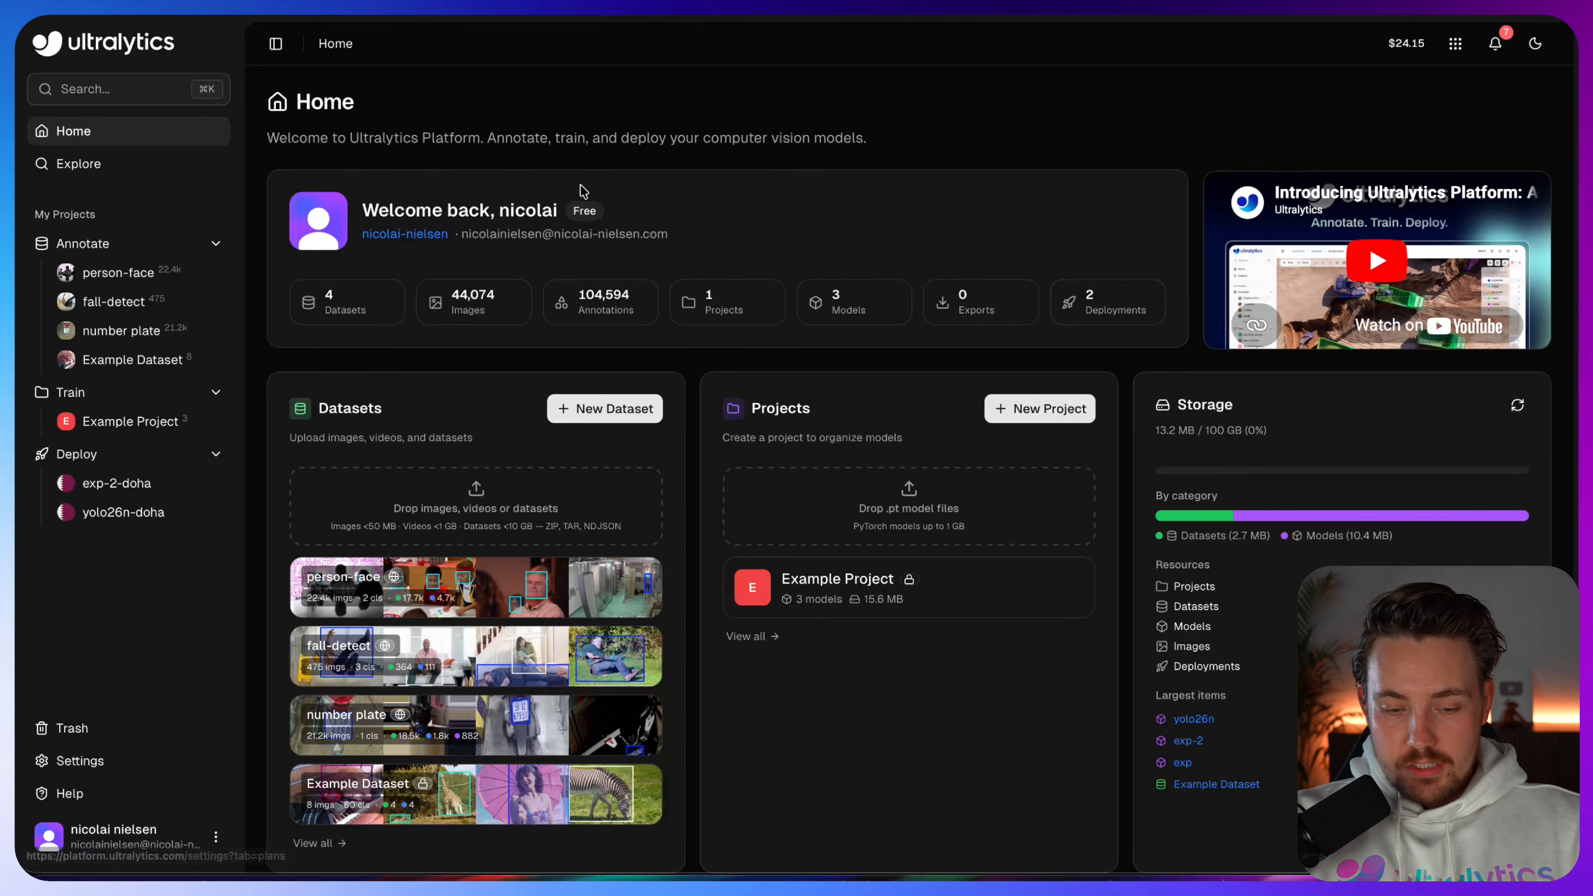
# Step: Open the person-face dataset and examine its class distribution and the list of classes
pyautogui.click(119, 273)
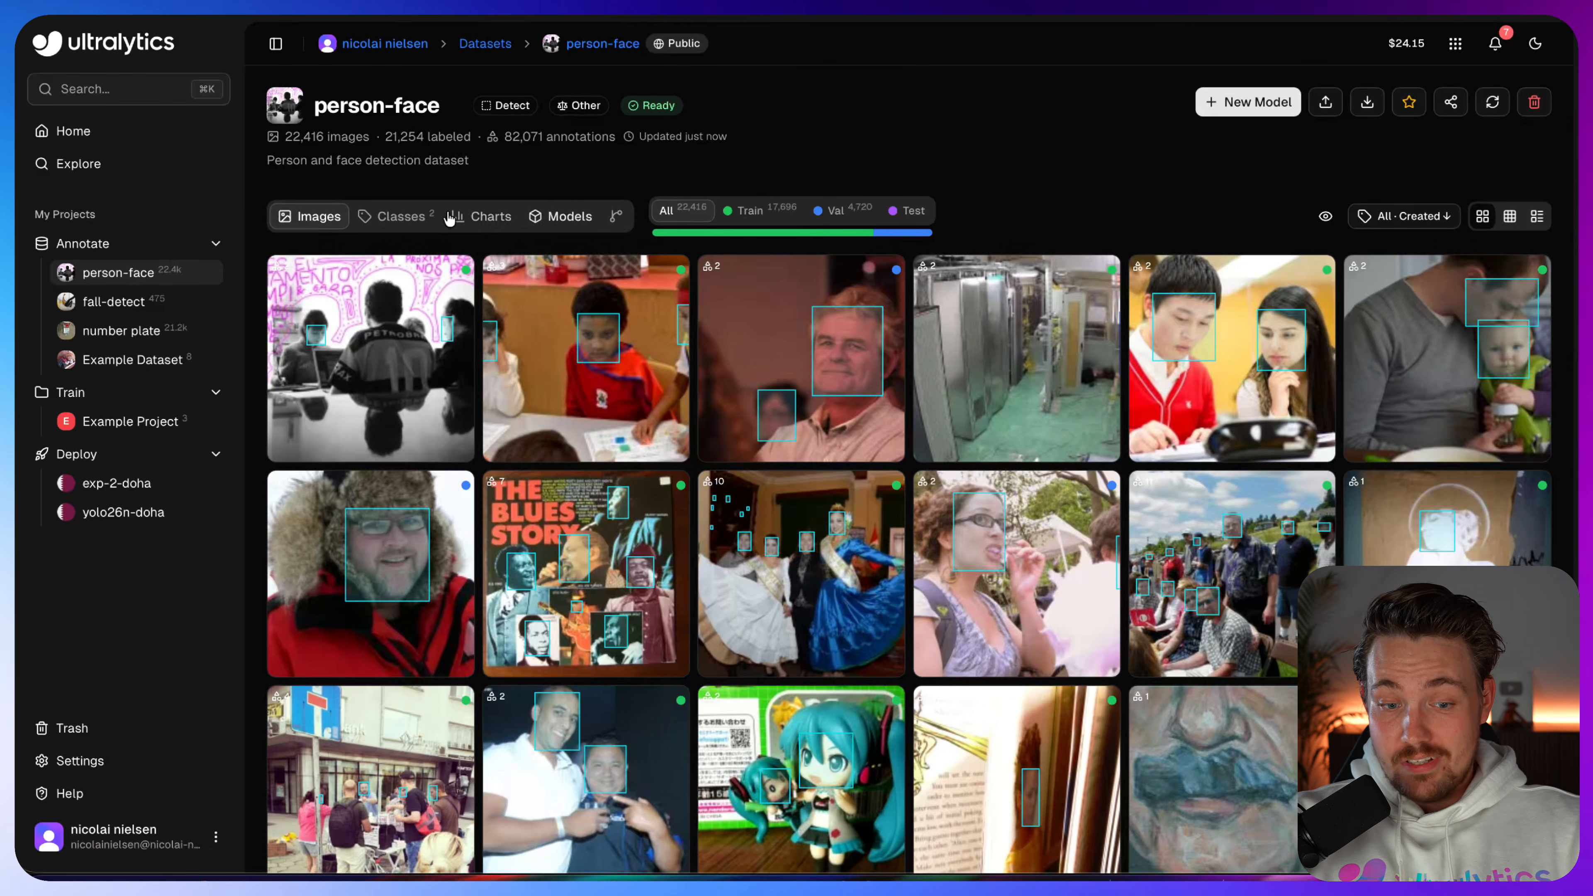
pyautogui.click(401, 216)
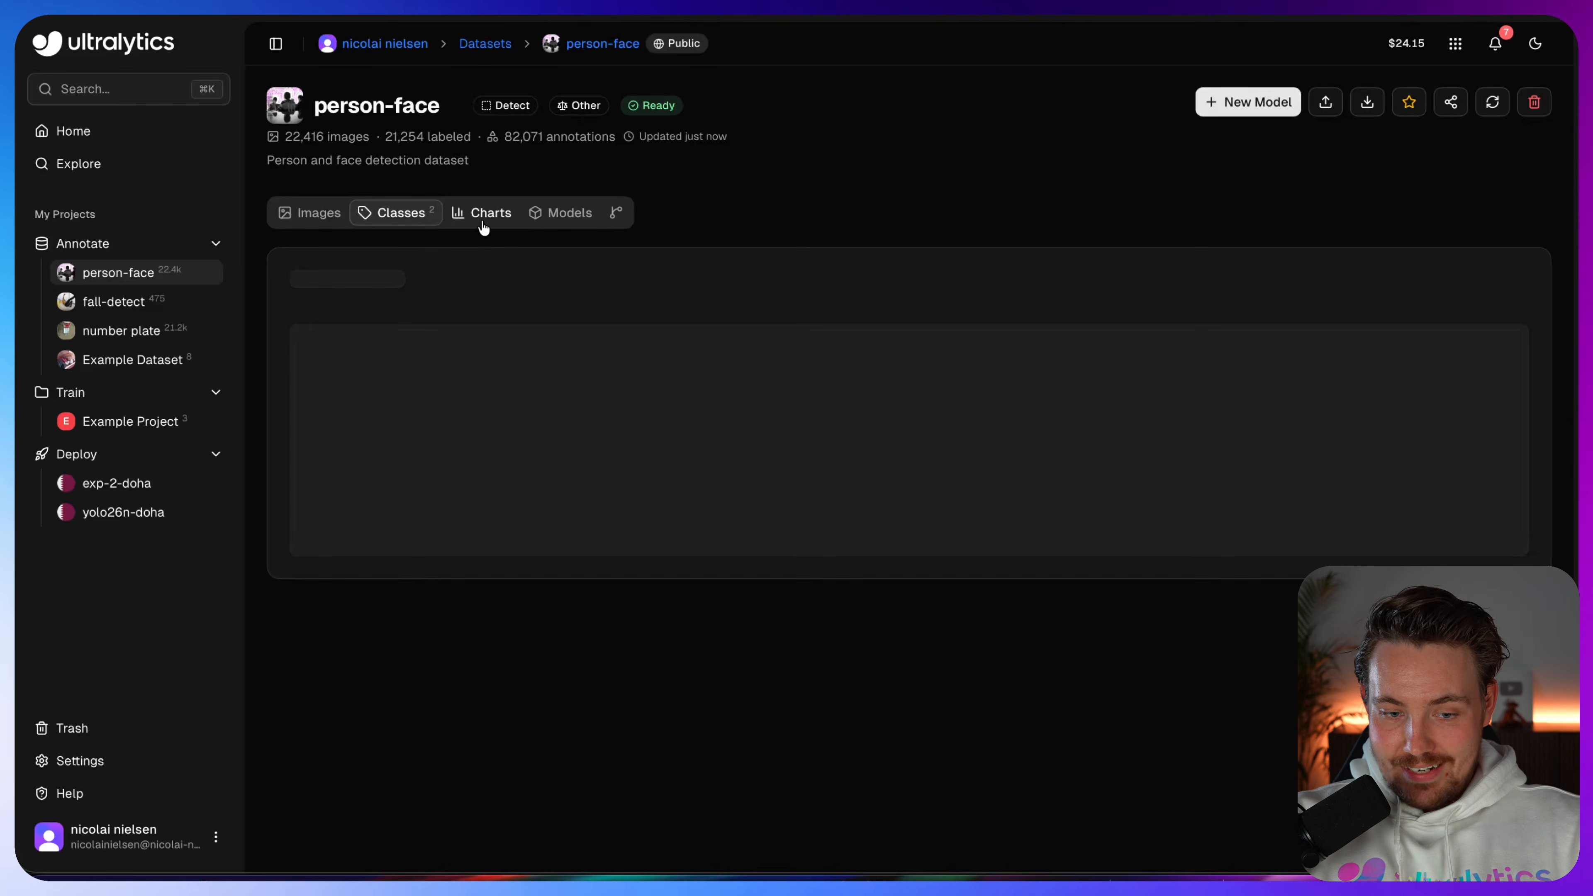
pyautogui.moveTo(683, 559)
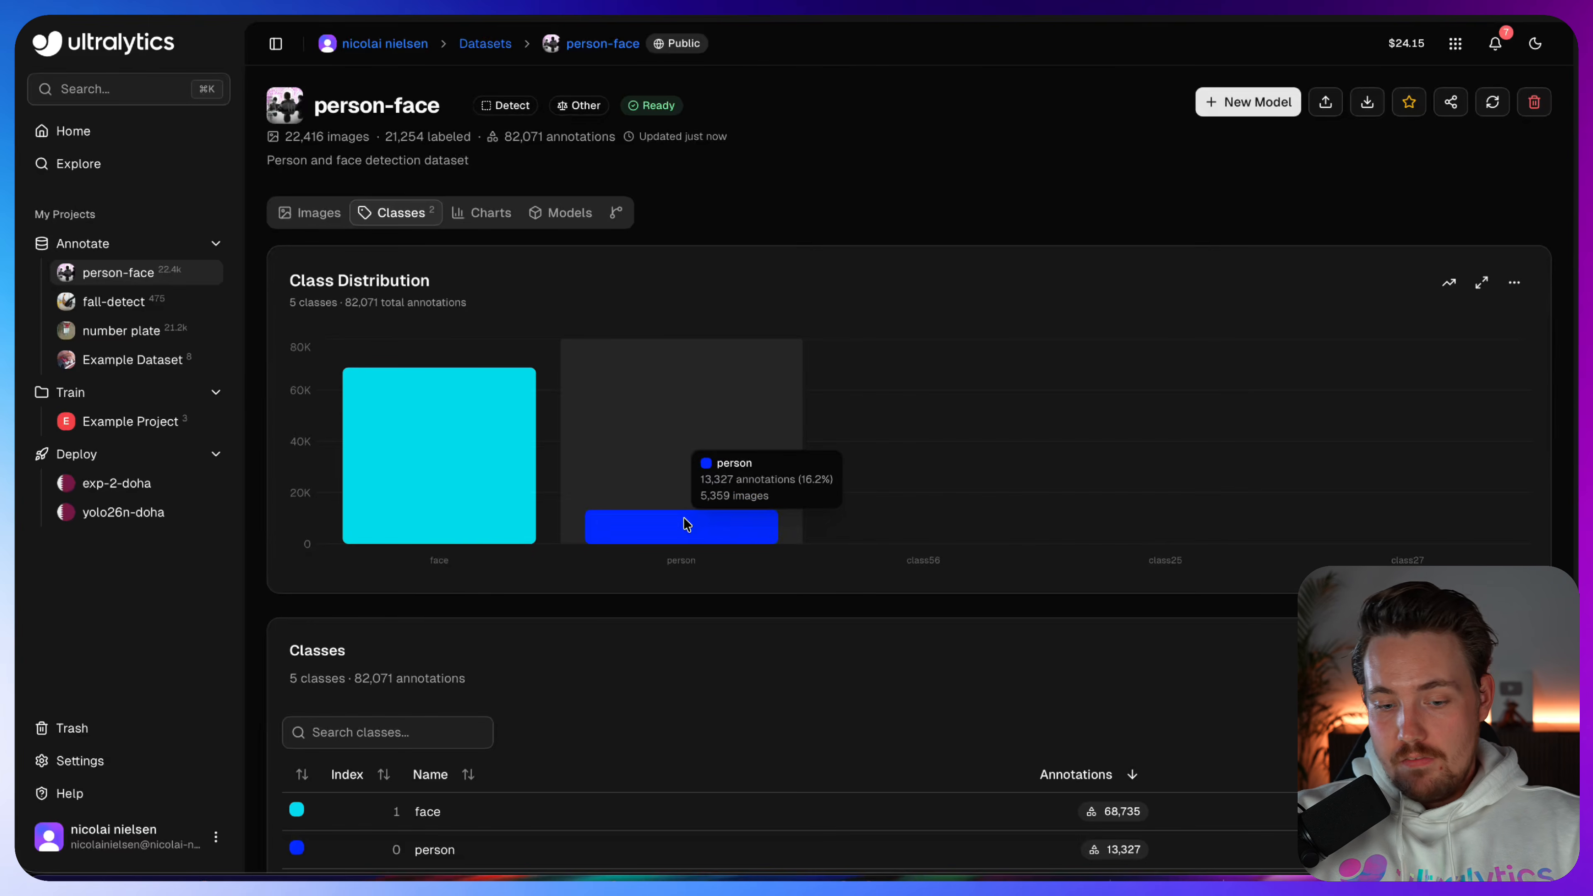
pyautogui.moveTo(468, 420)
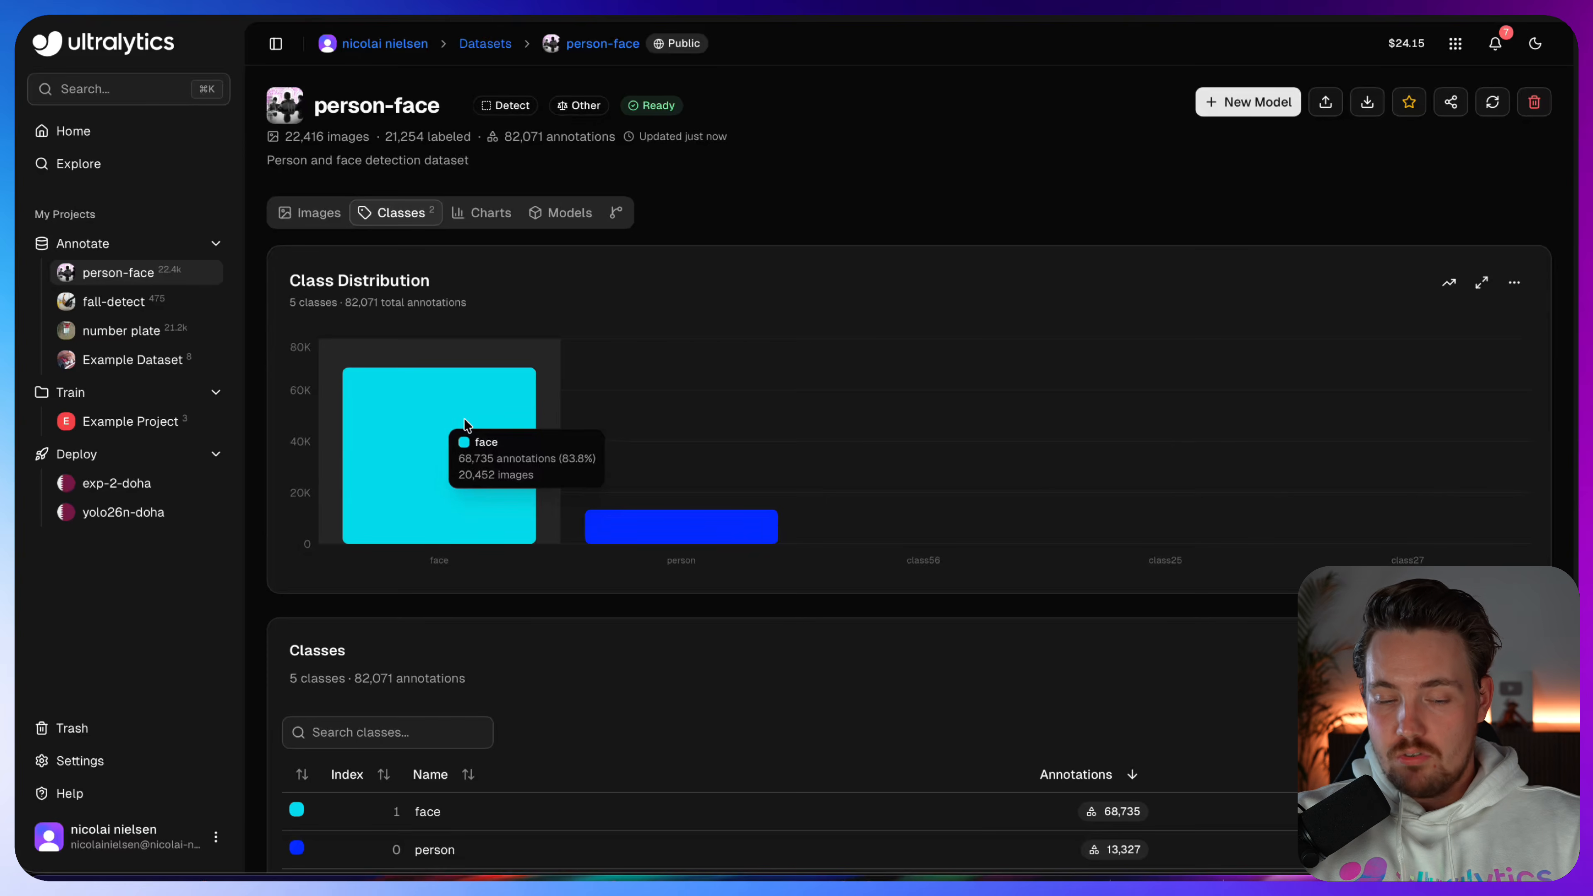
pyautogui.scroll(-5, 621, 499)
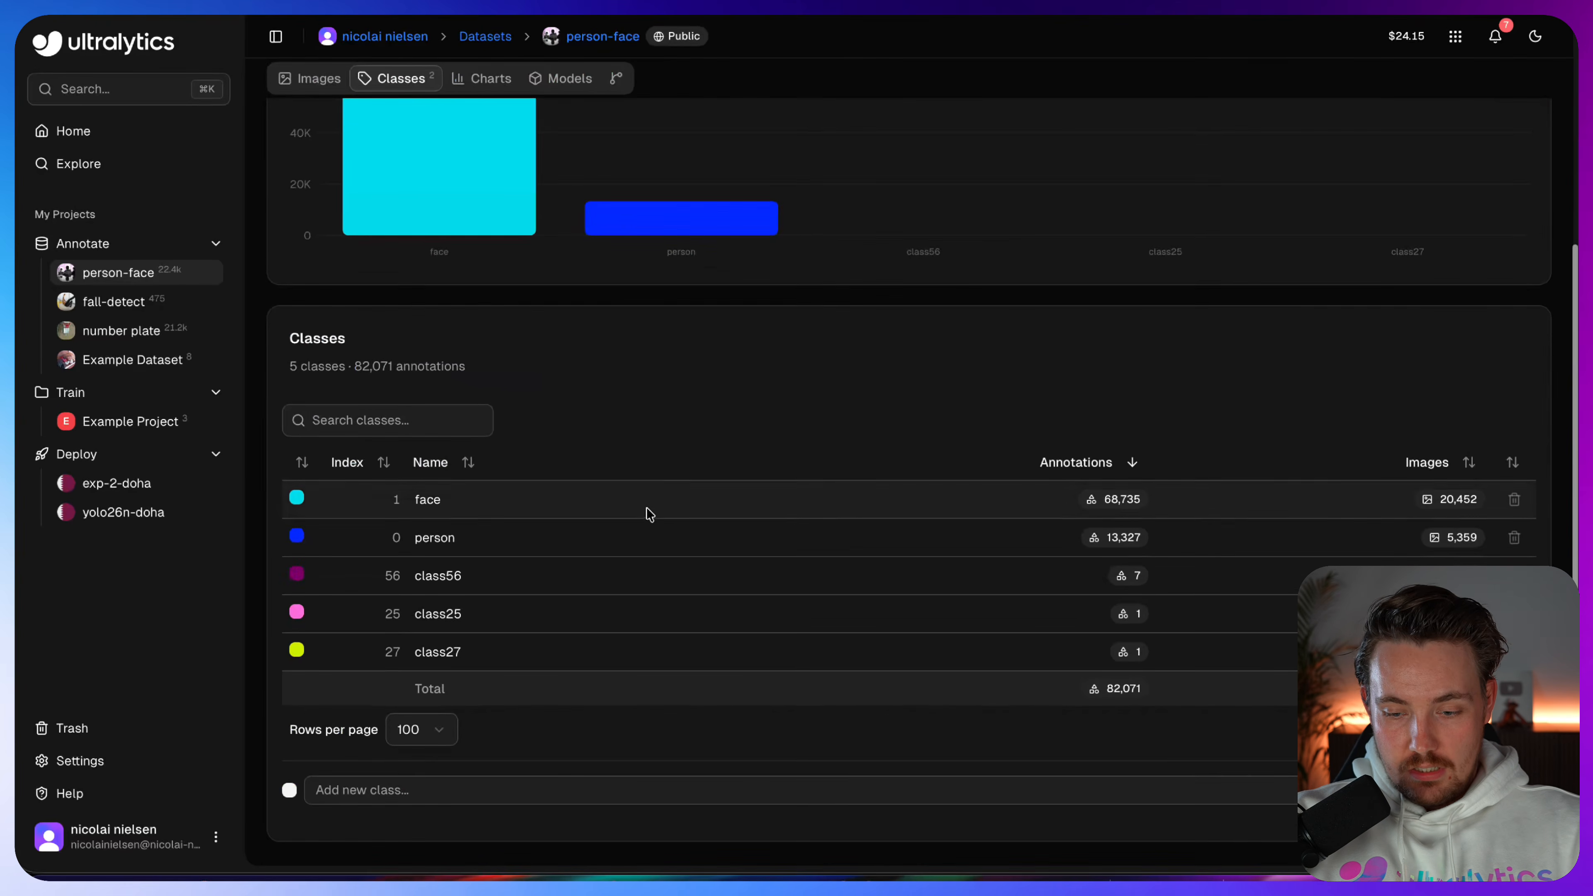
pyautogui.scroll(5, 649, 514)
# Step: Examine the person-face dataset's charts, including split distribution, top classes, image dimensions and annotation locations
pyautogui.click(486, 213)
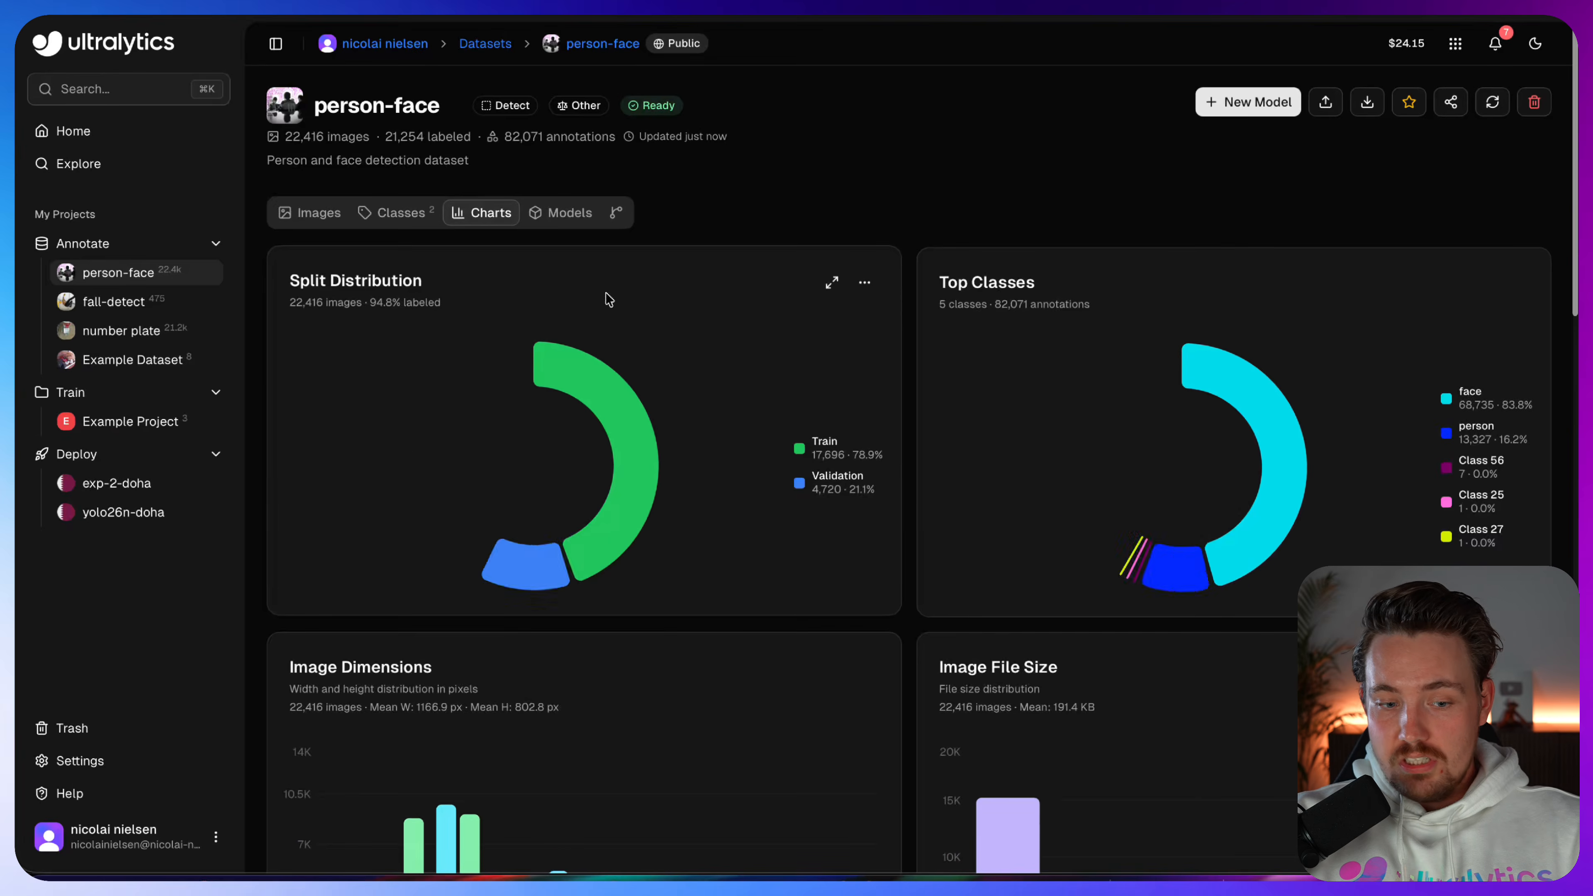
pyautogui.scroll(-4, 708, 440)
pyautogui.scroll(3, 708, 439)
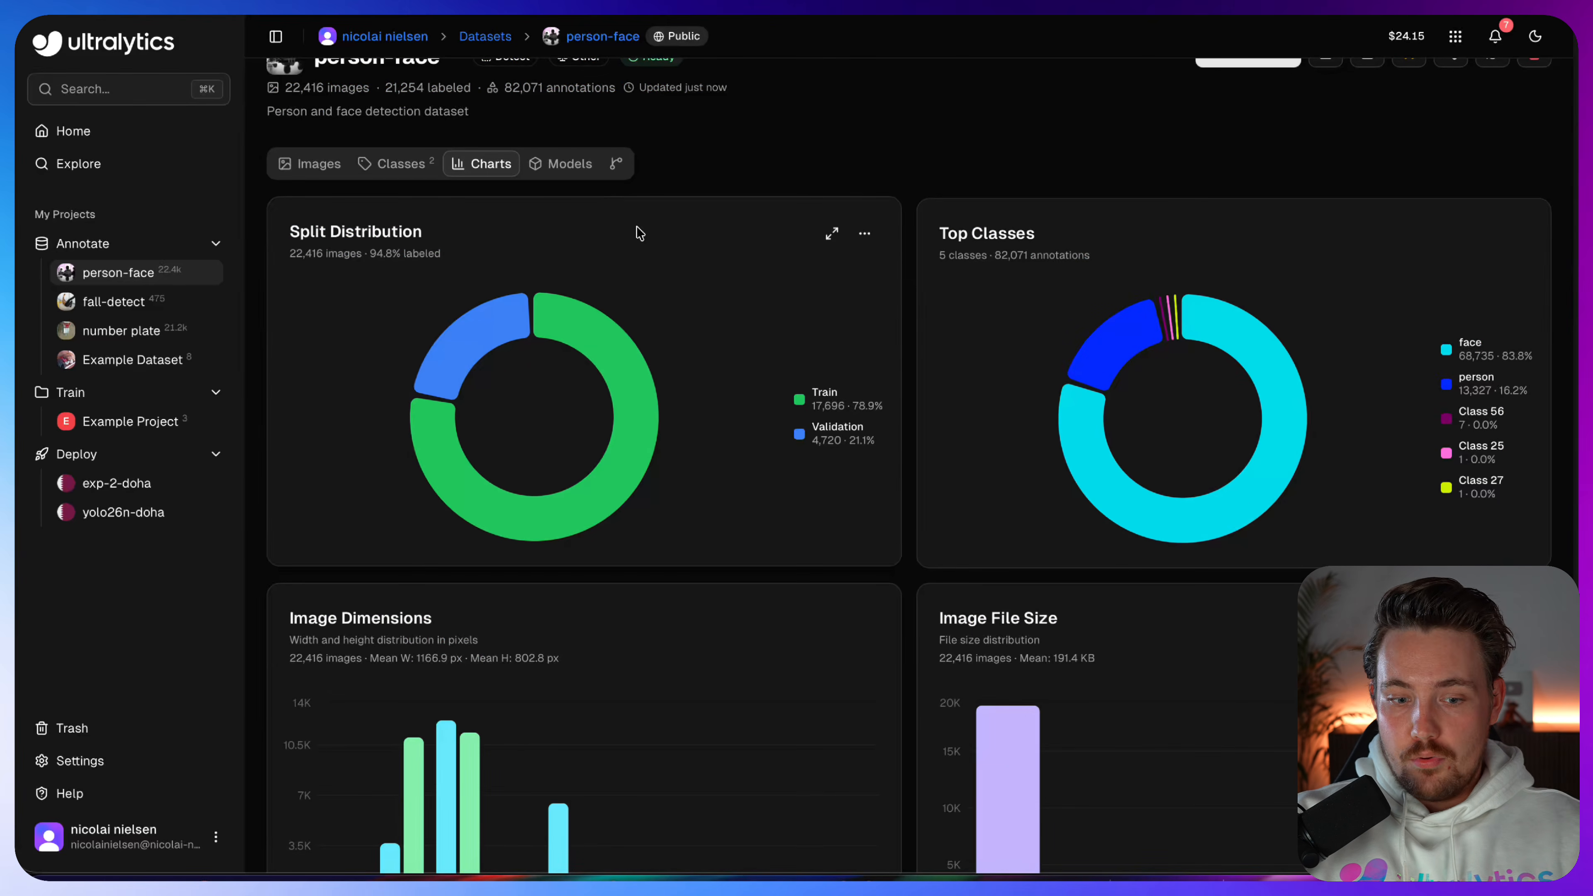
pyautogui.scroll(1, 632, 252)
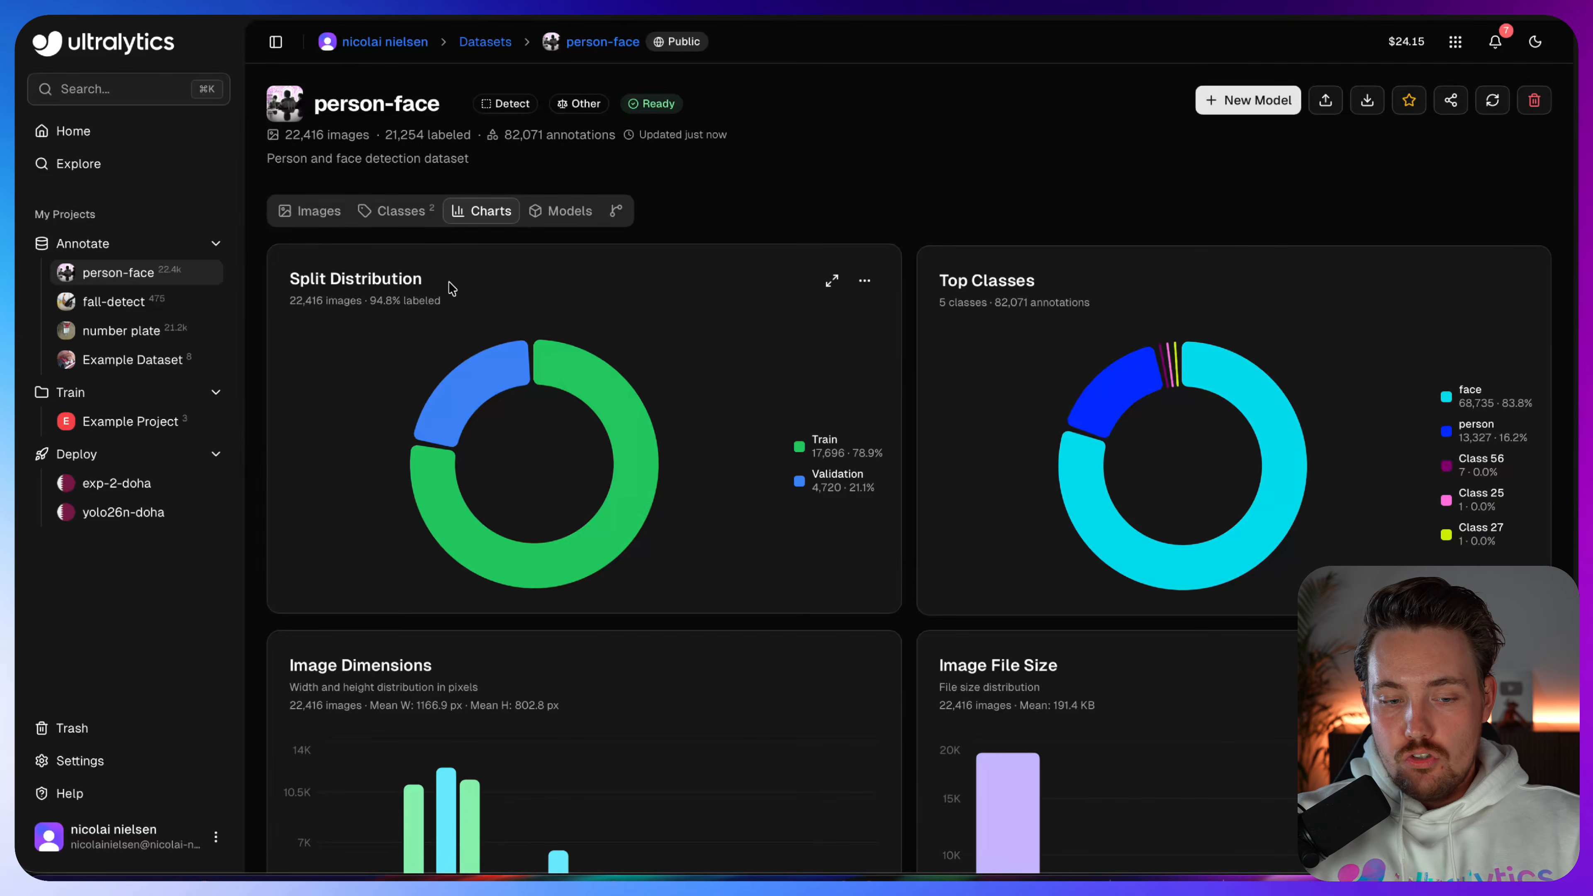
pyautogui.scroll(-12, 640, 540)
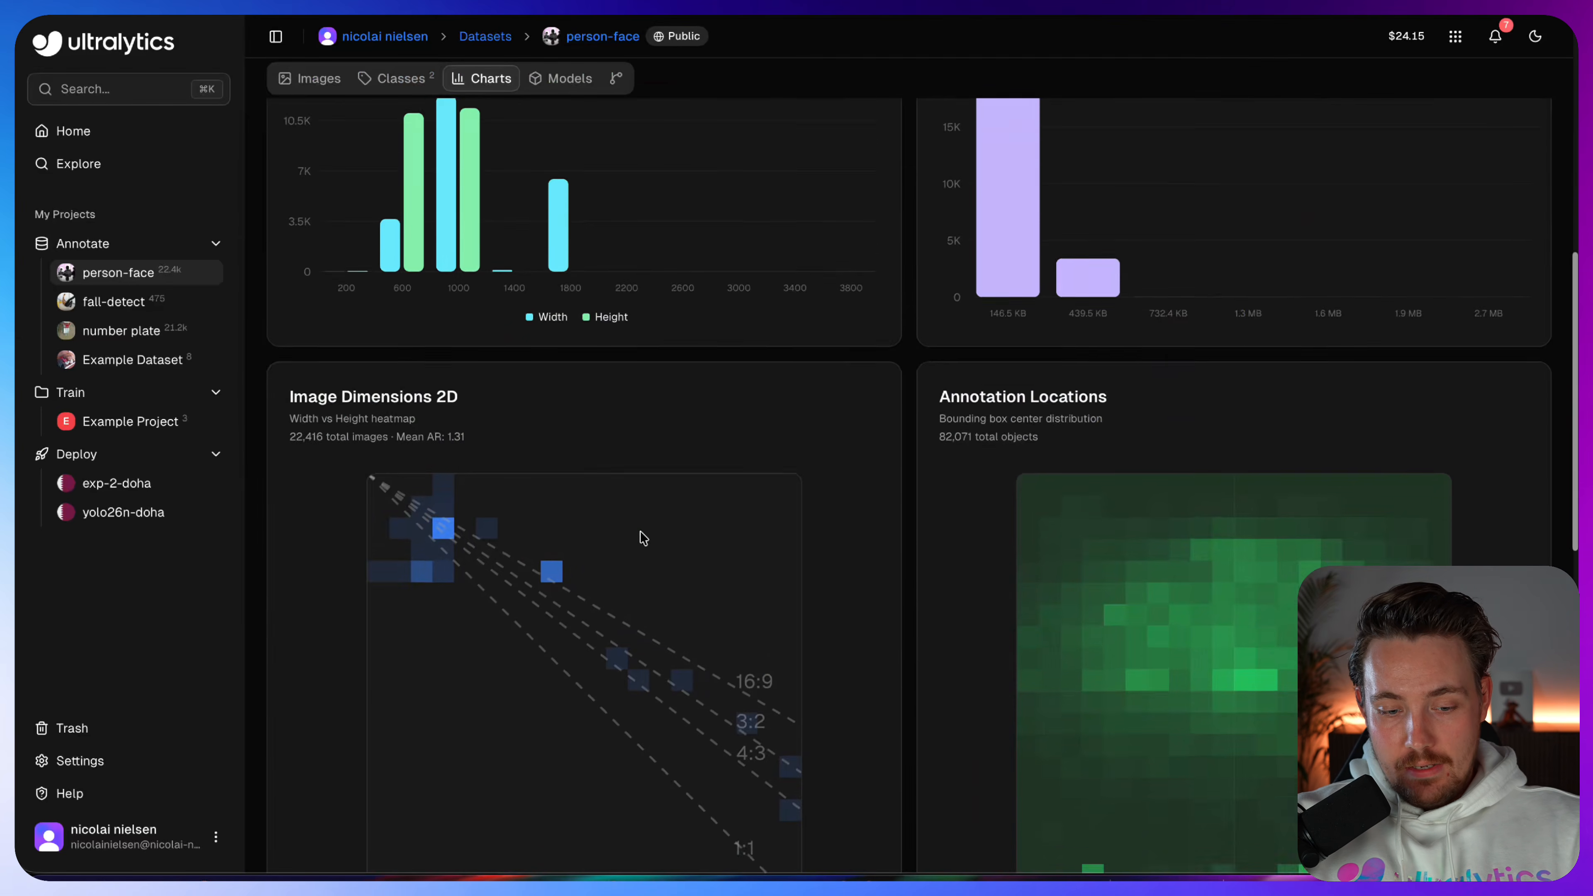
pyautogui.scroll(-5, 639, 544)
pyautogui.scroll(15, 640, 542)
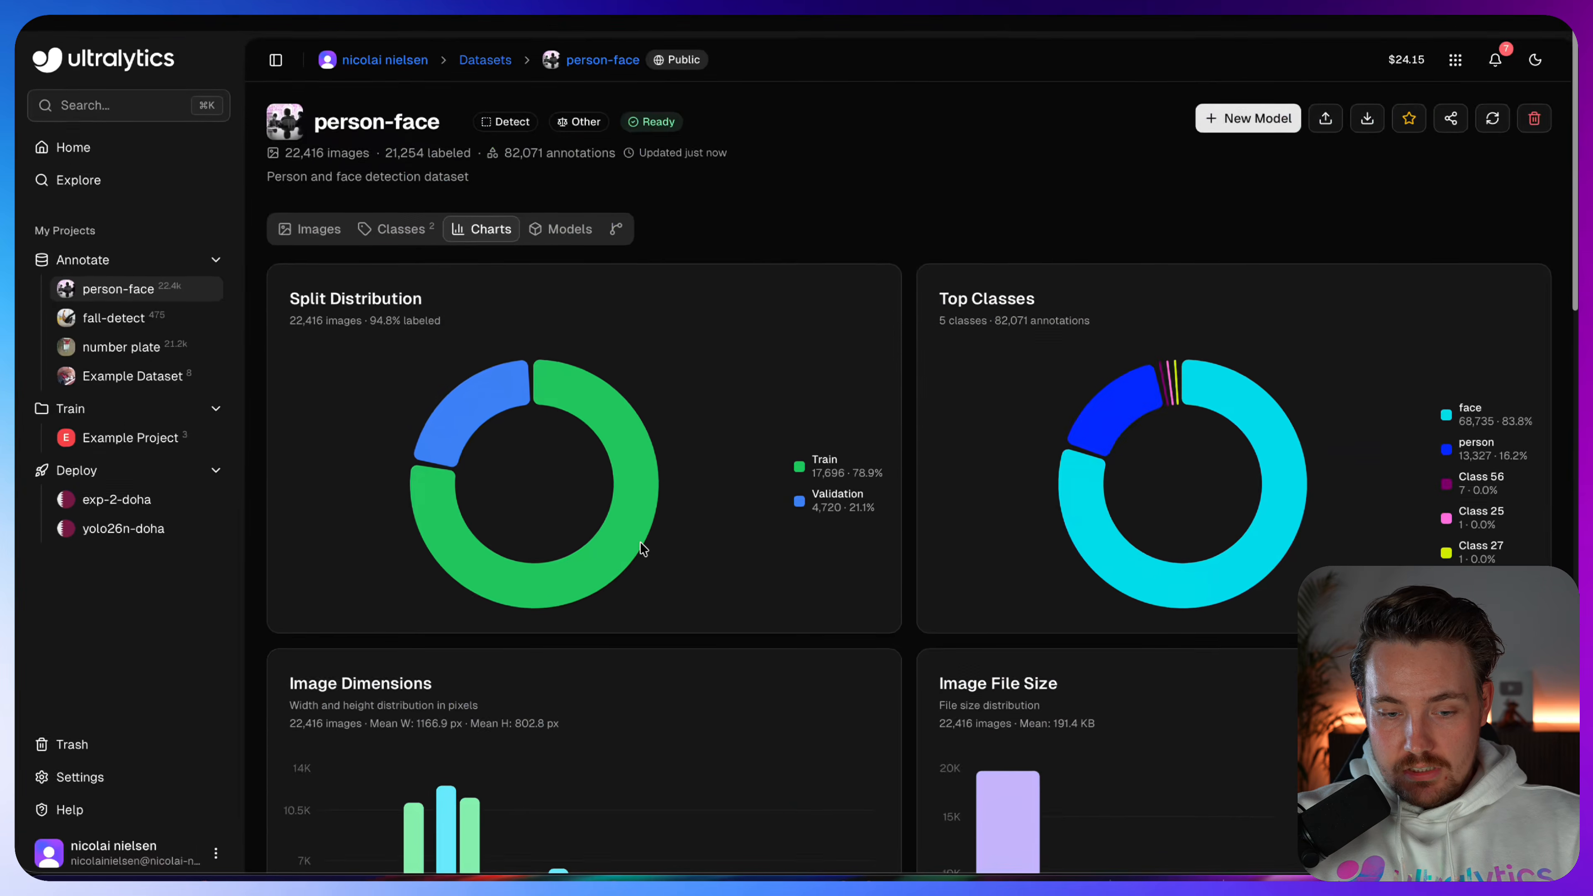
# Step: Set up a new model training on the person-face dataset with the official YOLO26 detection model yolo26n as base
pyautogui.click(1255, 105)
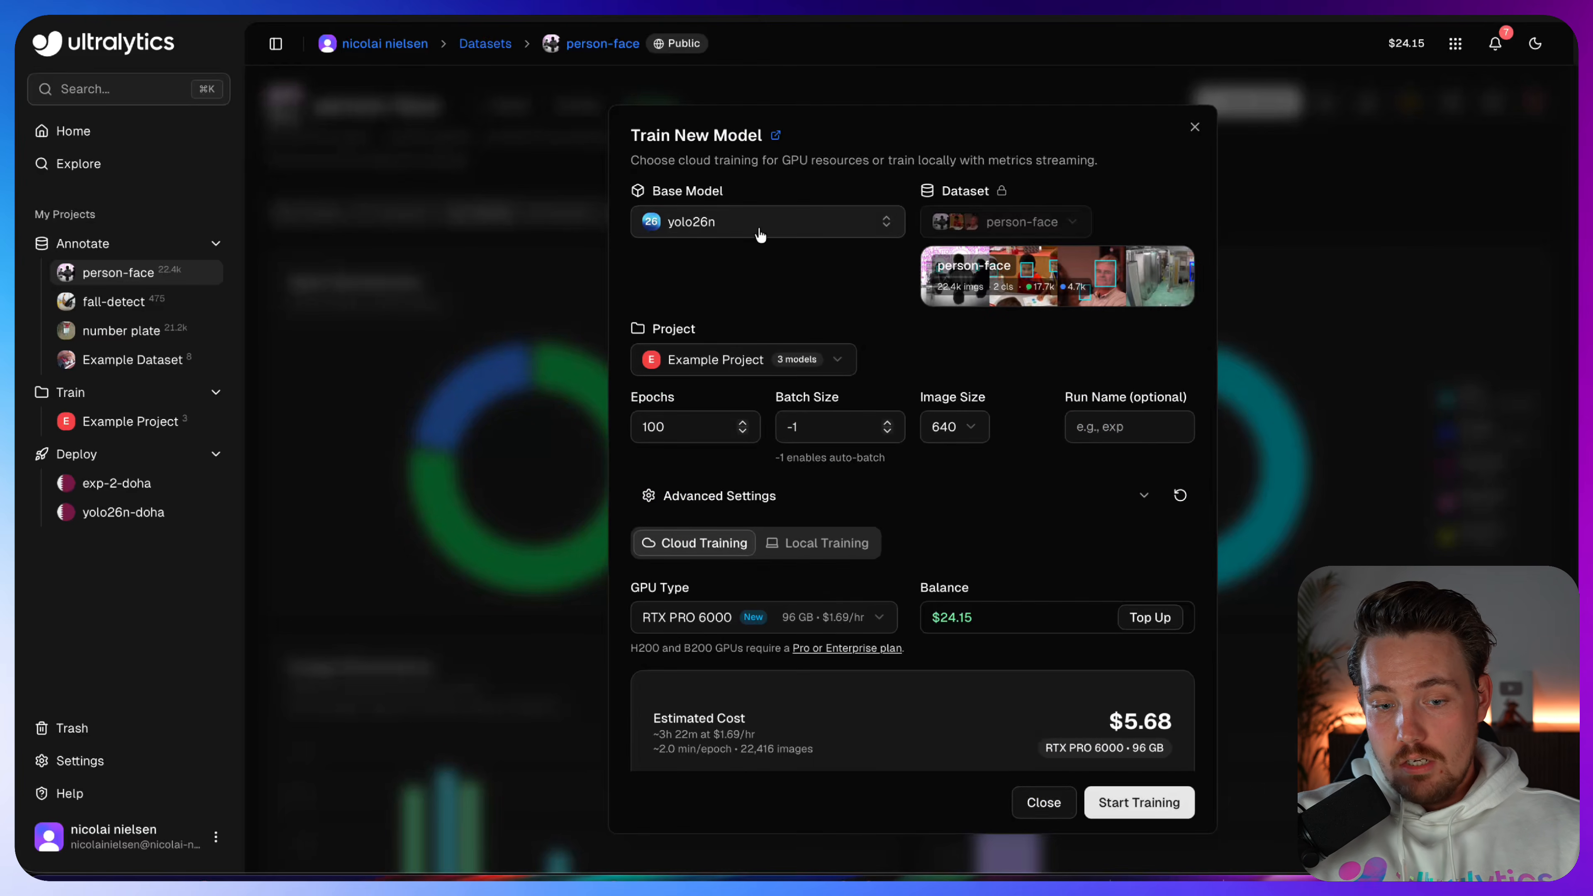
pyautogui.click(760, 234)
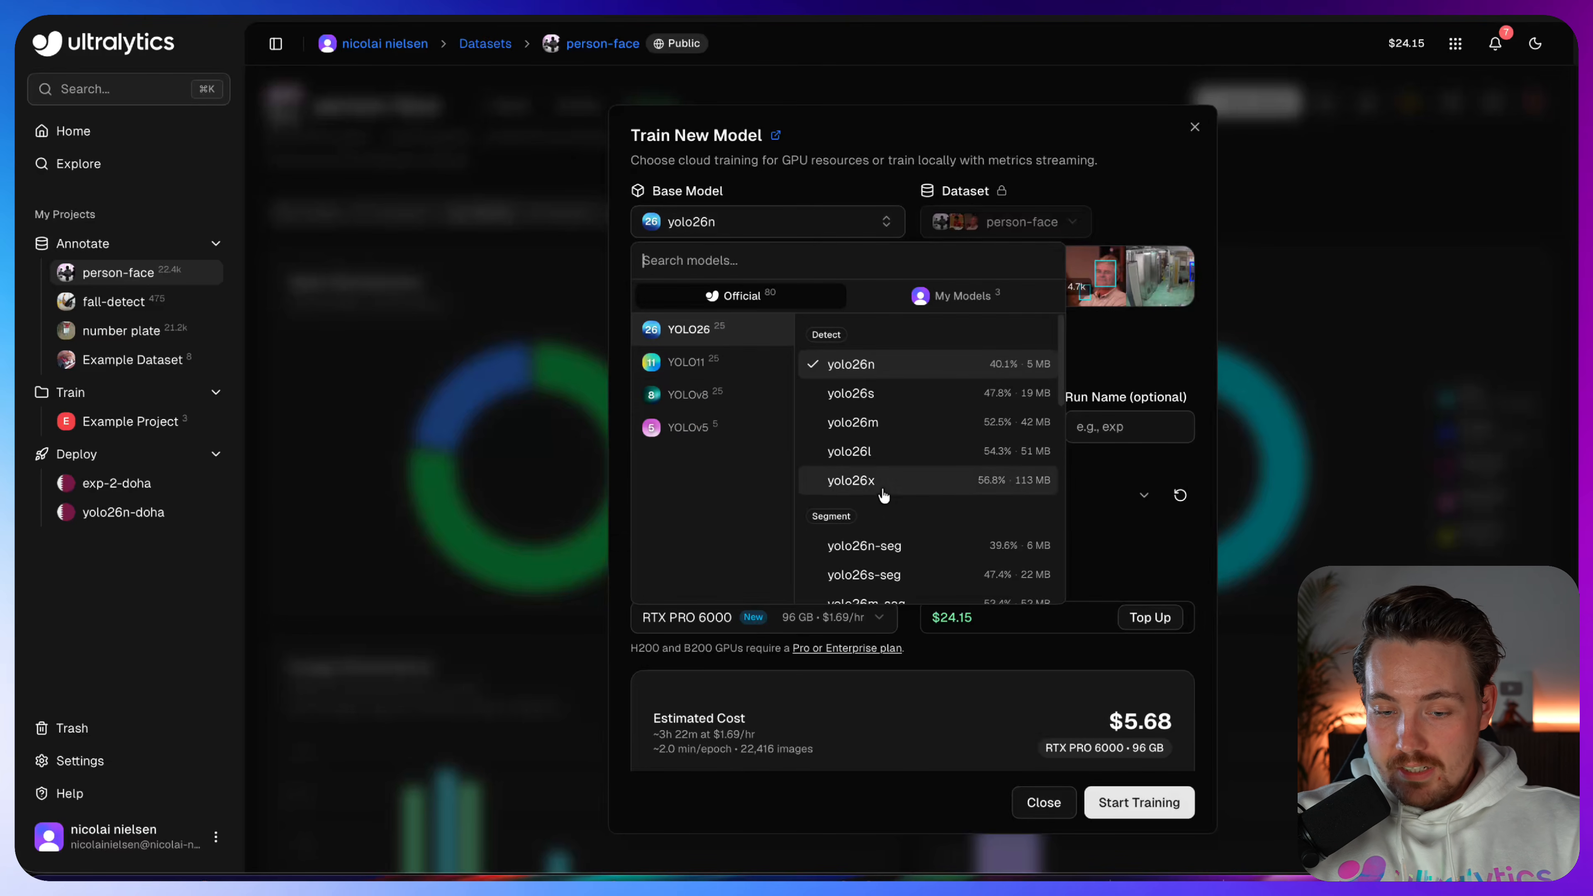
pyautogui.scroll(-1, 895, 445)
pyautogui.click(963, 302)
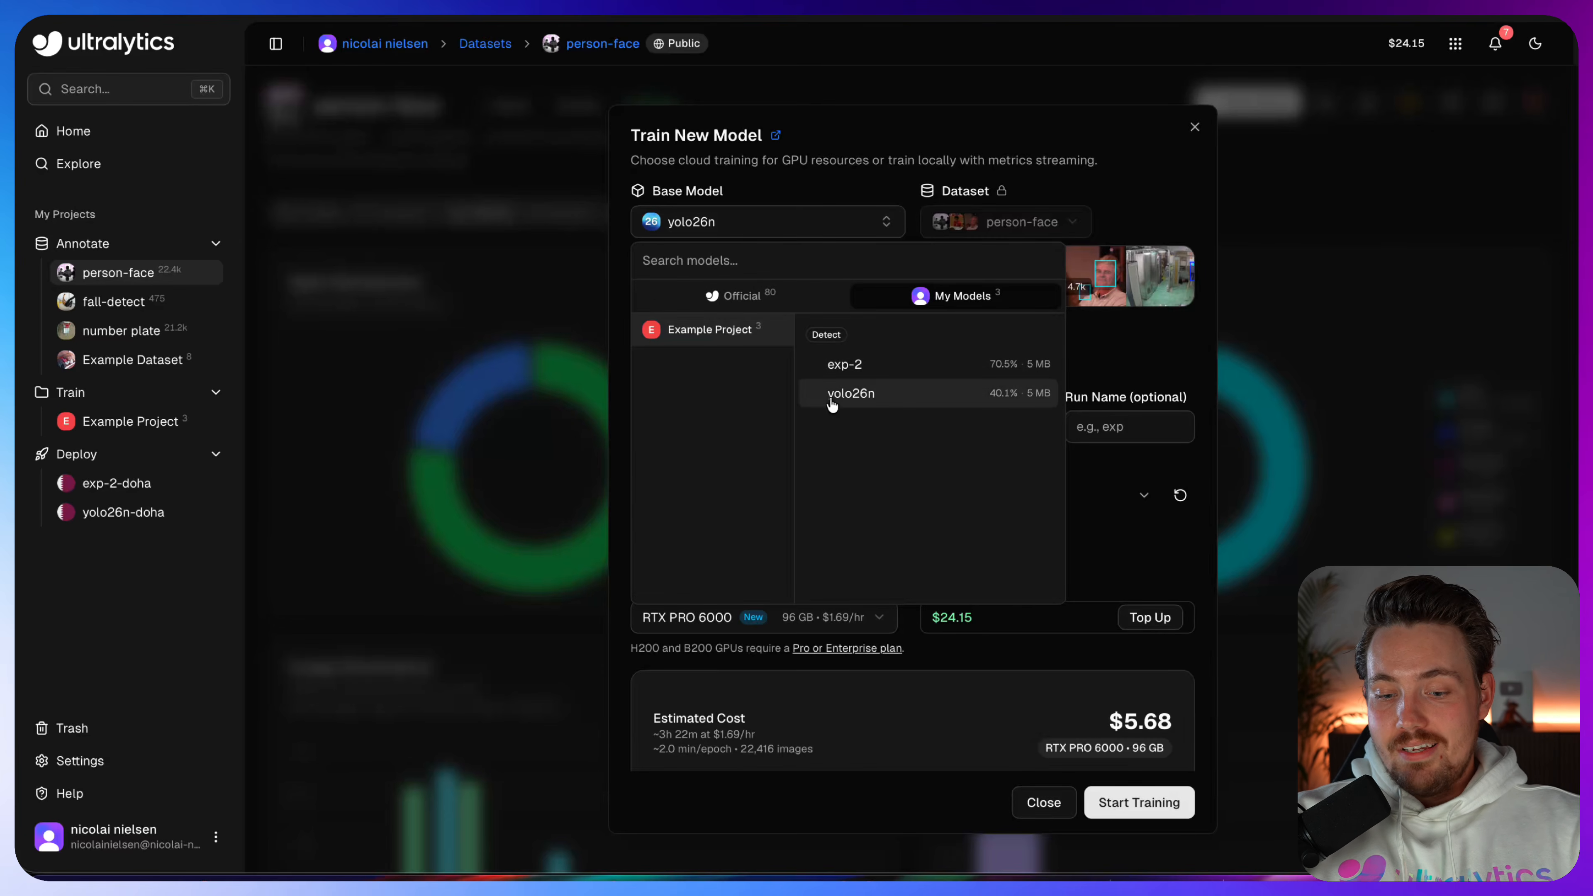
pyautogui.click(795, 301)
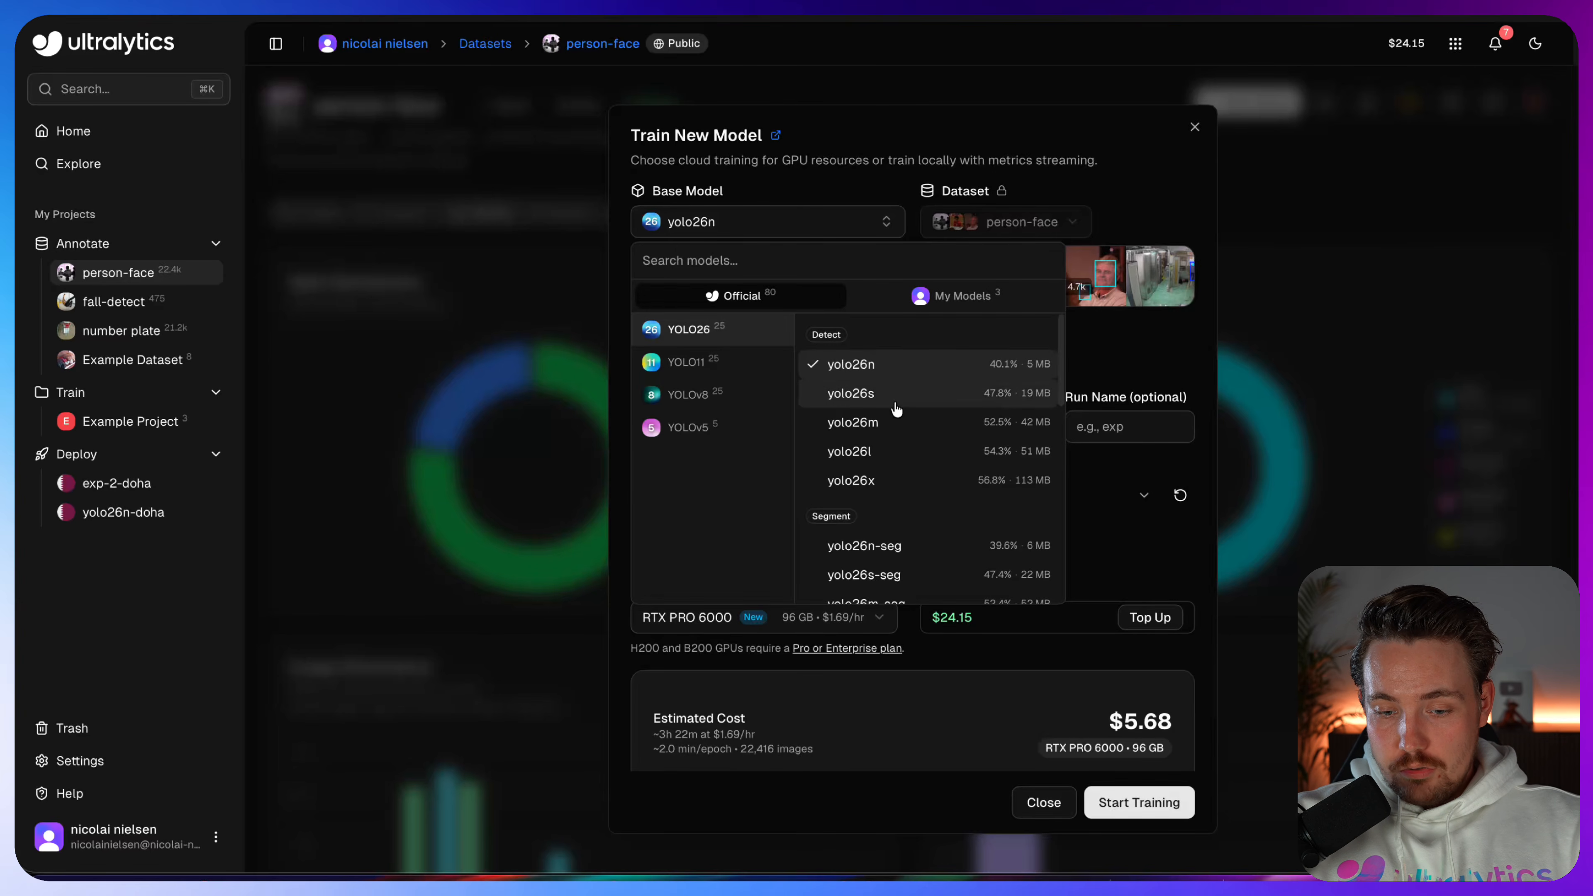
pyautogui.click(890, 370)
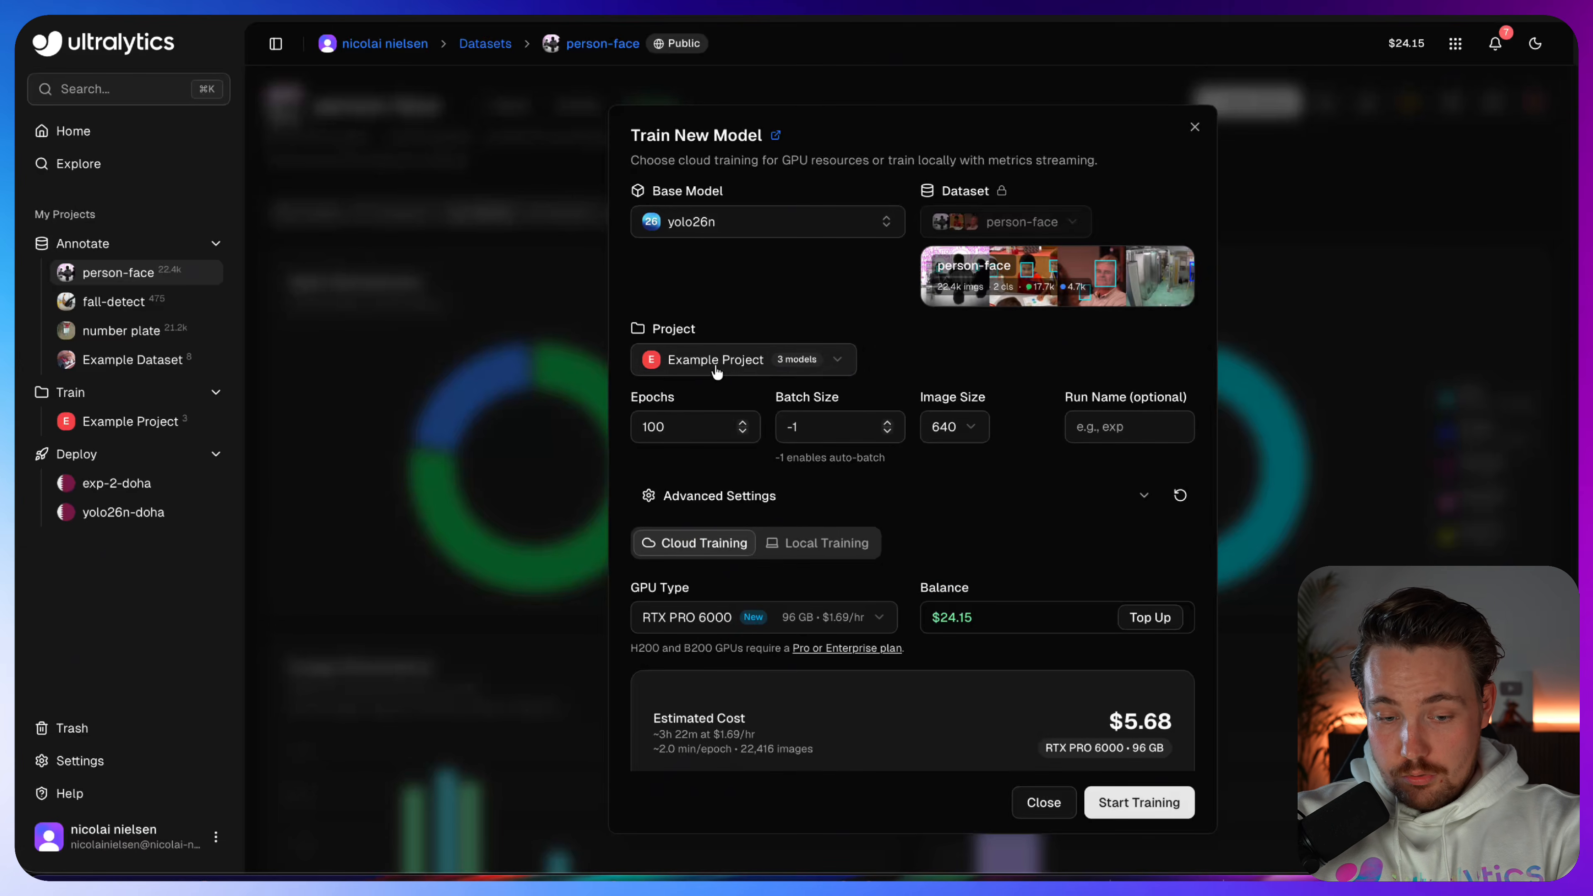
# Step: Set the number of training epochs to 30, leaving the batch size on auto
pyautogui.click(685, 429)
pyautogui.press('BackSpace')
pyautogui.press('BackSpace')
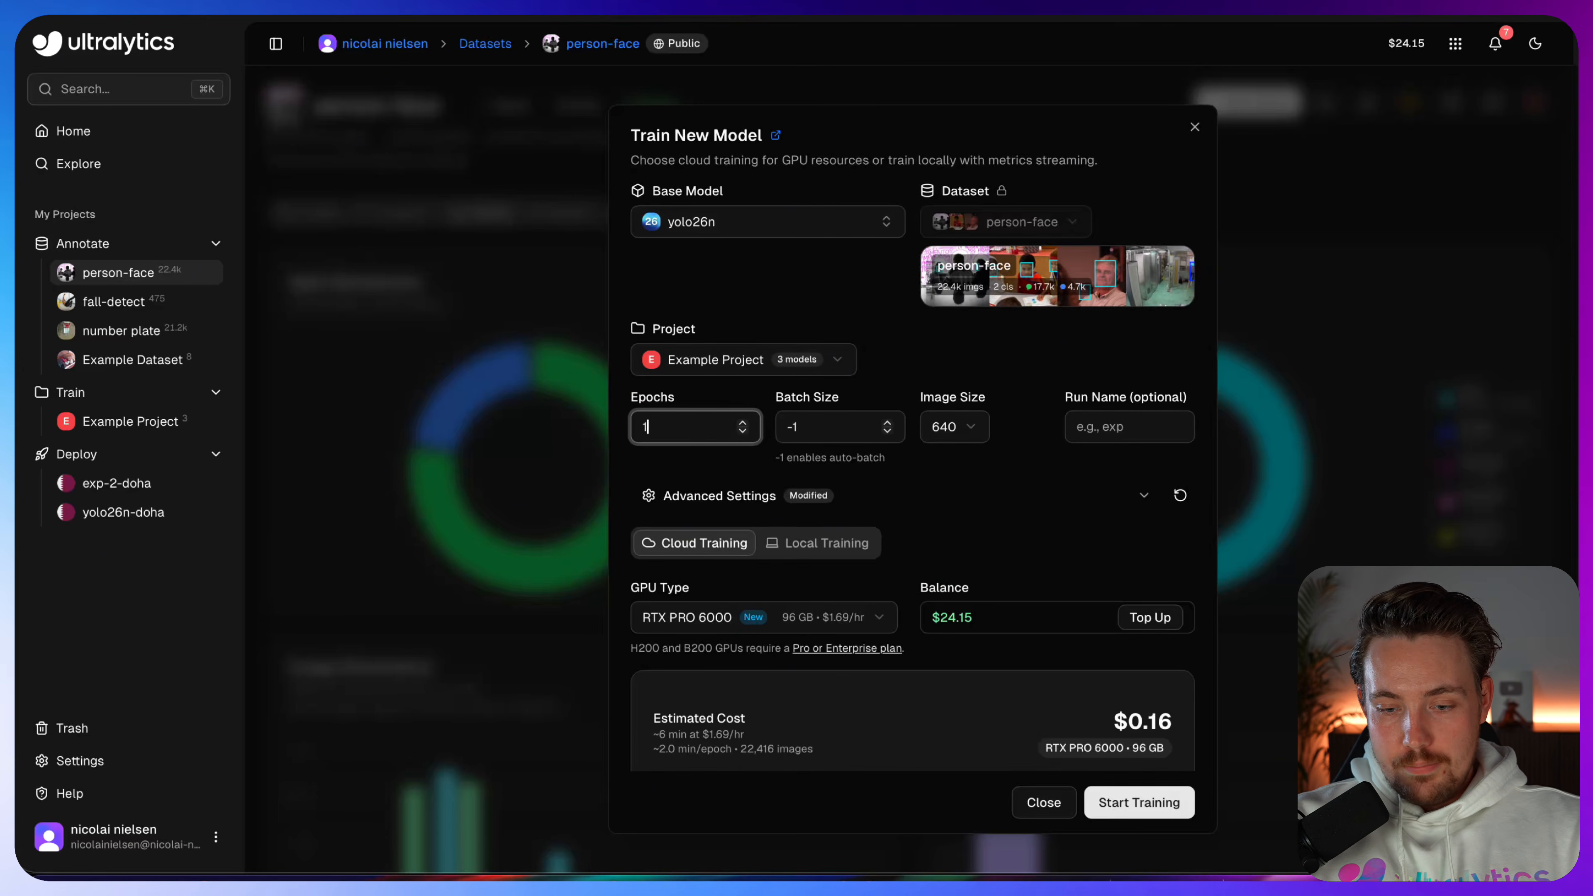
pyautogui.write('30')
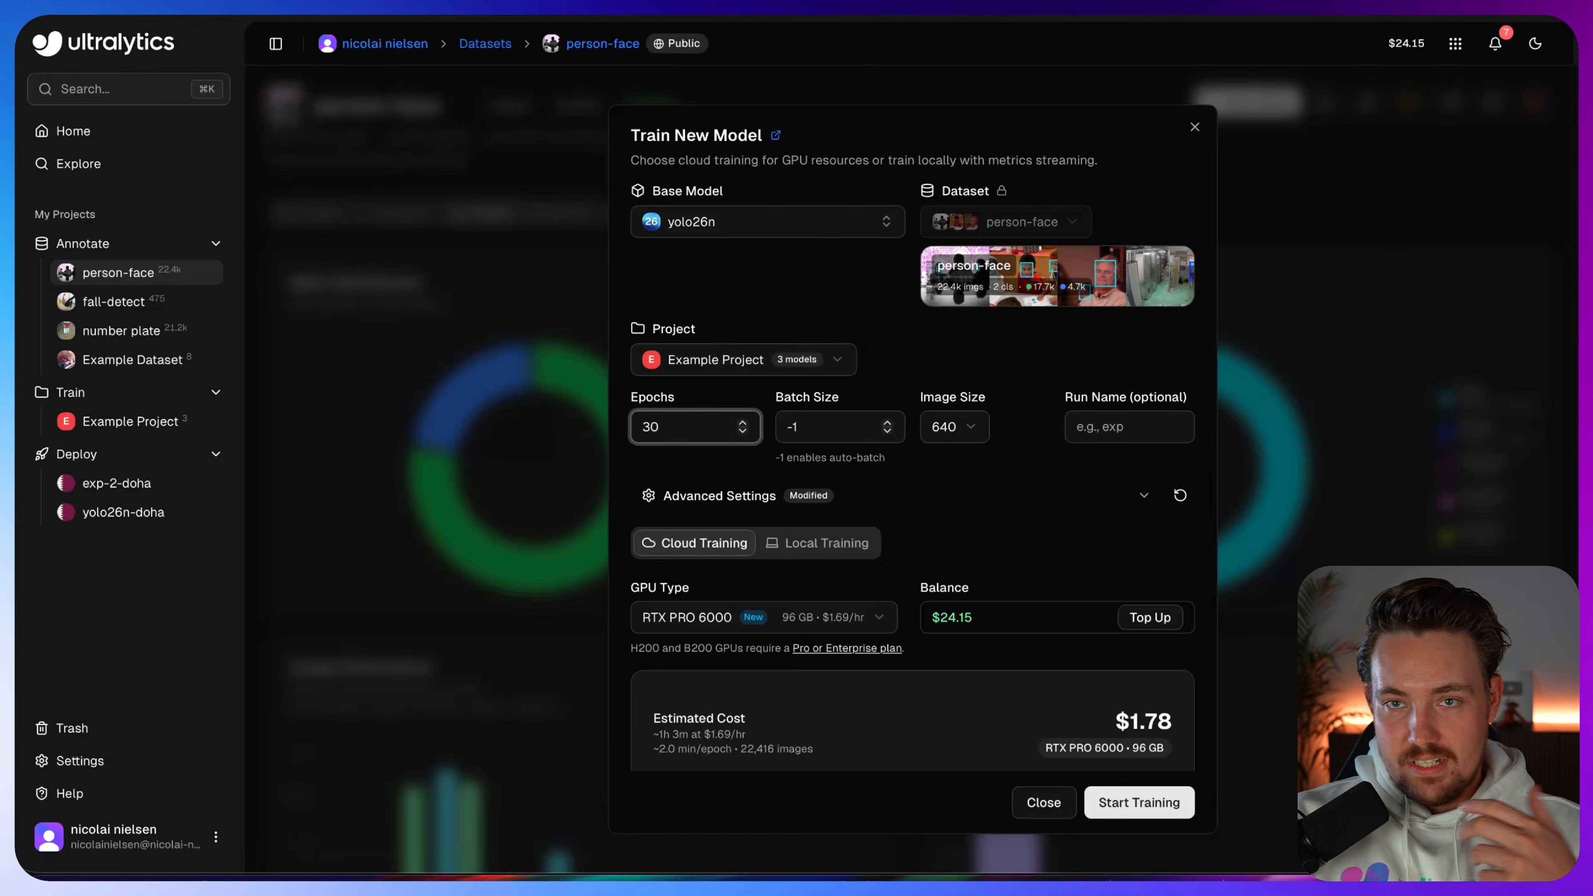
pyautogui.click(842, 434)
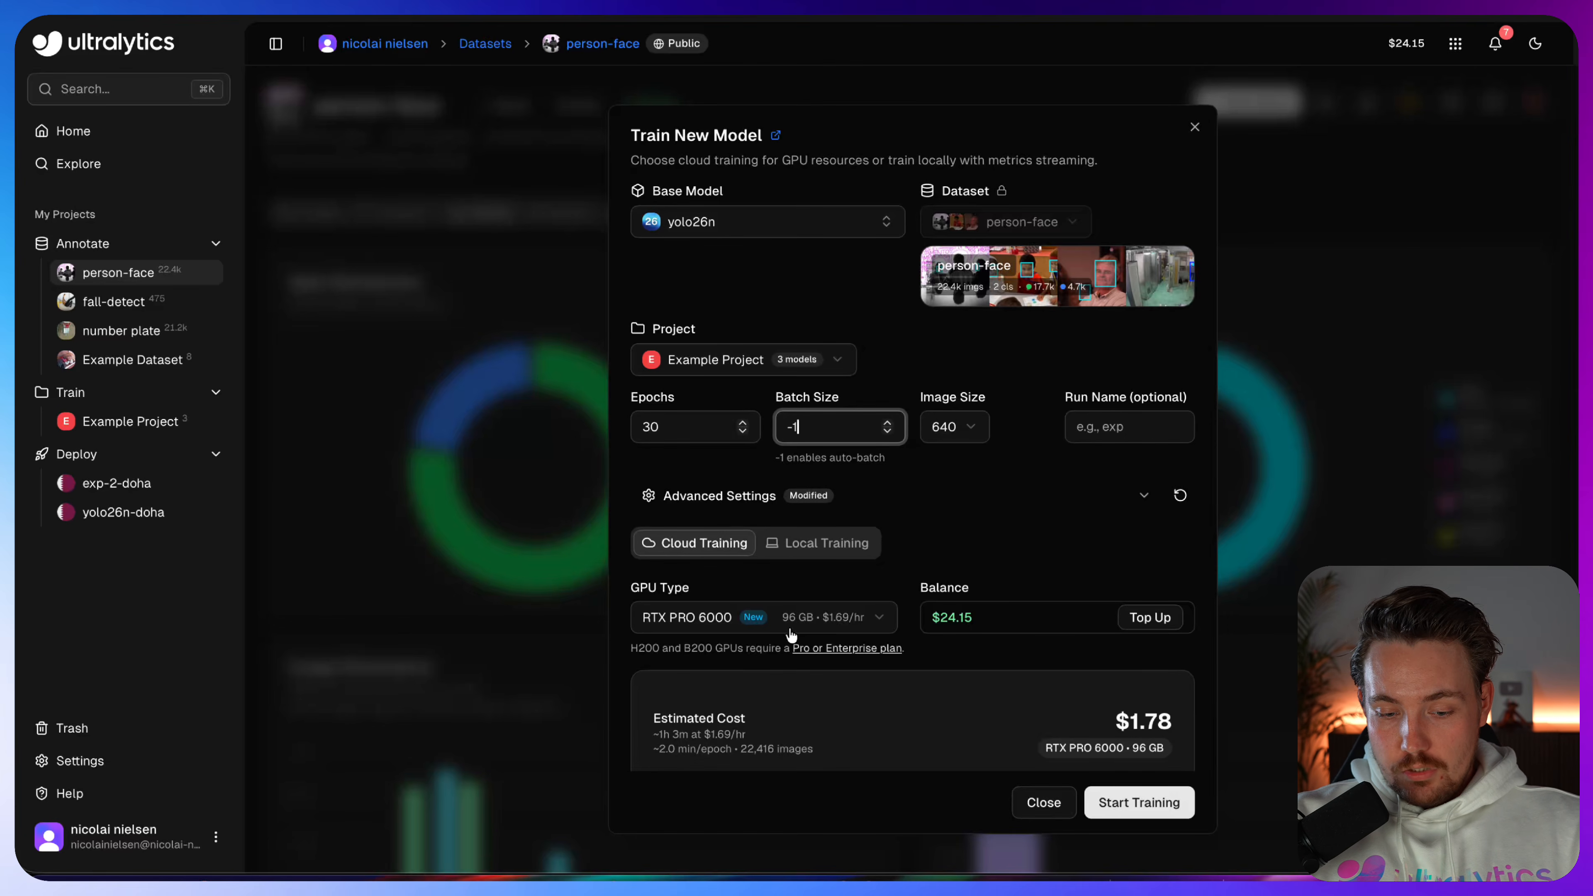
# Step: Choose the A100 SXM GPU for cloud training and review the estimated cost and training setup
pyautogui.click(809, 618)
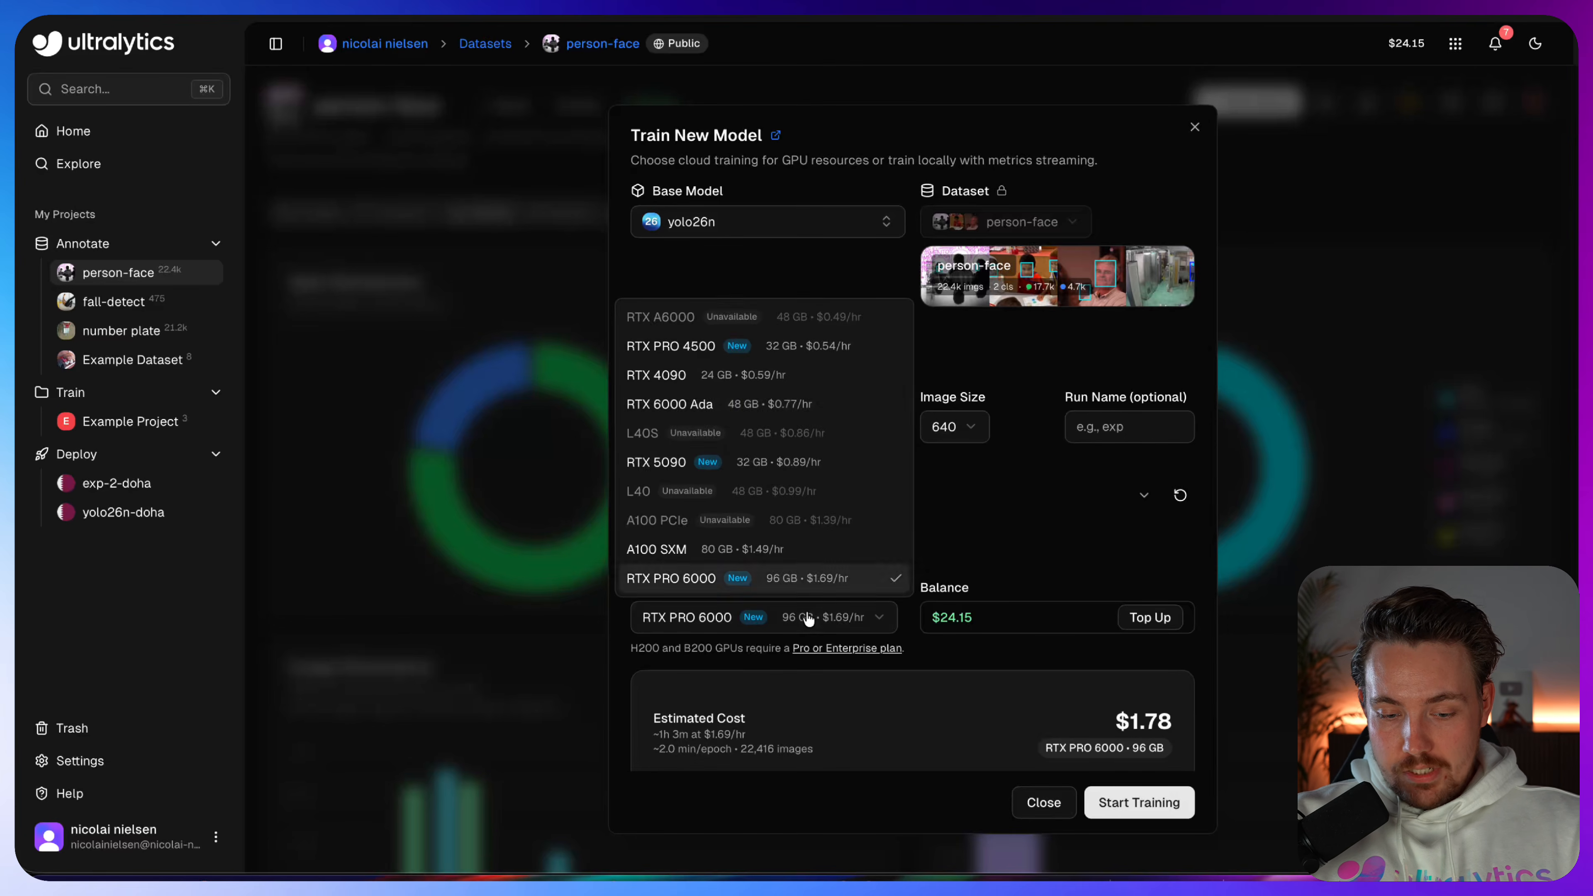
pyautogui.click(747, 543)
pyautogui.scroll(-1, 932, 676)
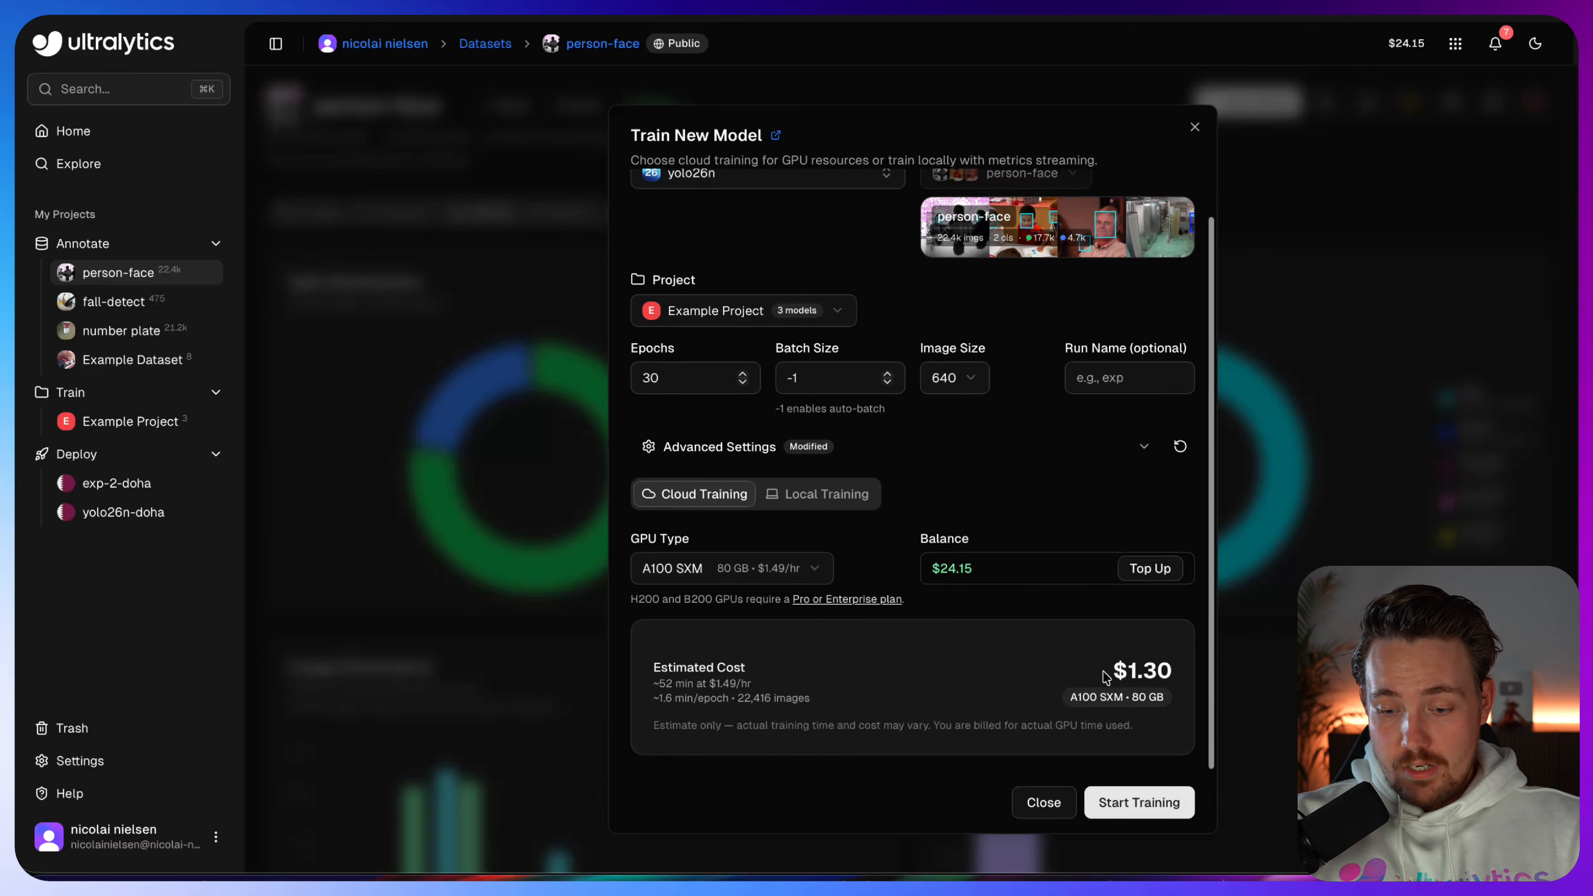
pyautogui.click(750, 686)
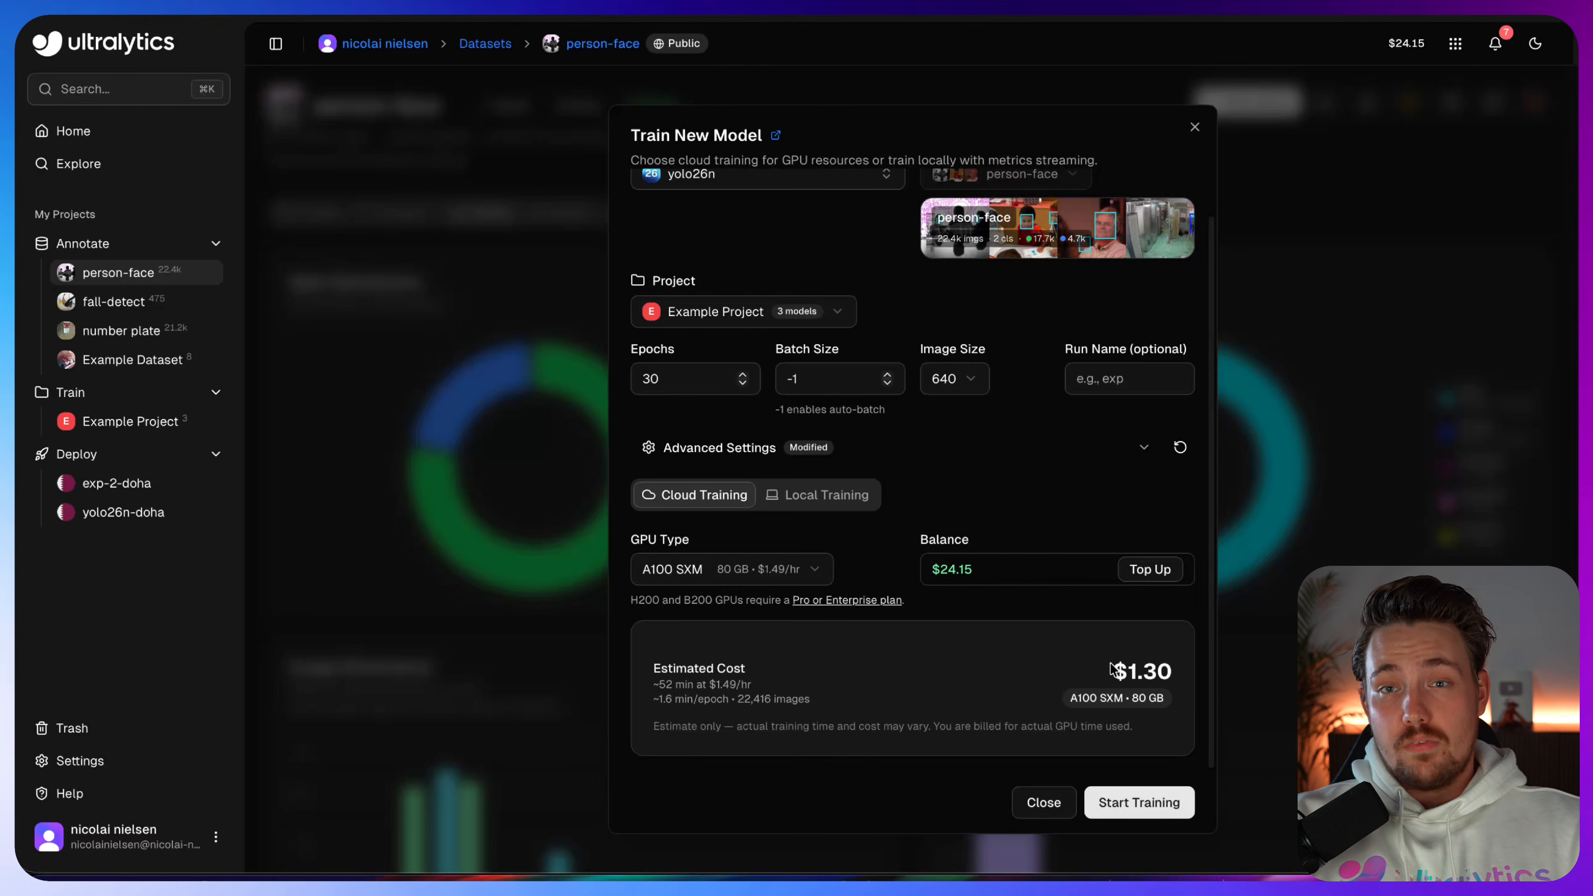
pyautogui.scroll(1, 1098, 634)
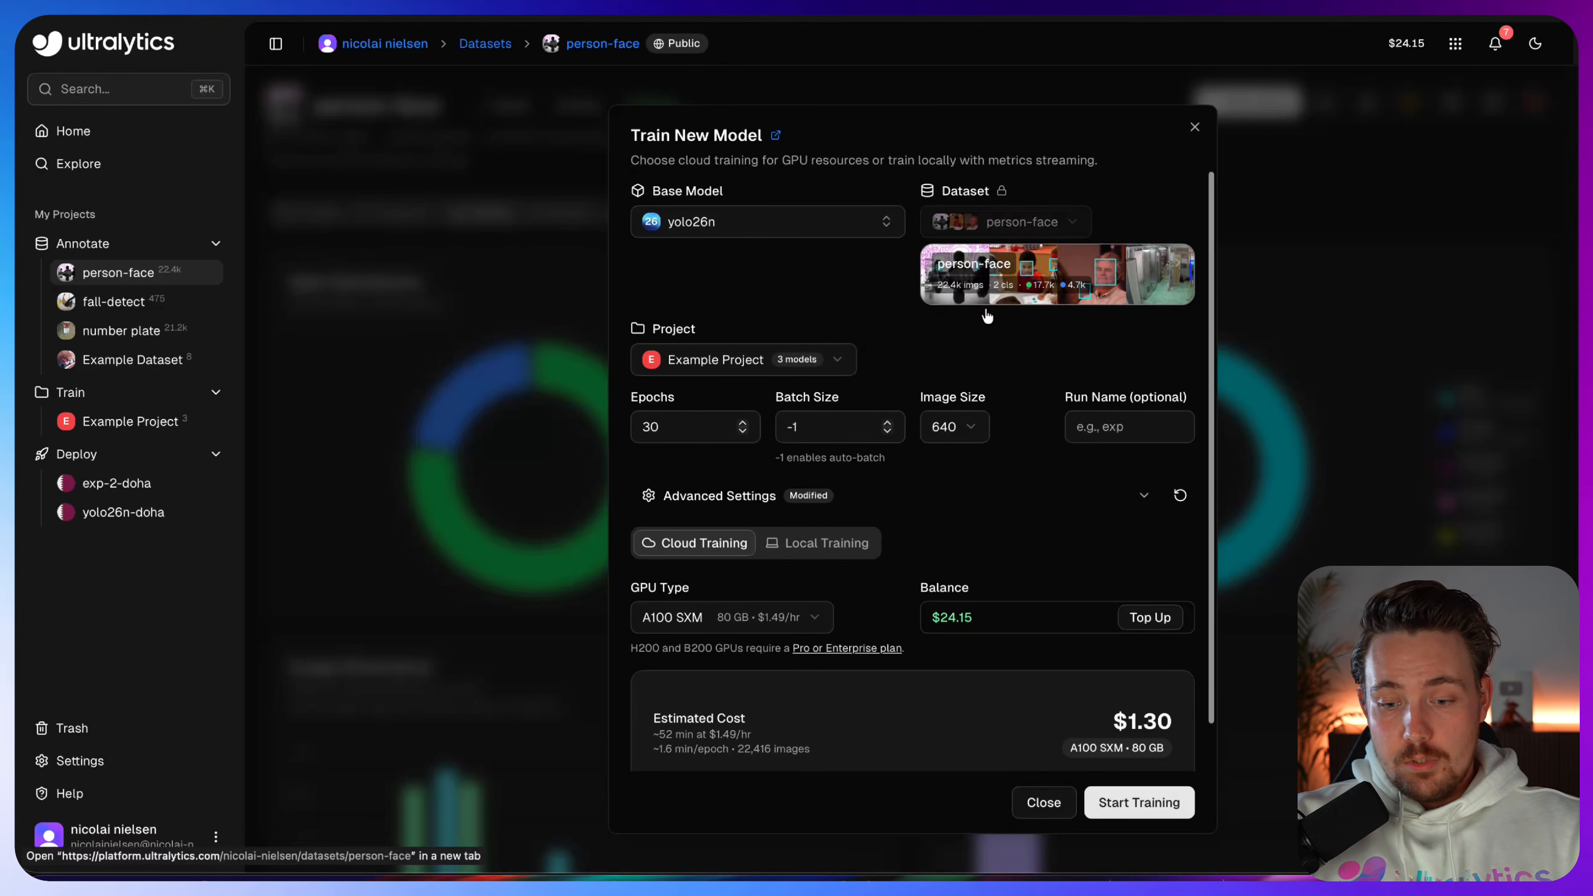
pyautogui.scroll(-1, 939, 496)
pyautogui.scroll(1, 978, 383)
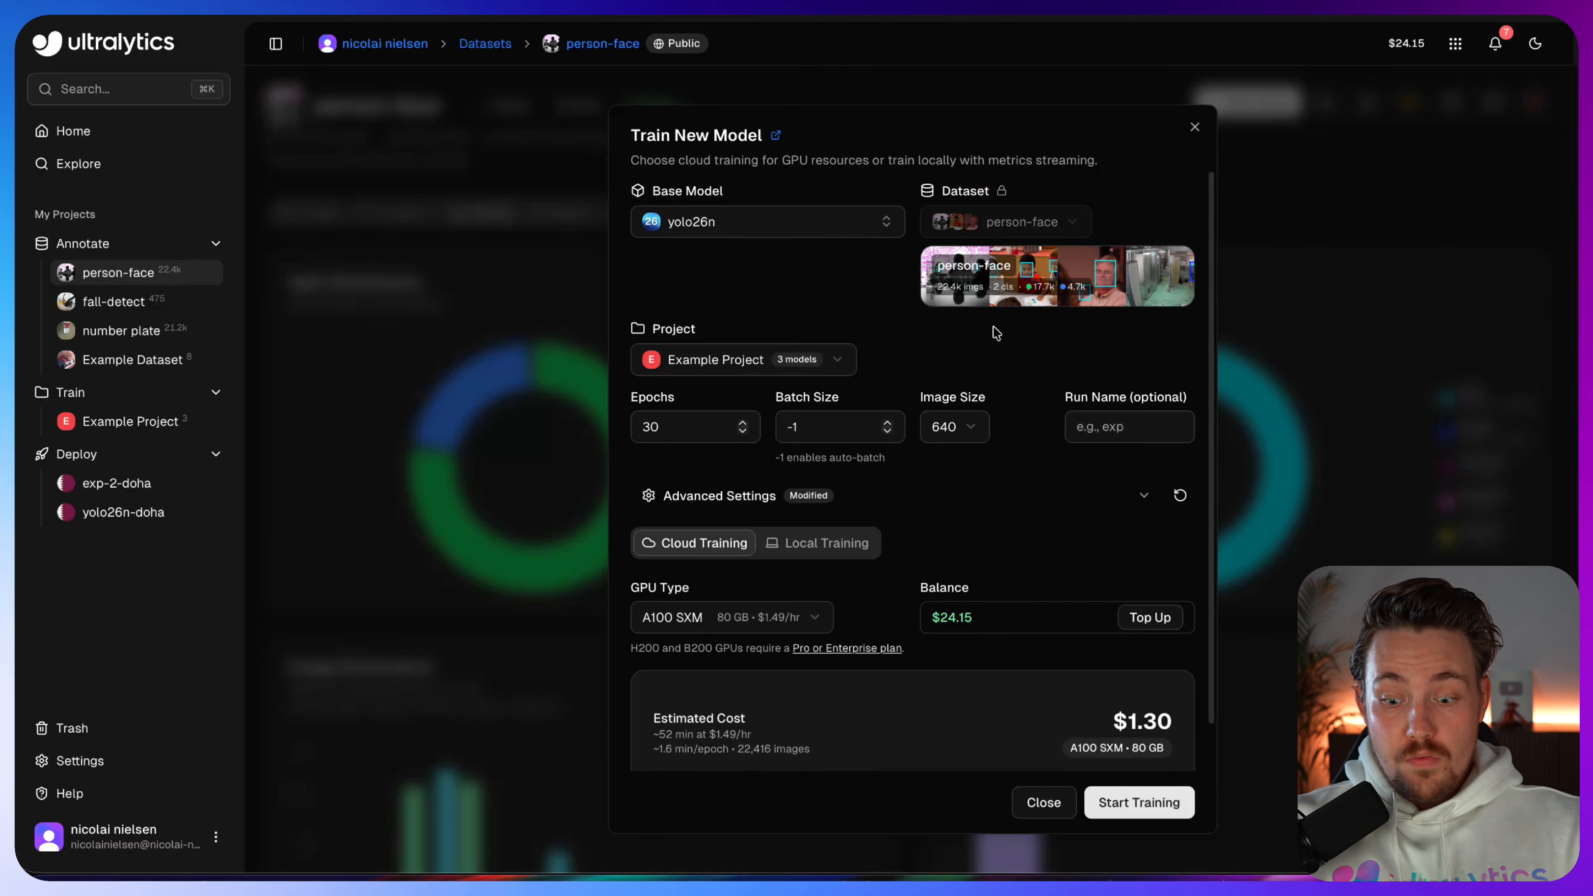
pyautogui.scroll(-1, 1159, 712)
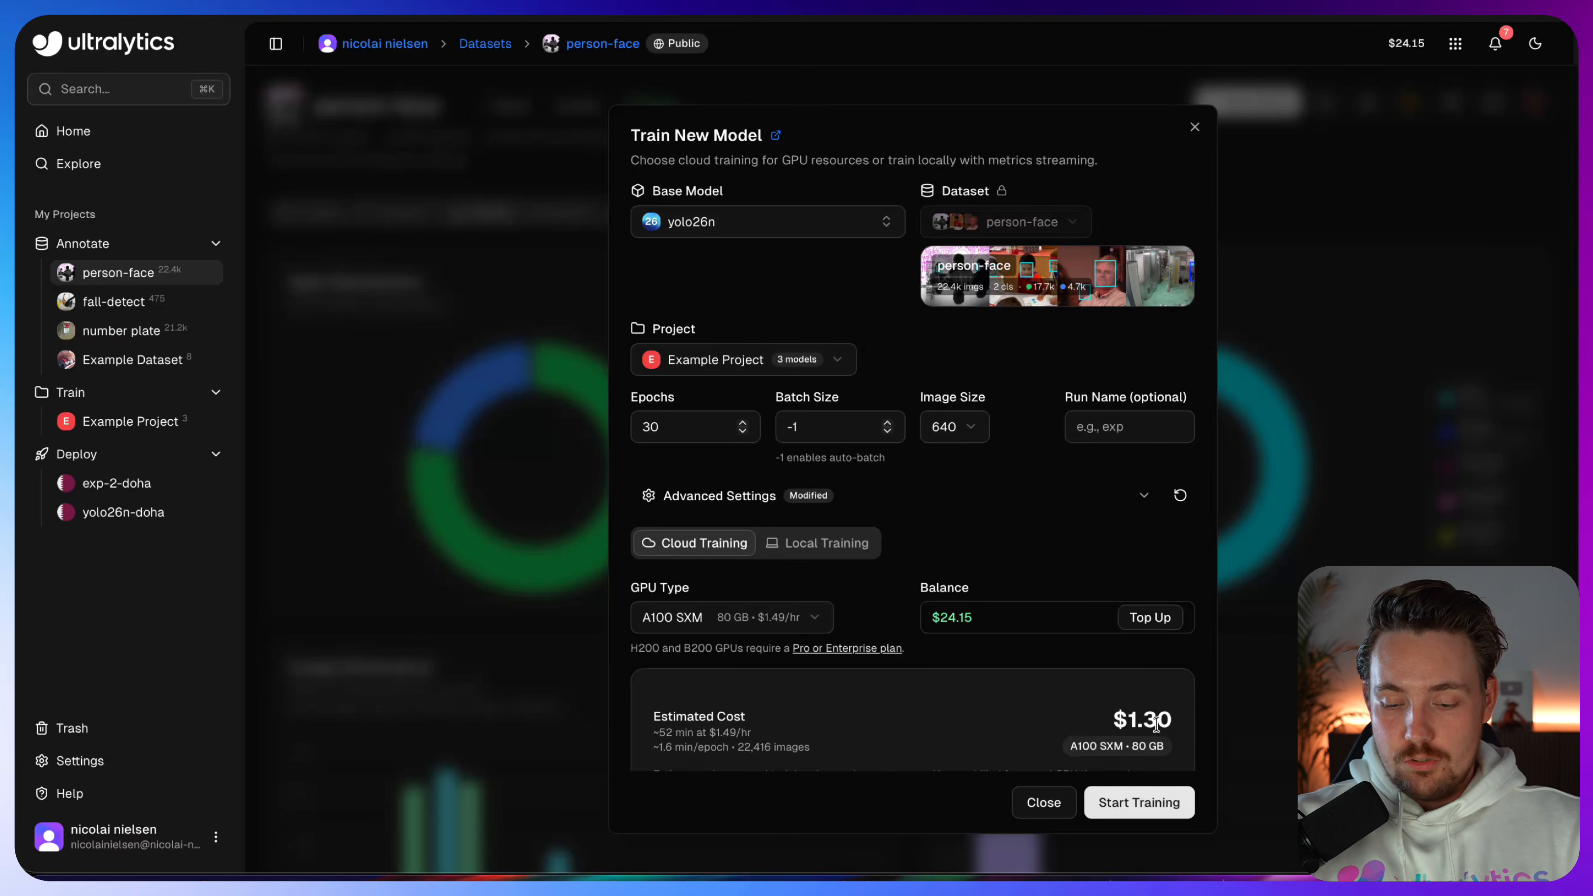
pyautogui.scroll(-1, 1029, 627)
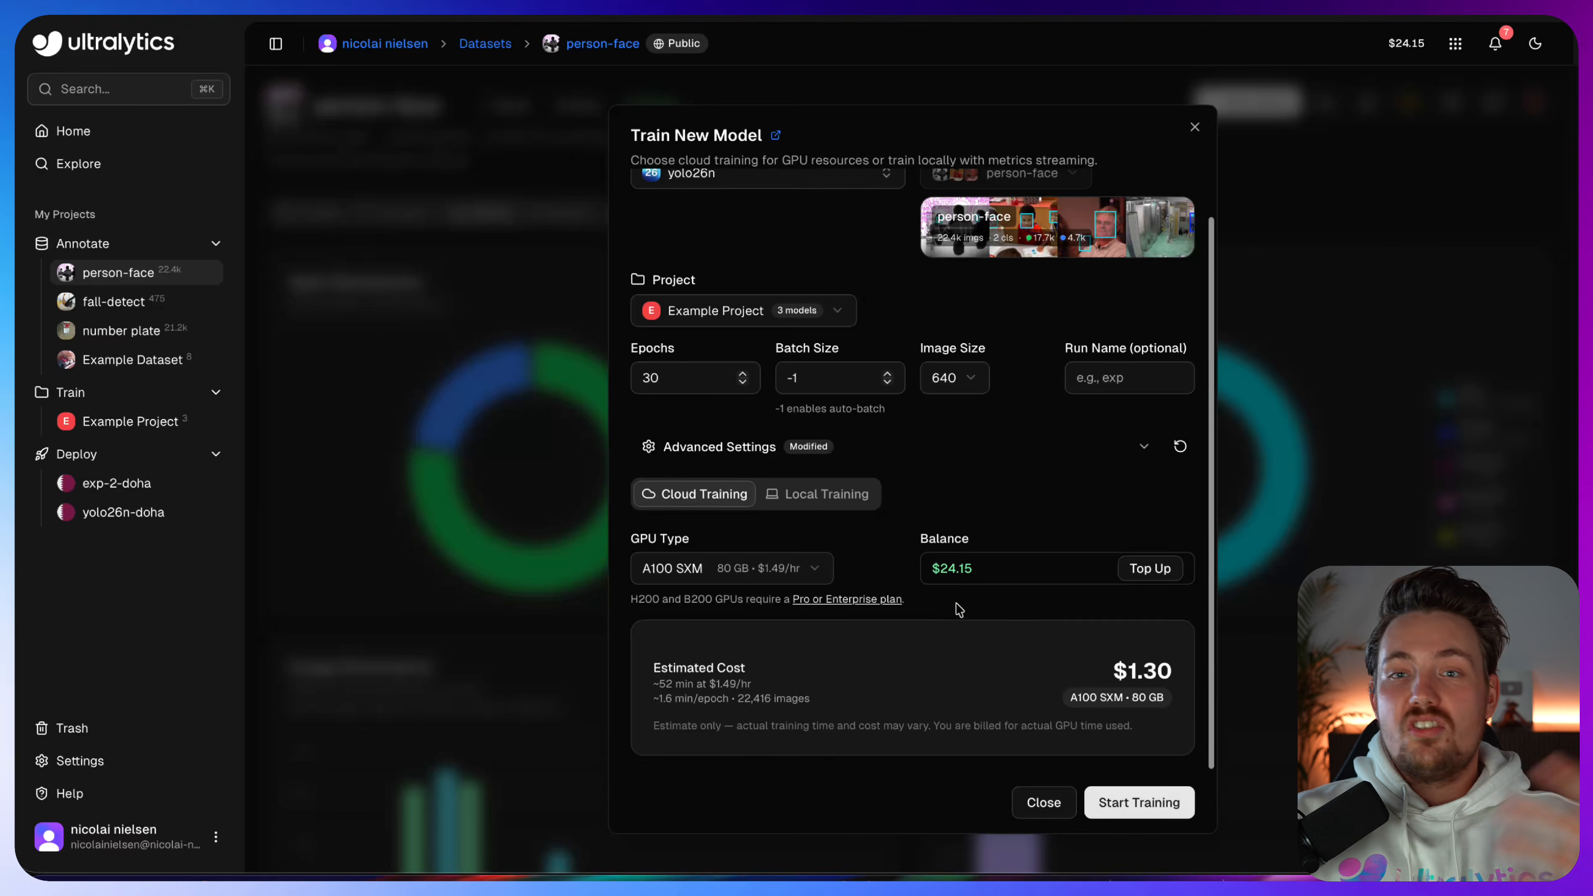
pyautogui.scroll(1, 1066, 578)
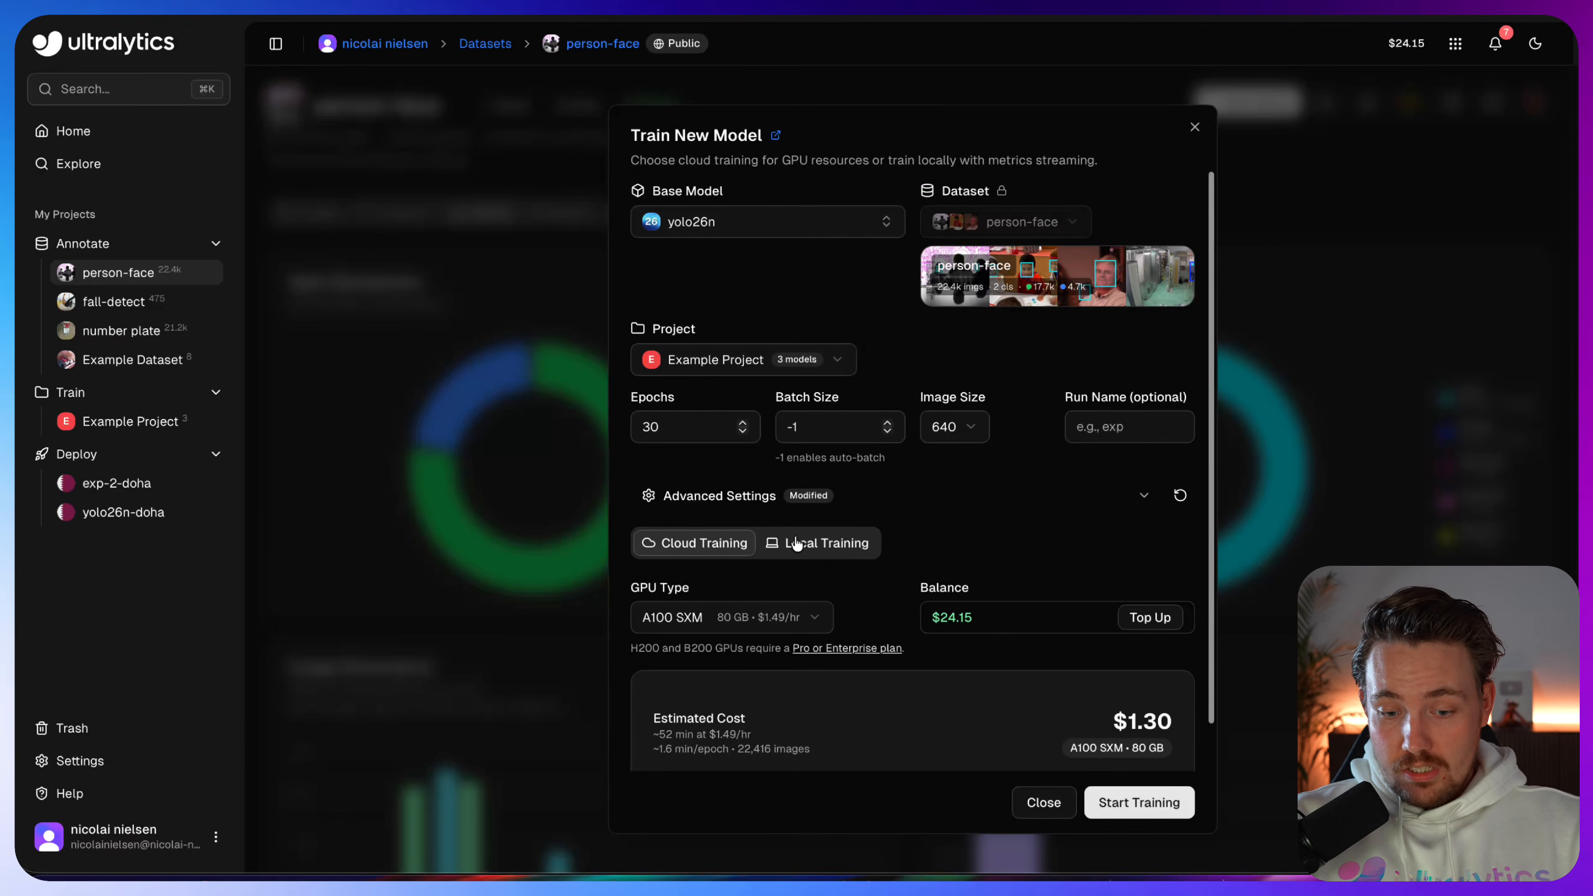
# Step: Expand the advanced training settings, look through the hyperparameters and collapse them again
pyautogui.click(1143, 496)
pyautogui.scroll(-5, 1006, 602)
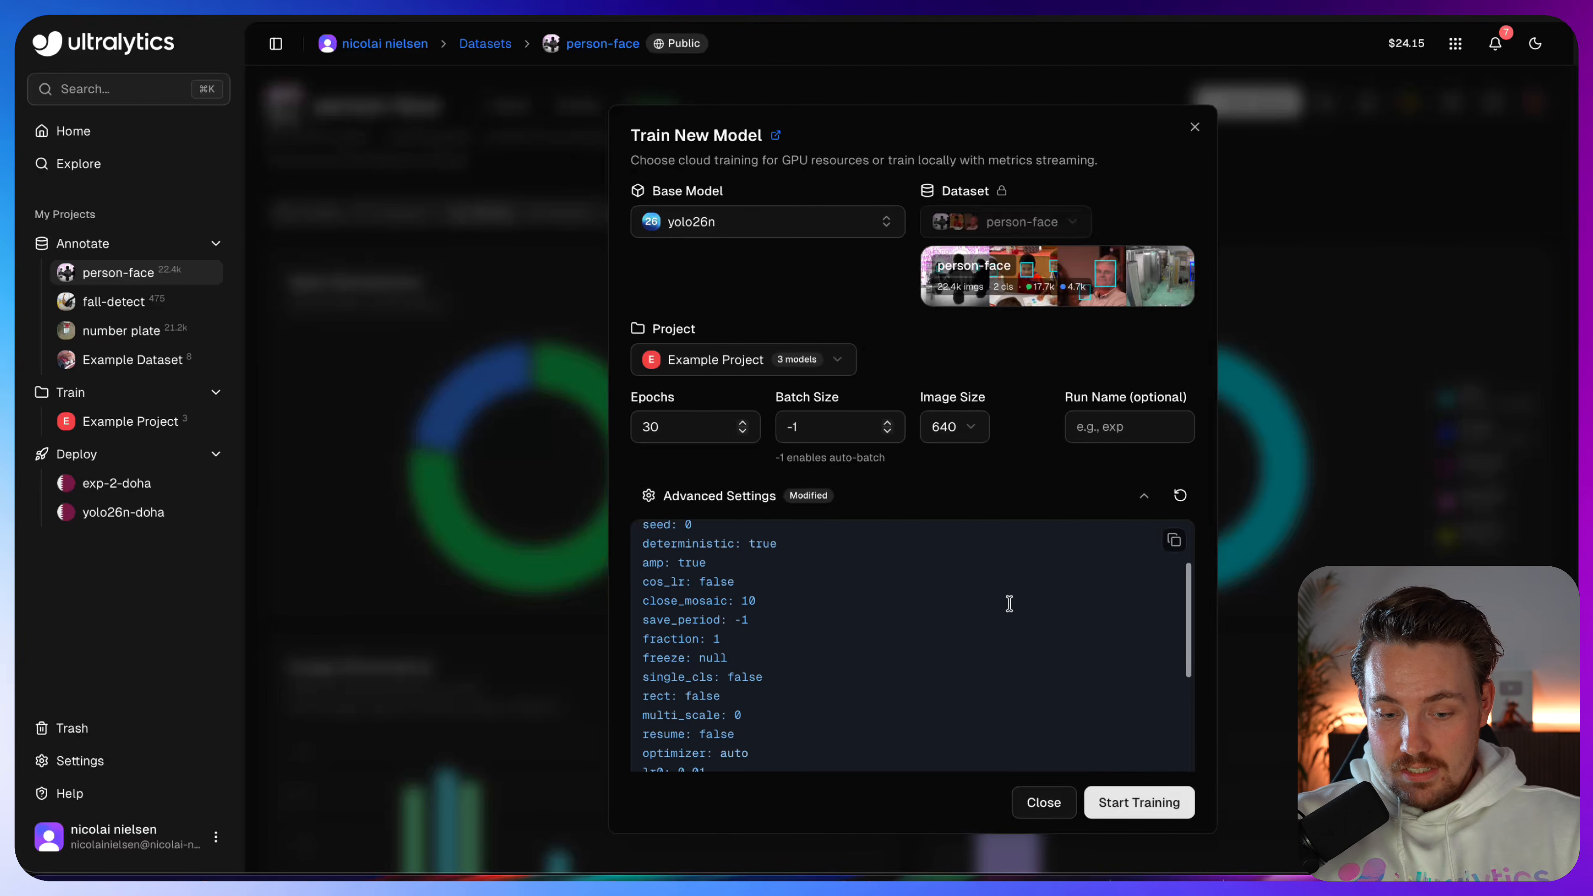
pyautogui.scroll(-5, 792, 651)
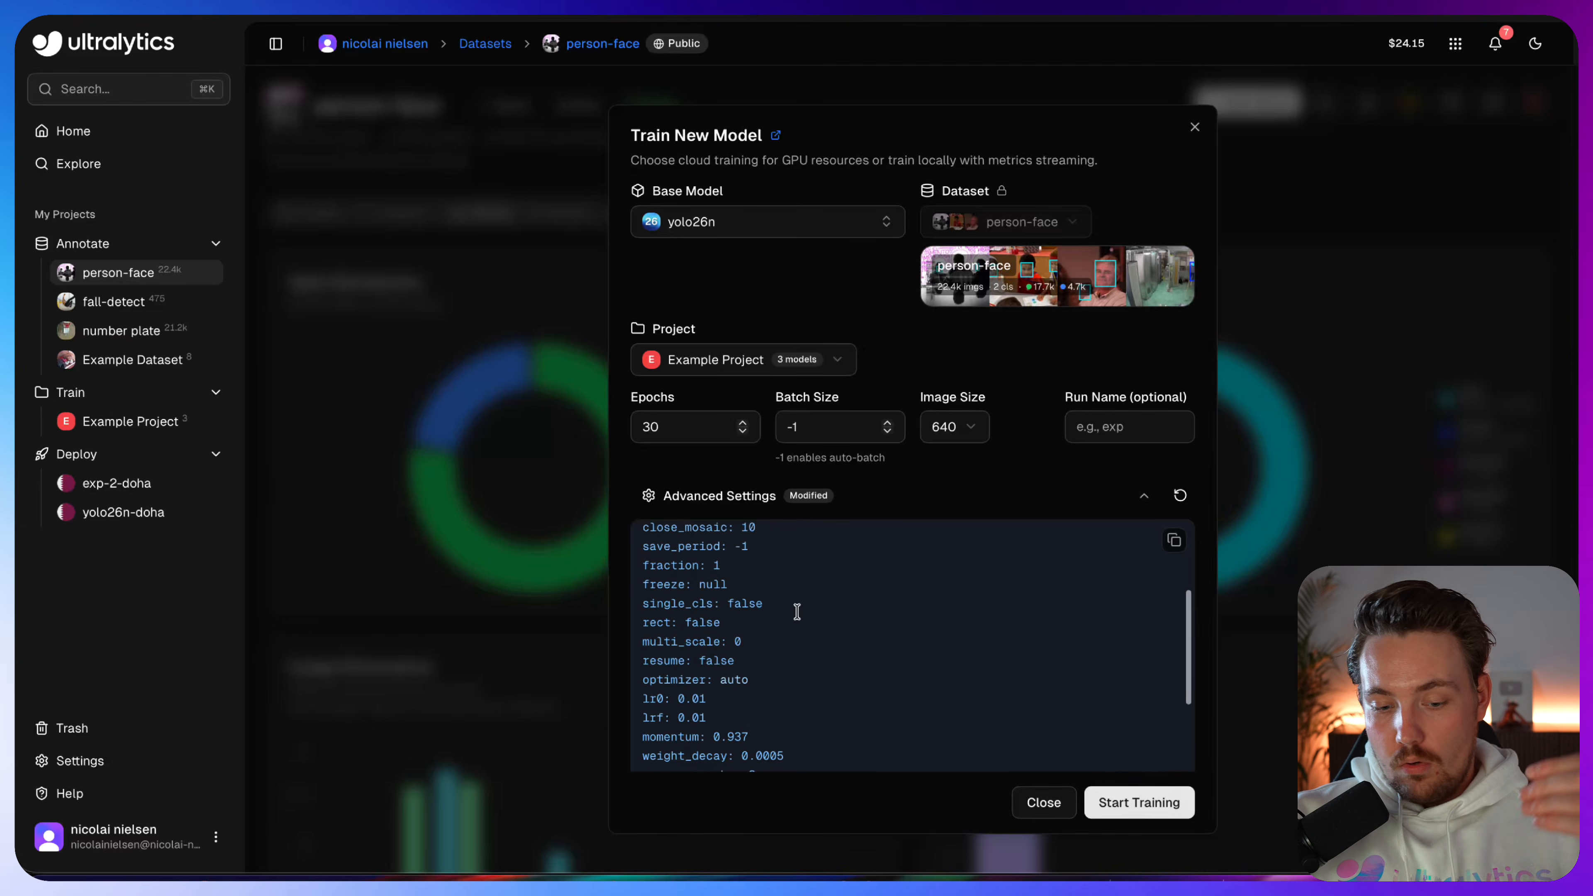
pyautogui.click(1143, 498)
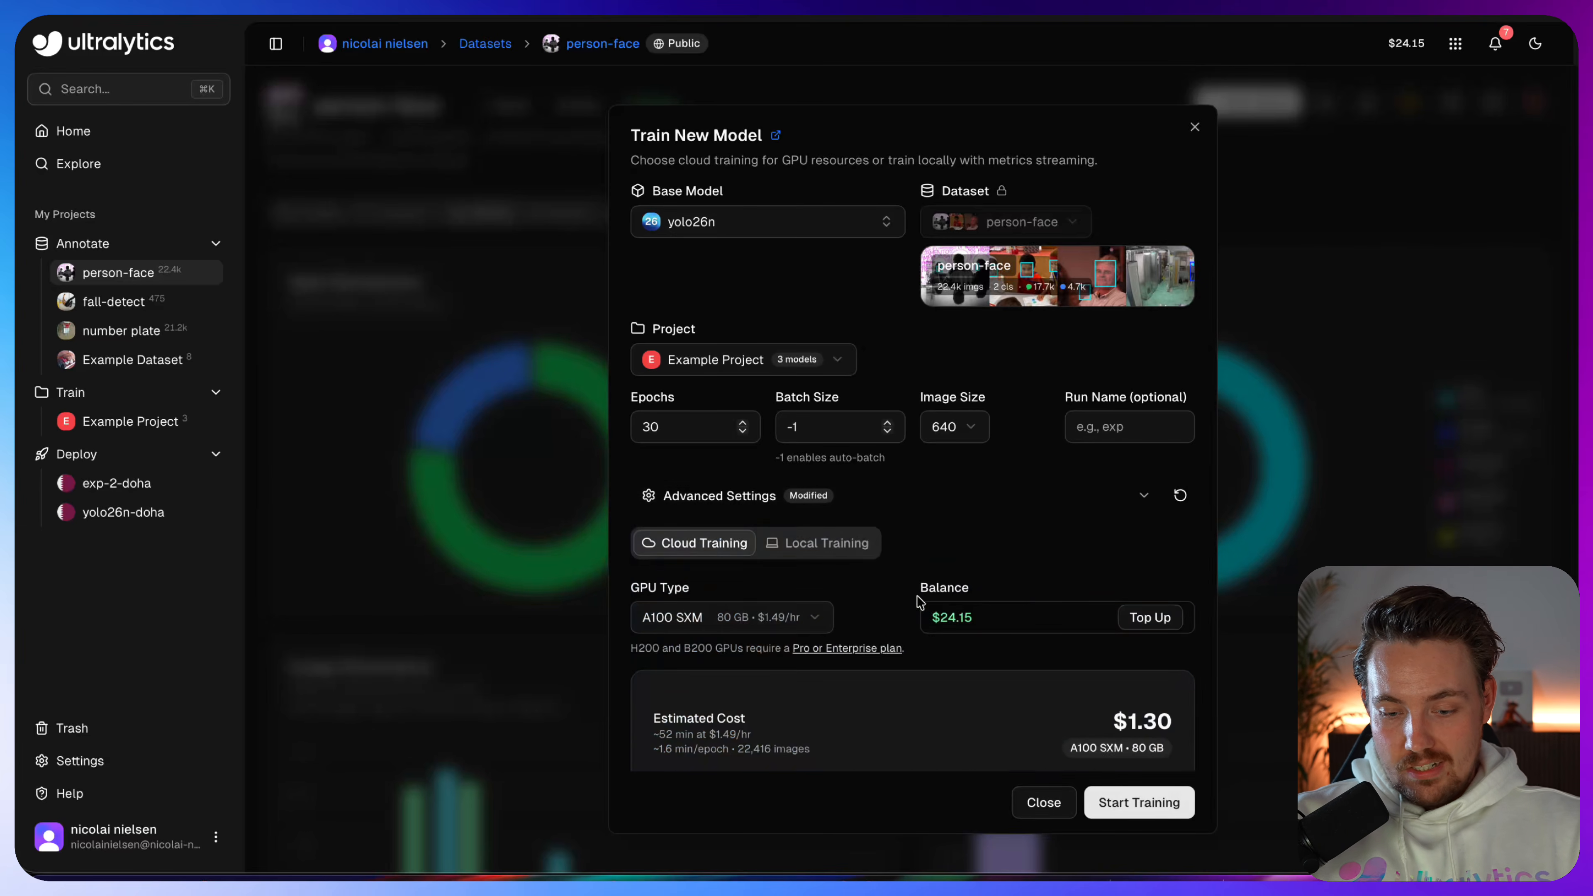
# Step: Start the cloud training run and check its run information page
pyautogui.scroll(-2, 918, 604)
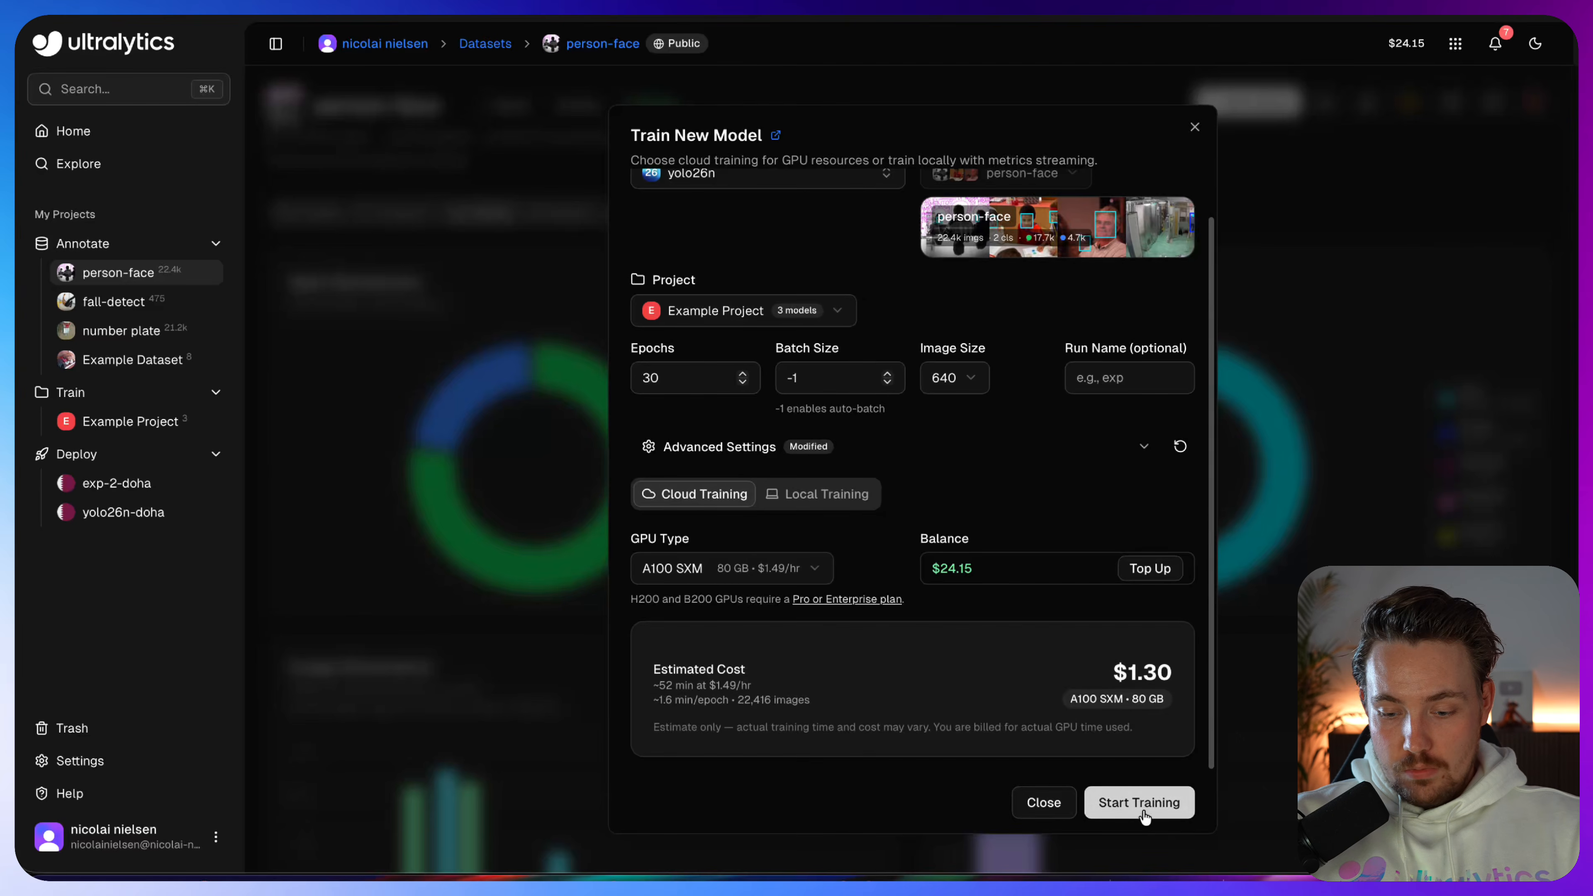
pyautogui.click(1141, 804)
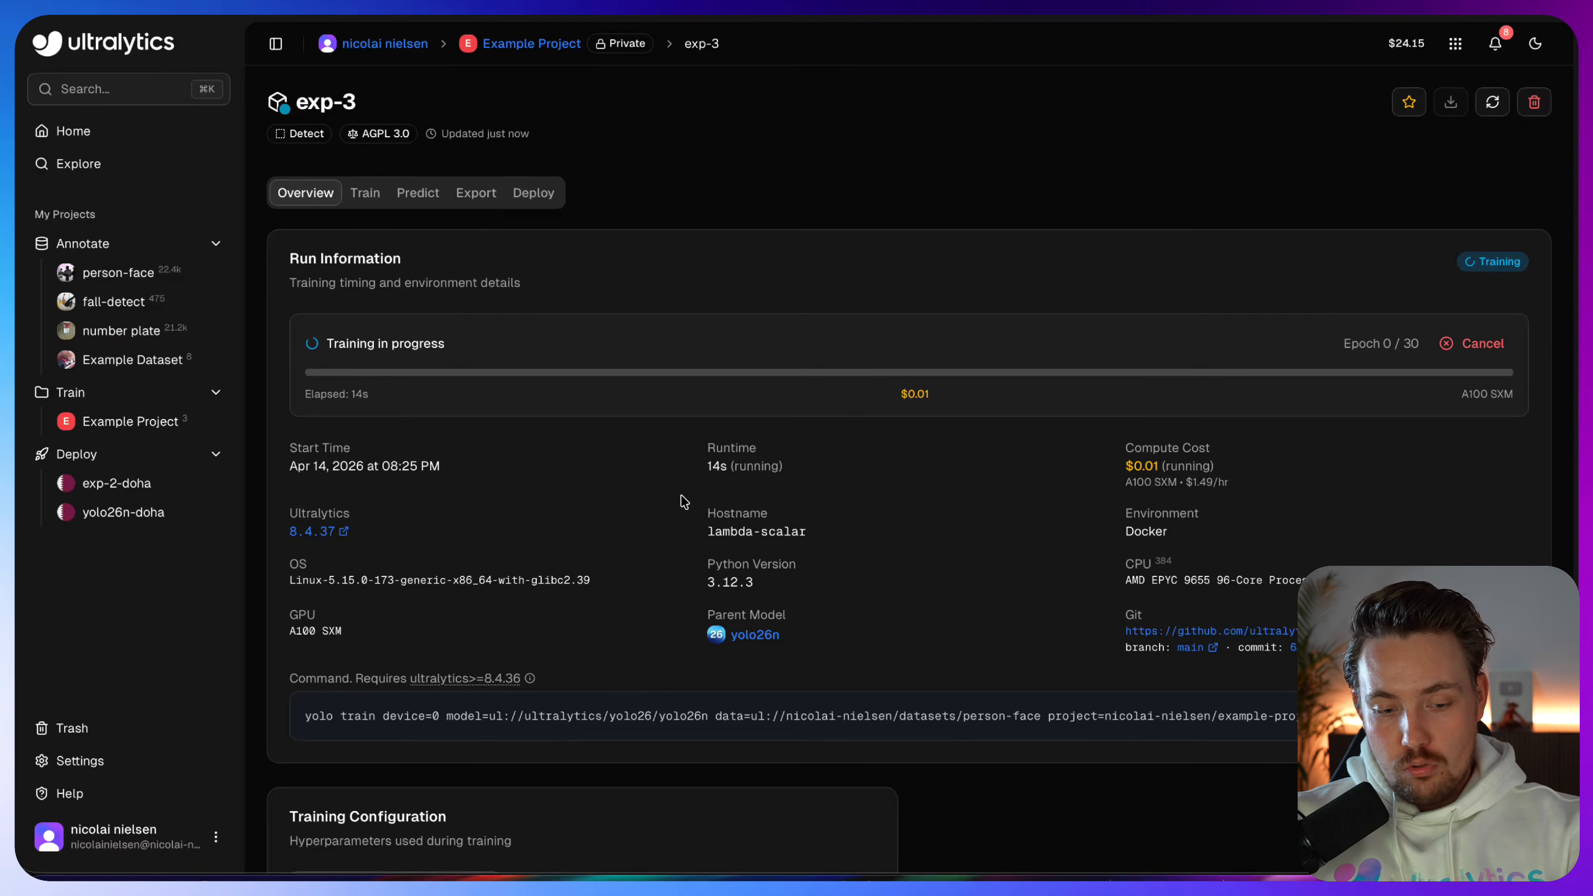
pyautogui.scroll(-2, 900, 480)
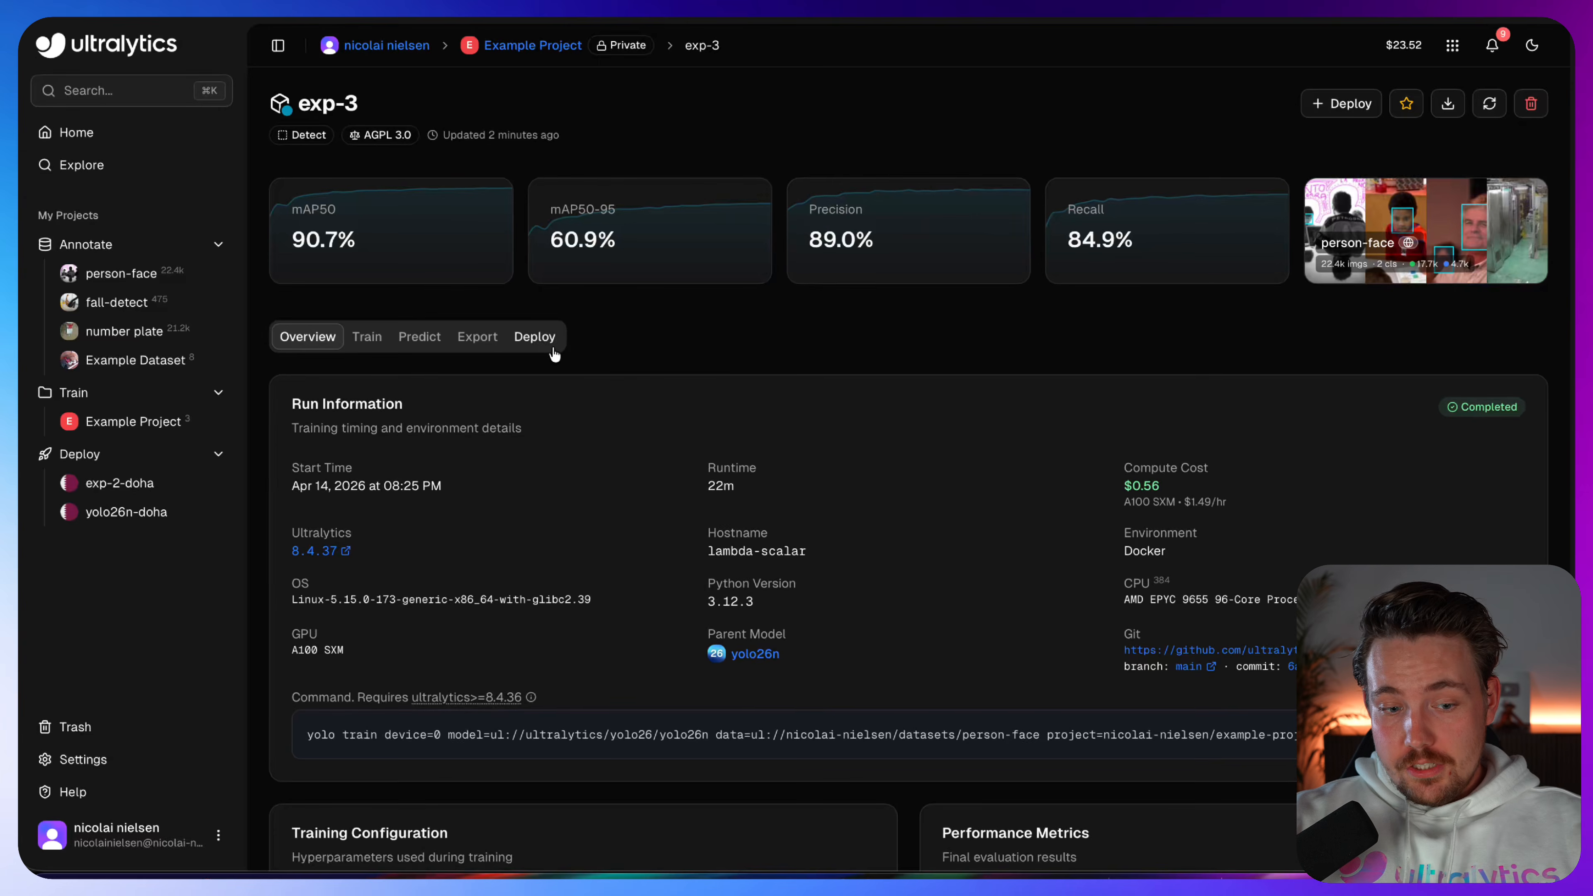
# Step: Check the completed exp-3 run's compute cost and view its training metric charts
pyautogui.moveTo(1127, 497); pyautogui.dragTo(1121, 480)
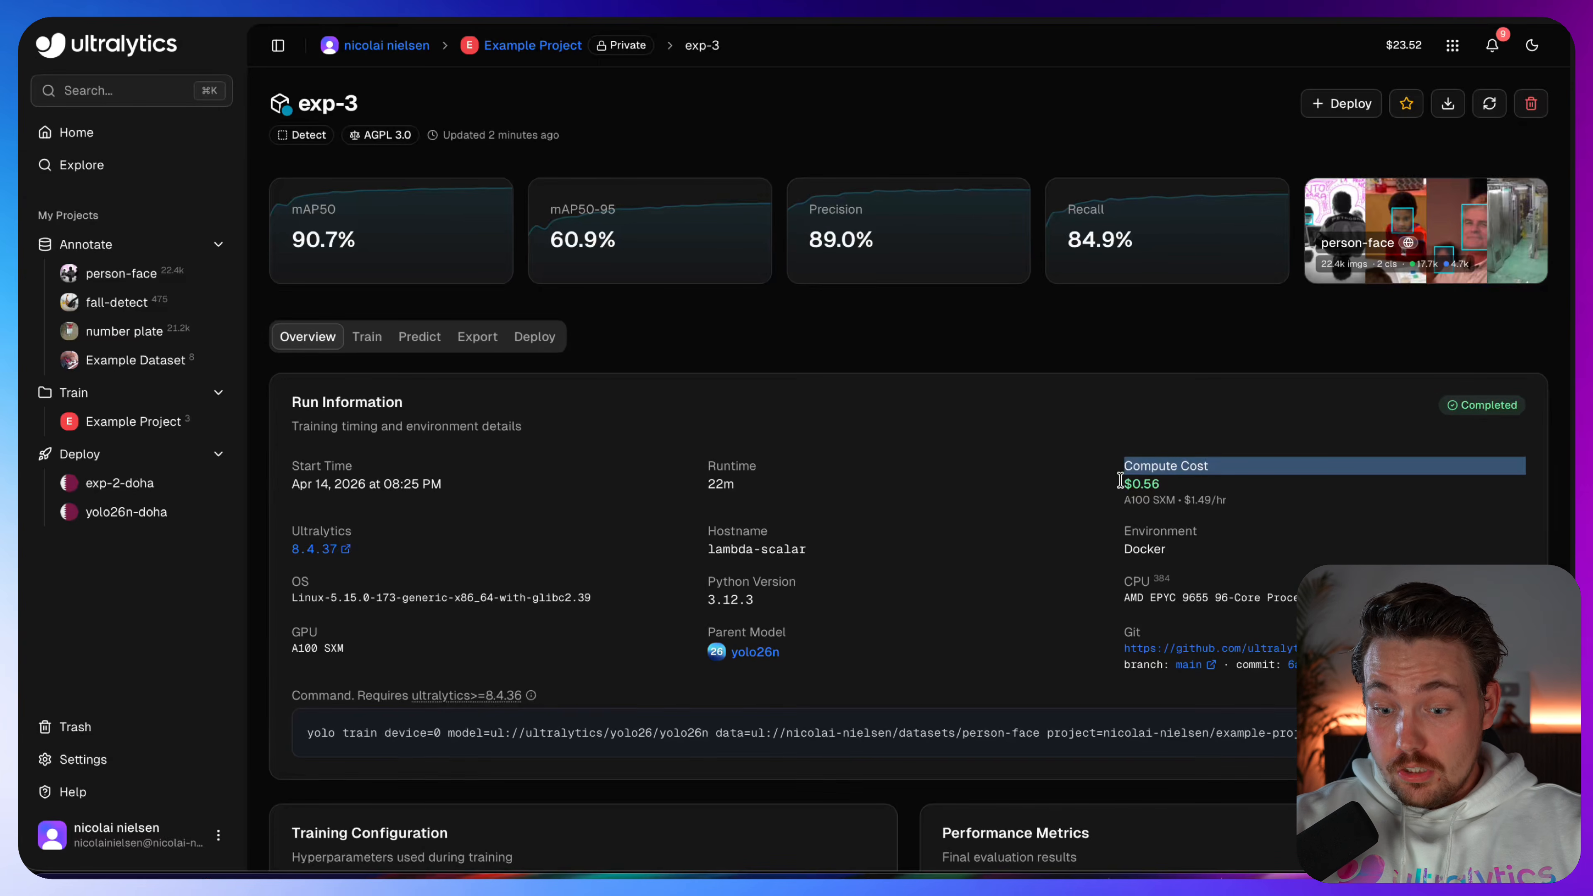
pyautogui.click(1163, 490)
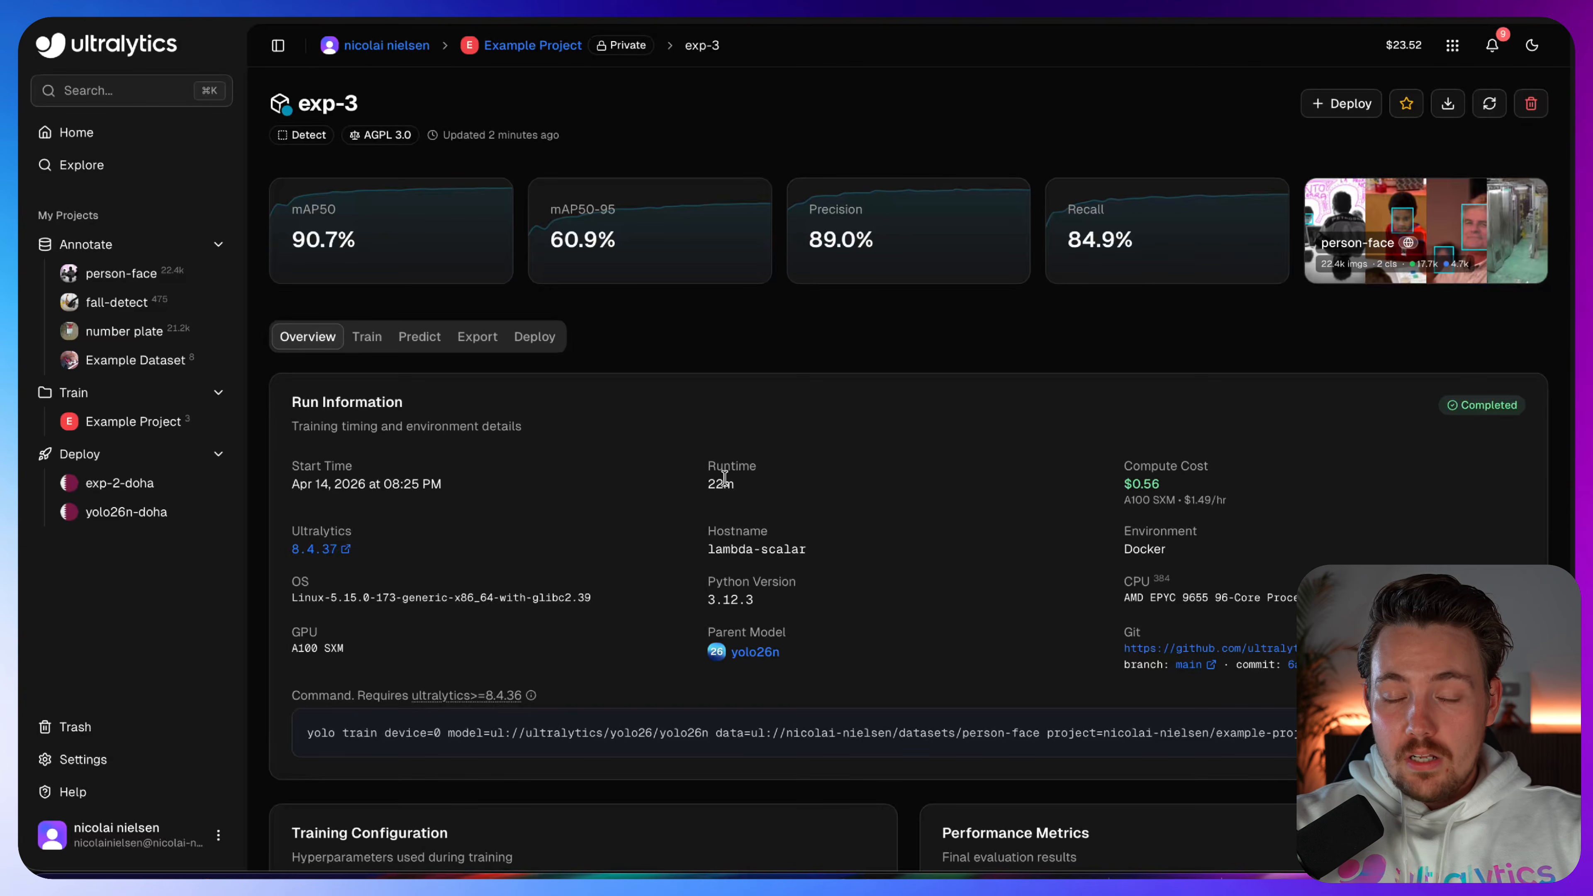
pyautogui.click(367, 338)
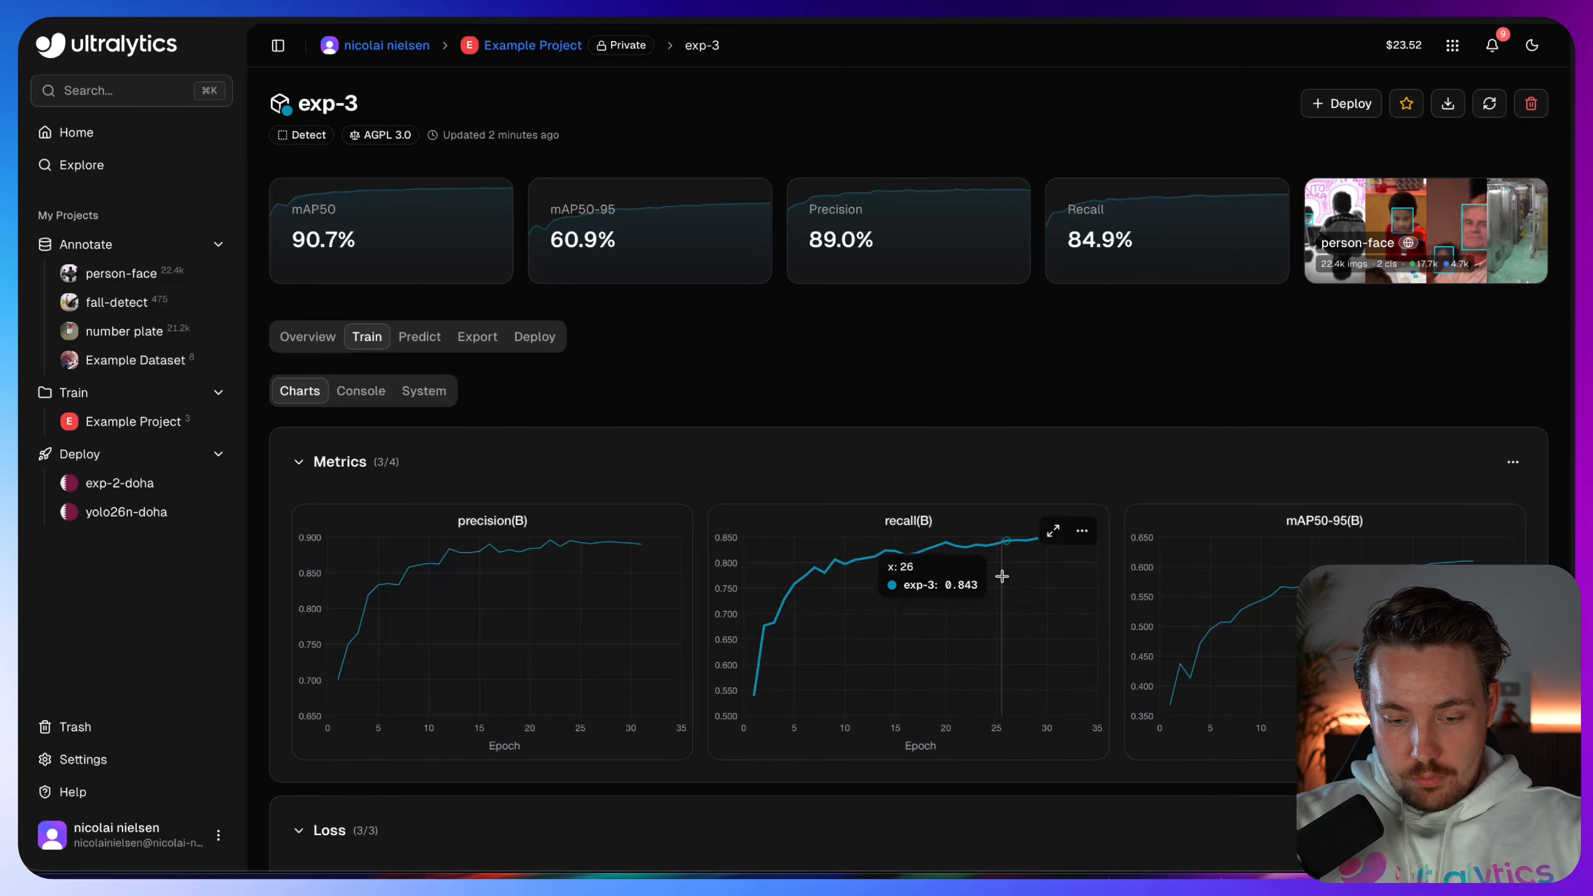
# Step: Review the exp-3 training charts, from the metric and loss curves down to the normalized confusion matrix
pyautogui.scroll(-3, 1031, 544)
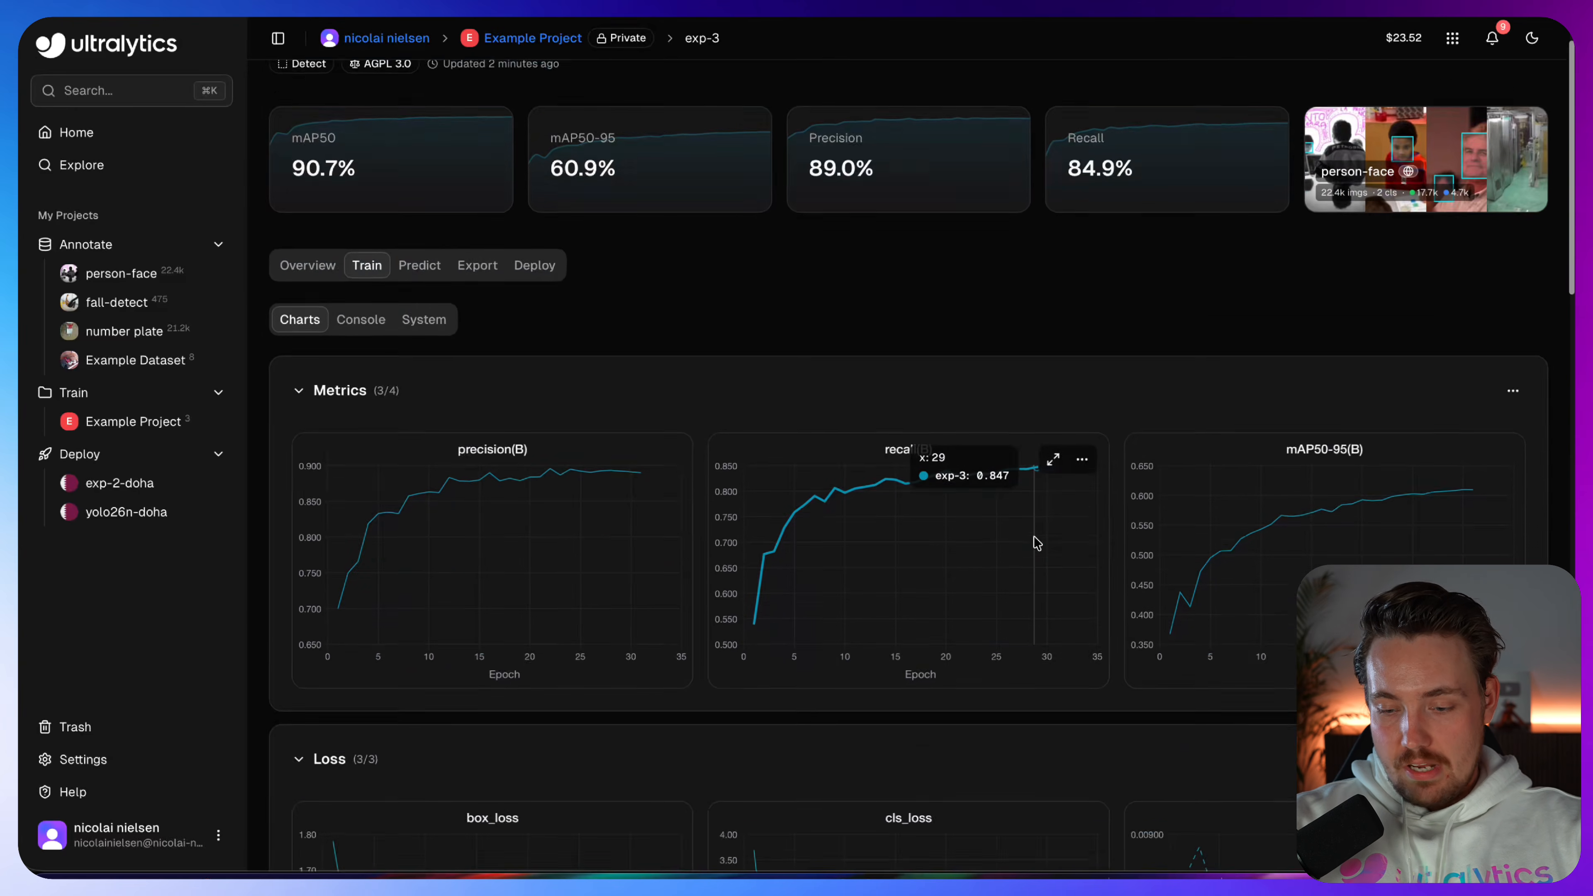
pyautogui.scroll(-5, 1327, 395)
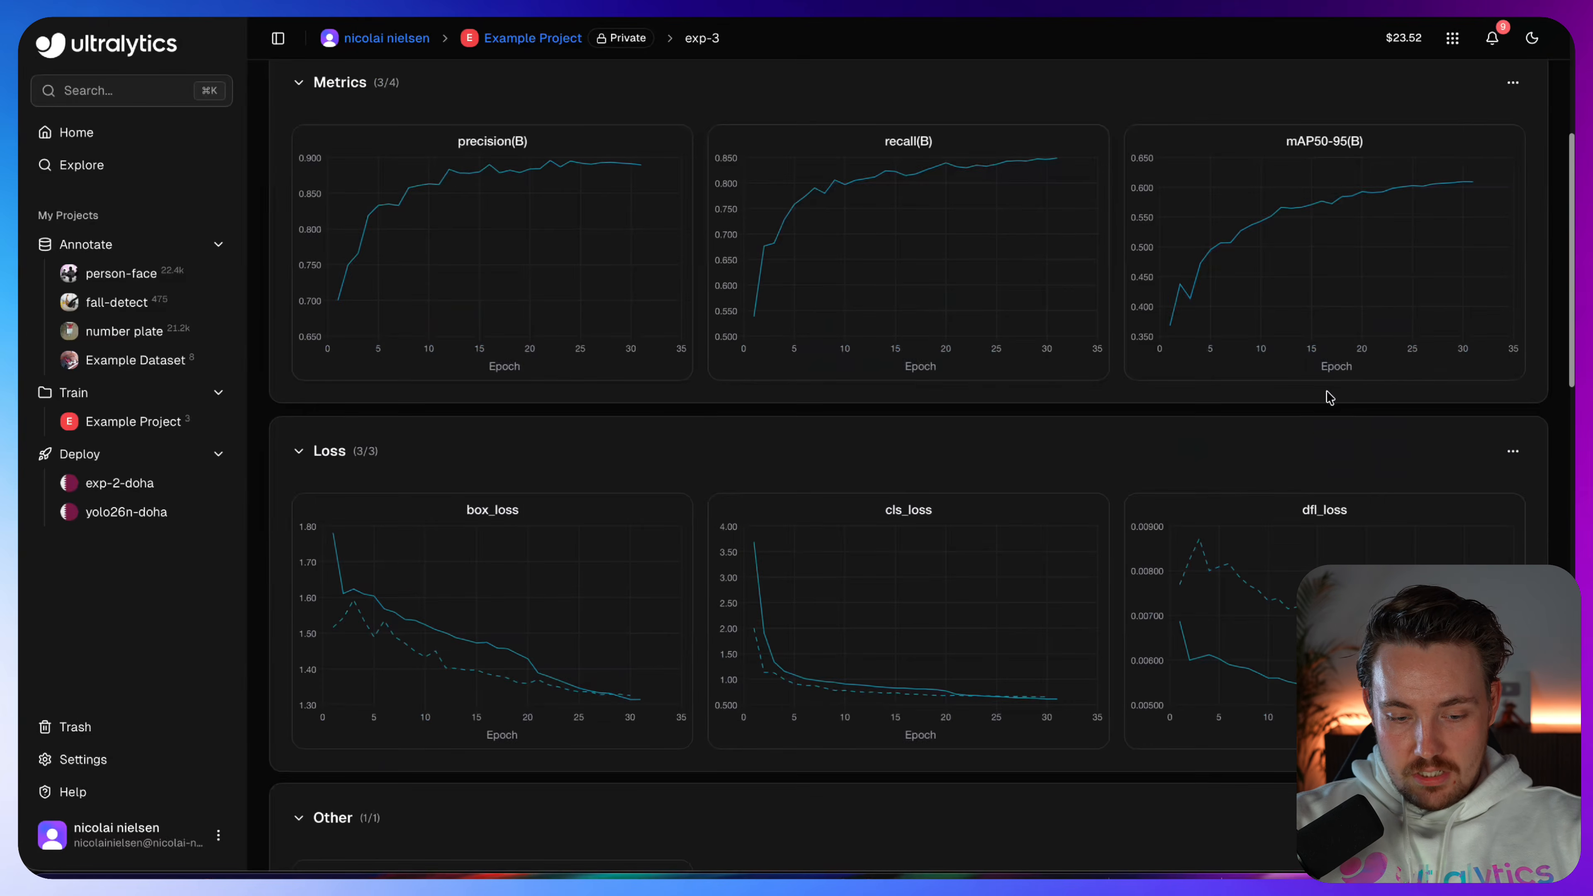
pyautogui.scroll(-15, 1344, 353)
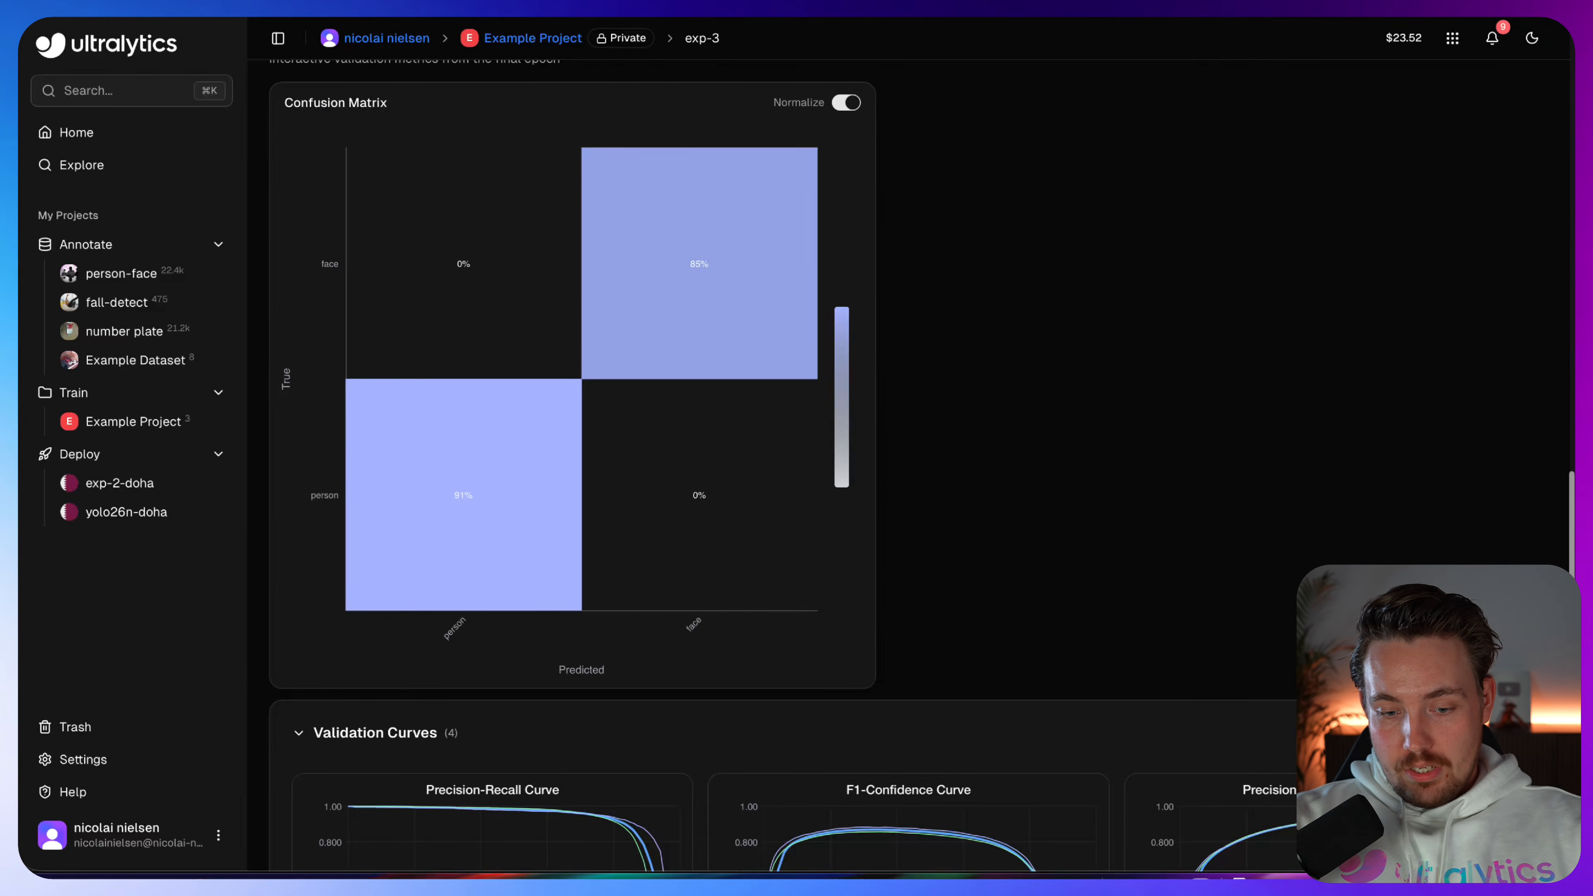
# Step: Run an exp-3 prediction on the first example image and inspect its detections and raw JSON response
pyautogui.scroll(20, 1060, 285)
pyautogui.click(416, 337)
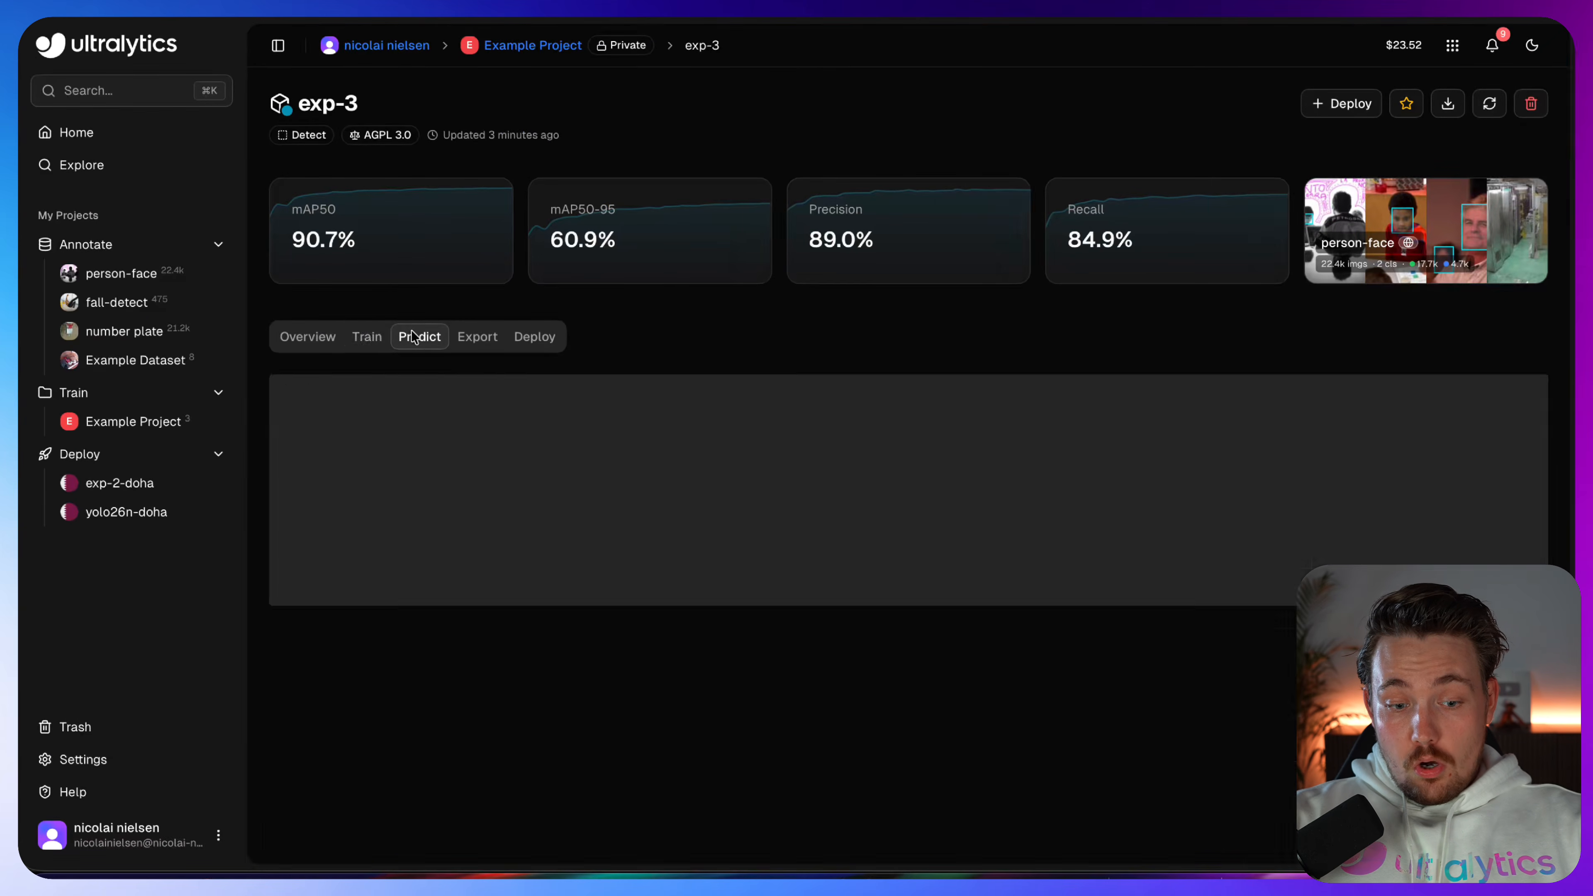
pyautogui.scroll(-3, 429, 622)
pyautogui.click(429, 627)
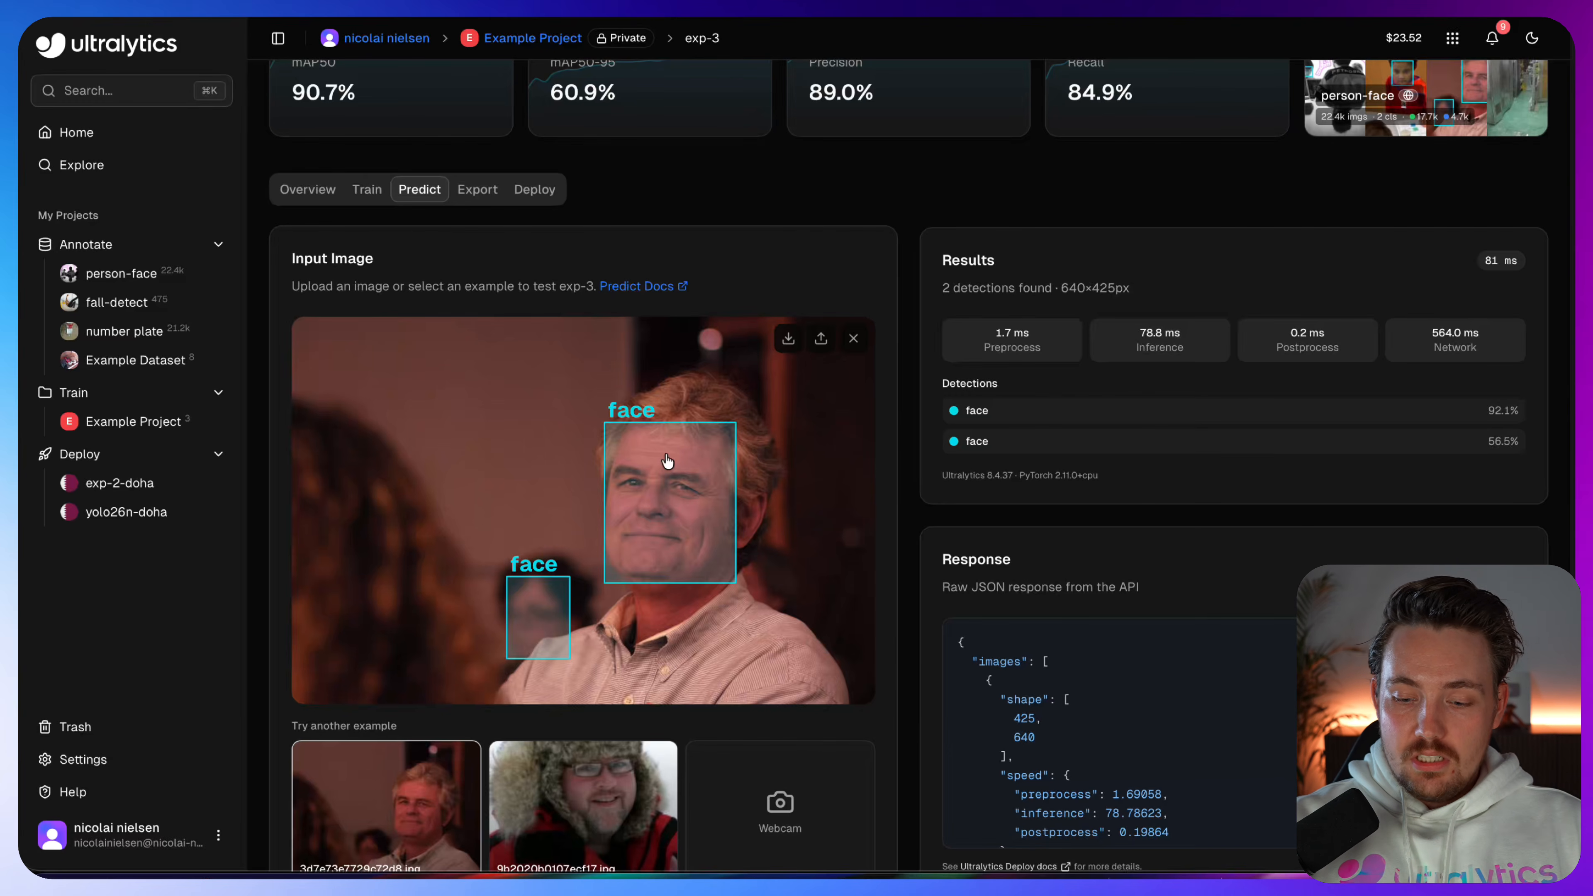
pyautogui.scroll(-1, 1137, 649)
pyautogui.scroll(-5, 1164, 706)
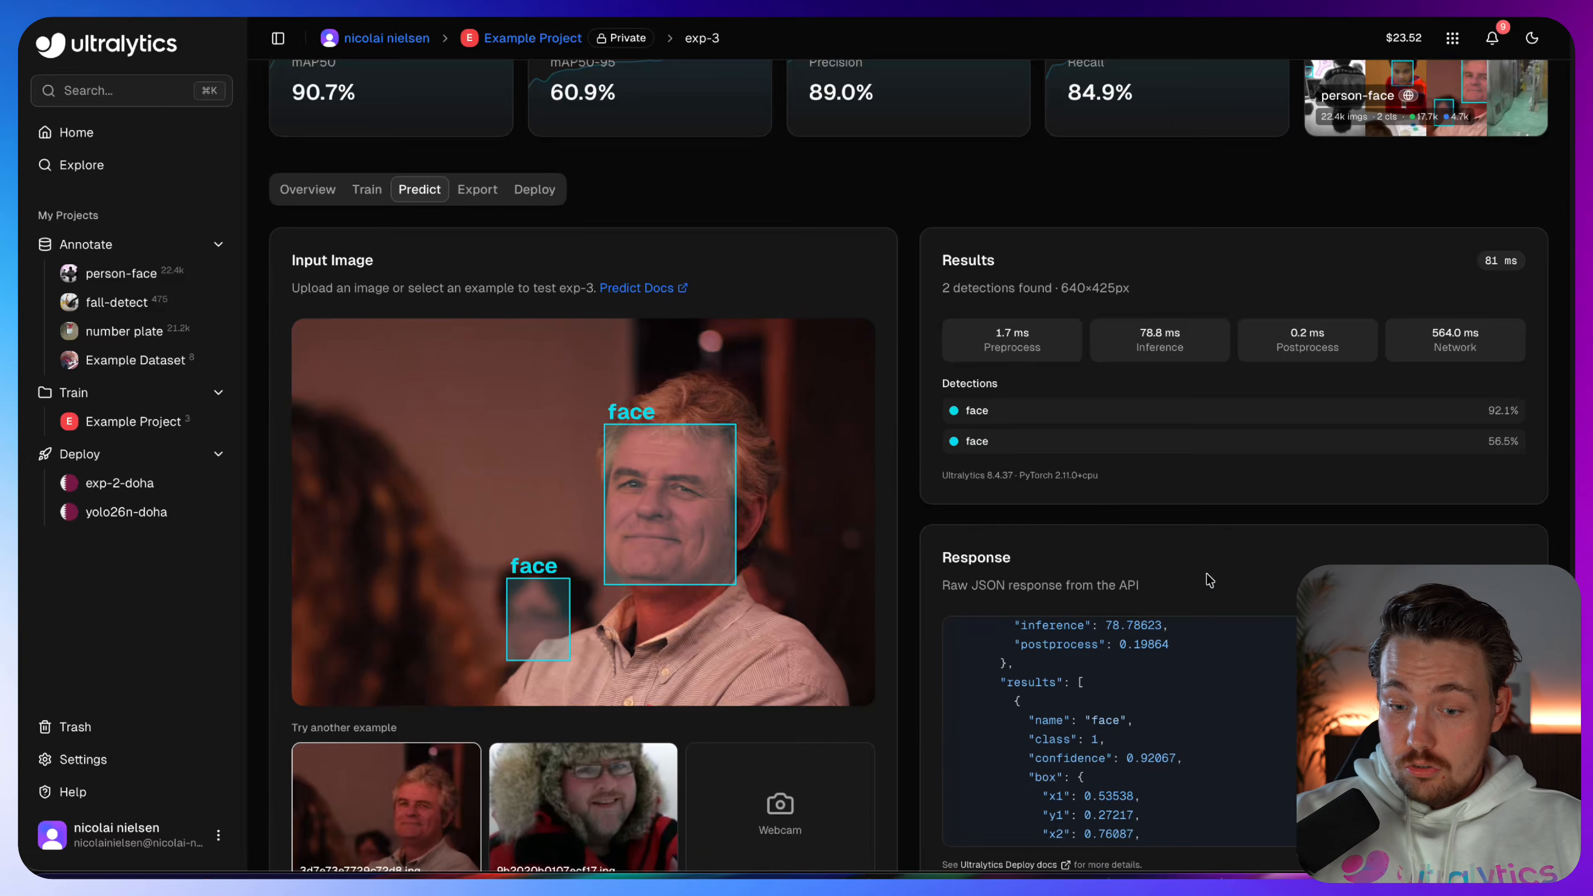
# Step: Open exp-3's deployment options, allow location access and look over the cloud region map and latency table
pyautogui.click(533, 96)
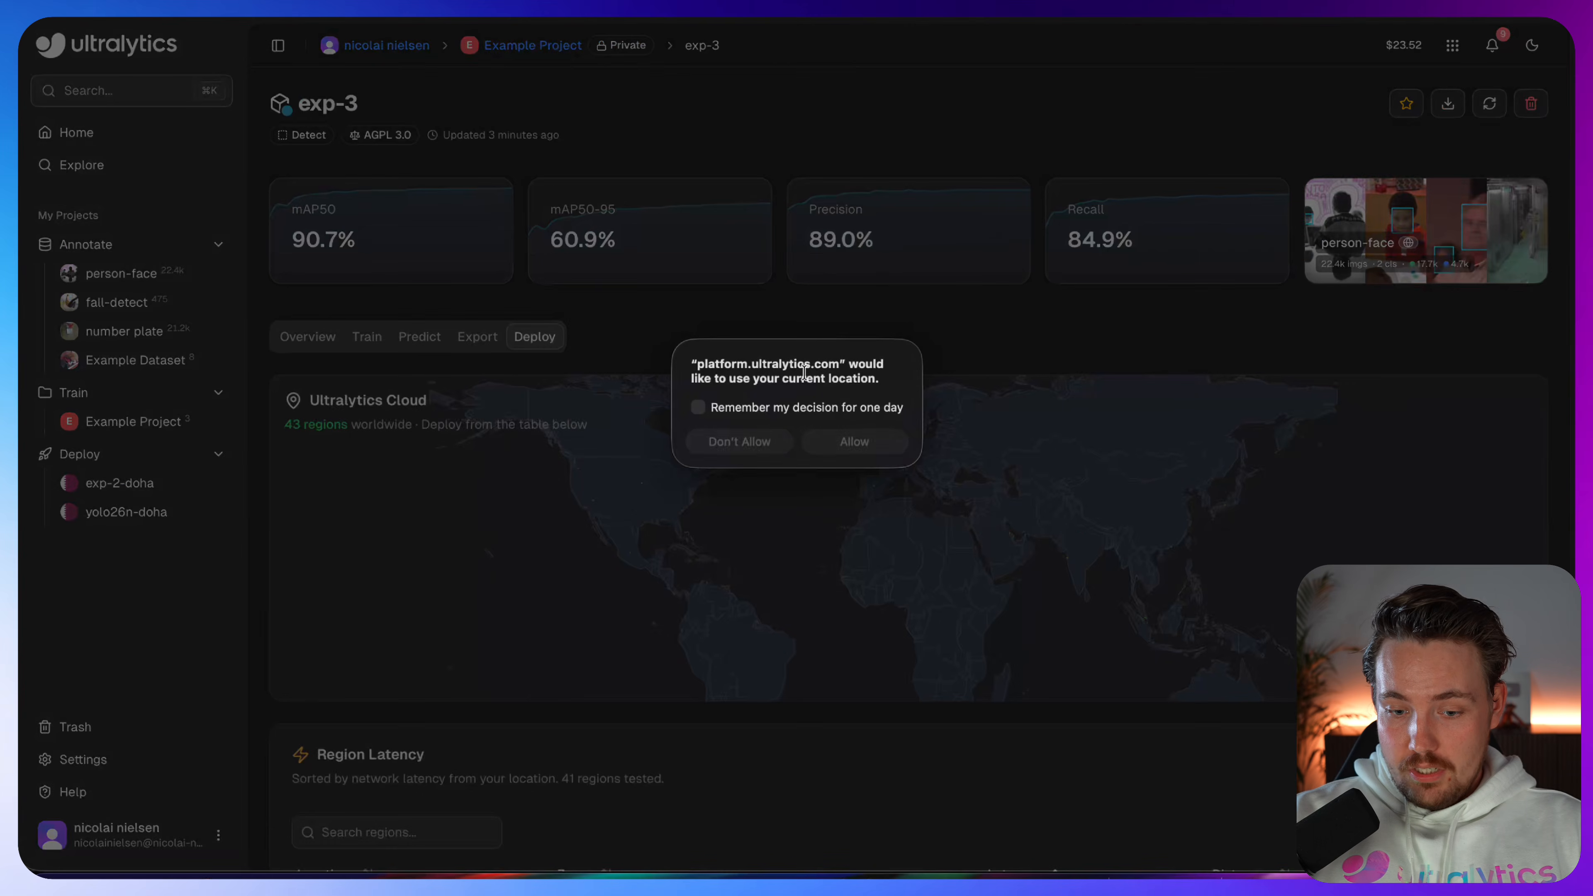
pyautogui.click(872, 441)
pyautogui.scroll(-4, 1012, 534)
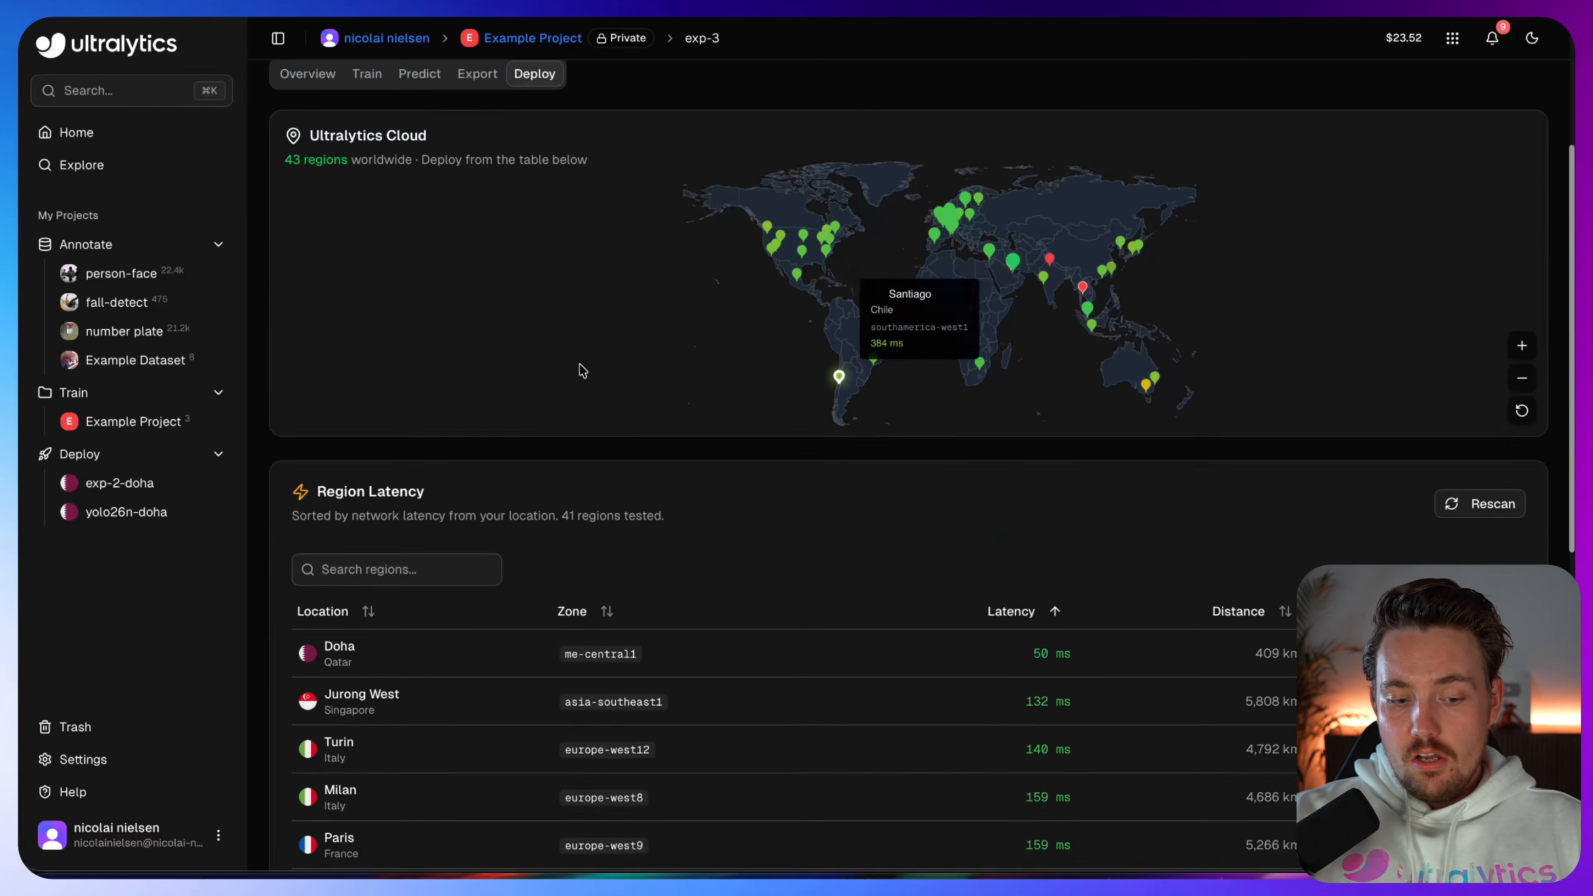
# Step: Look through the export formats available for the exp-3 model, such as ONNX, OpenVINO and TensorRT
pyautogui.scroll(4, 1102, 585)
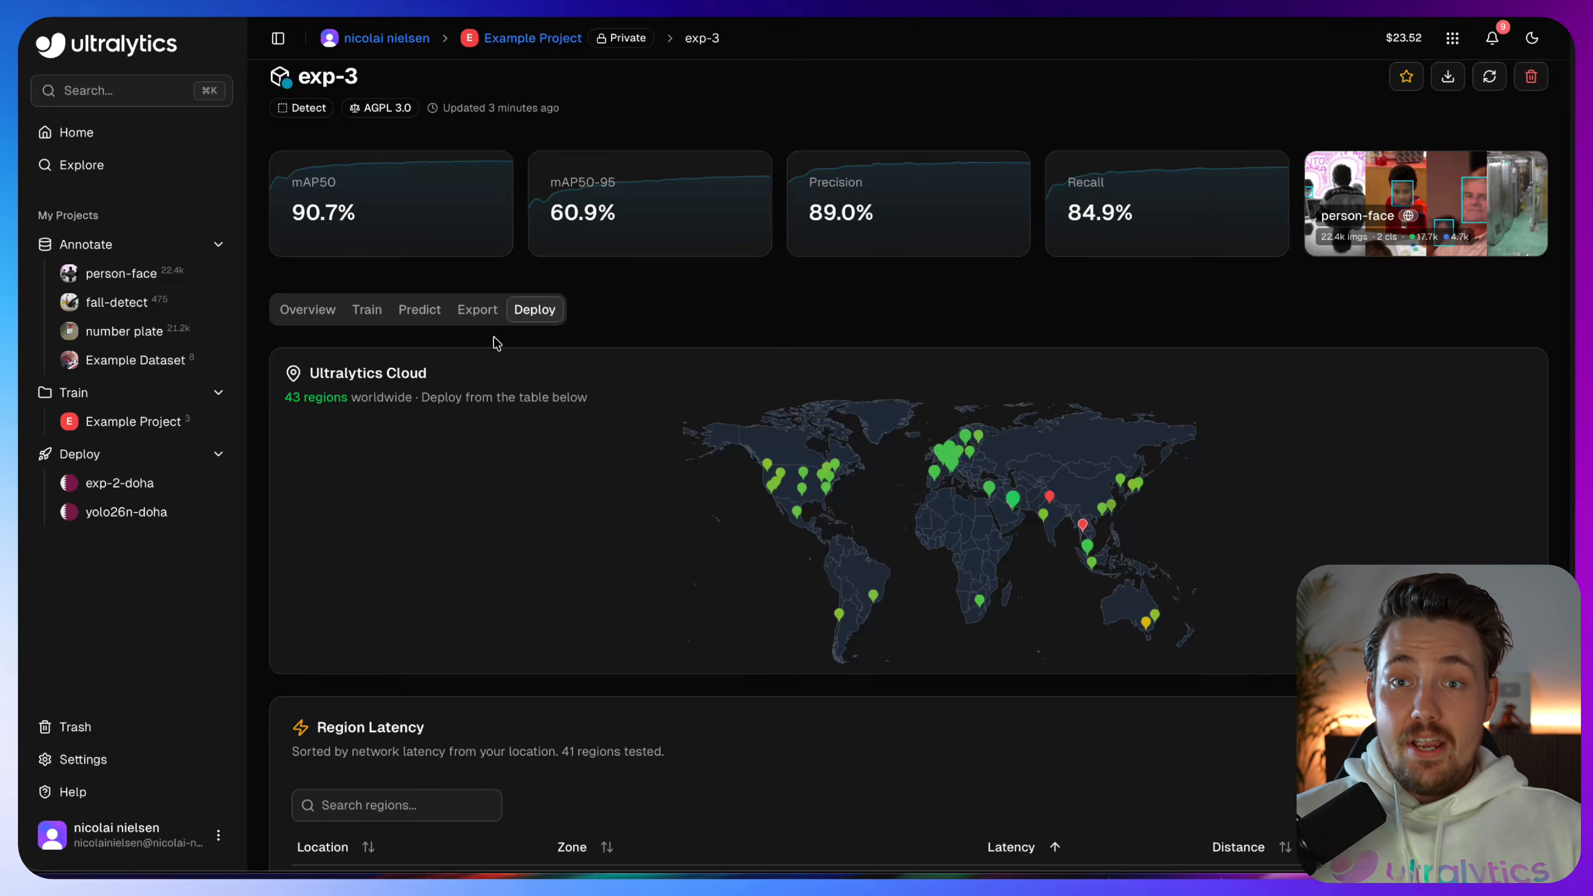
pyautogui.click(472, 313)
pyautogui.scroll(-3, 576, 576)
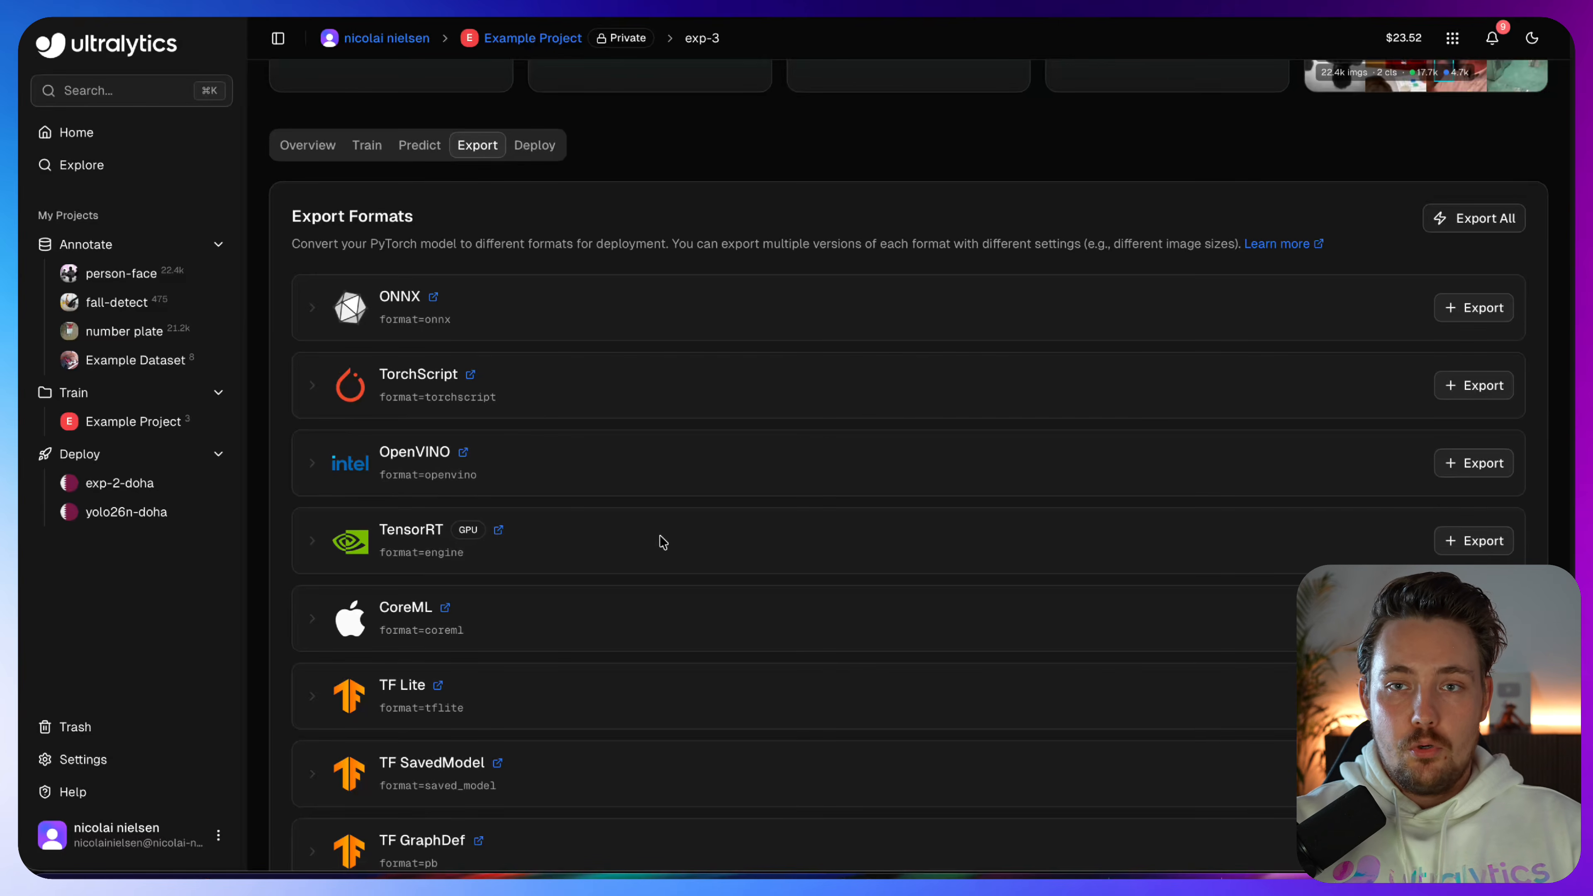
pyautogui.scroll(3, 892, 473)
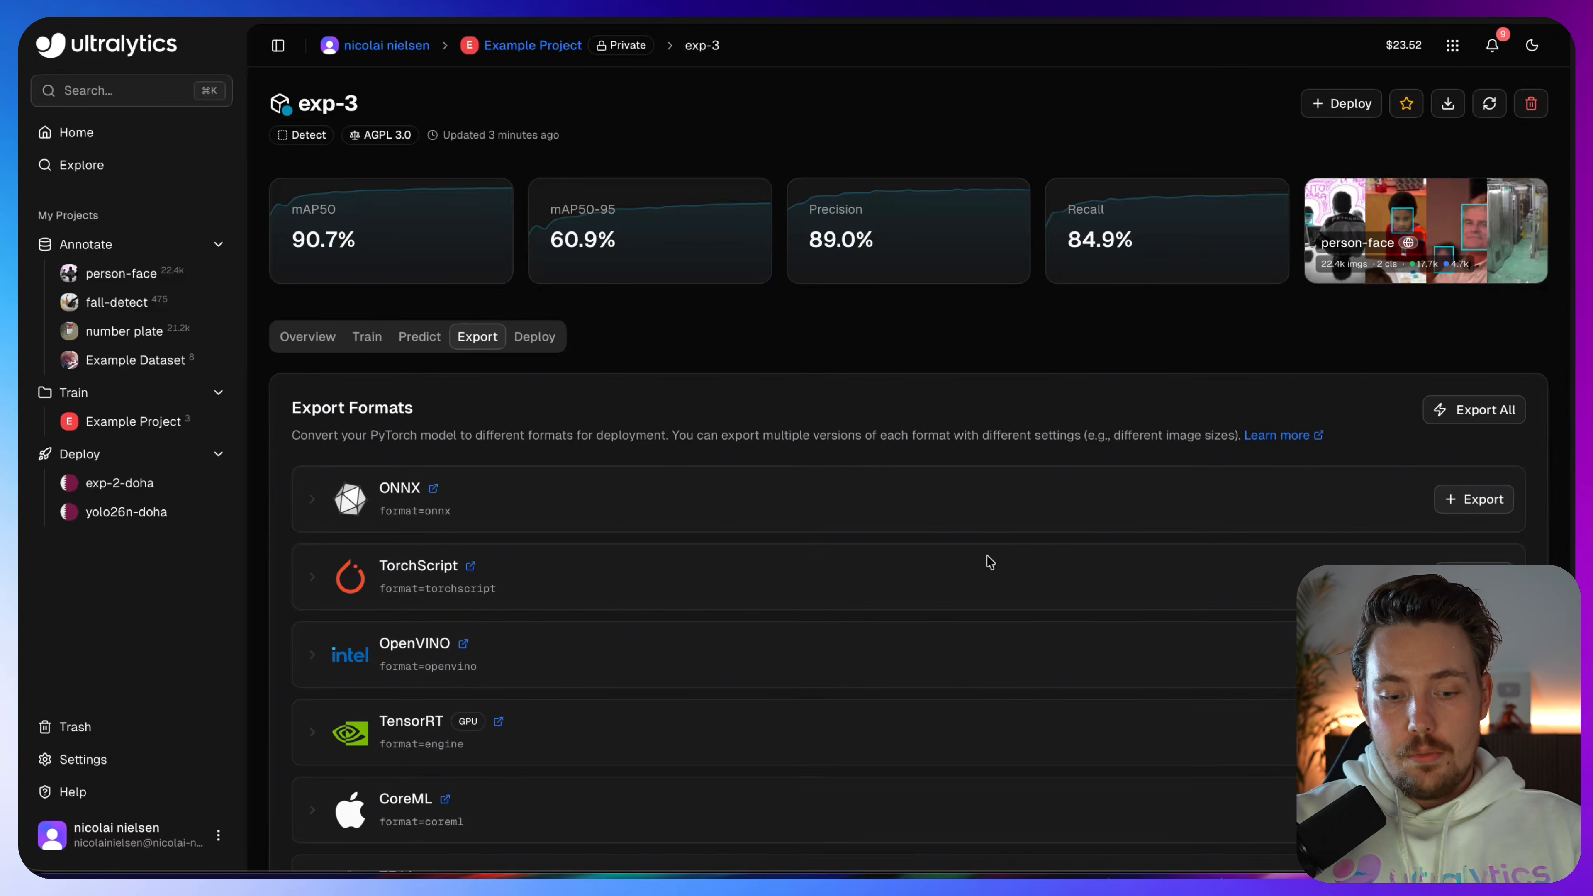
# Step: Switch to Cursor, show the project files and play face-blur-demo-ultralytics-platform-usage.mp4 briefly before pausing it
pyautogui.click(403, 882)
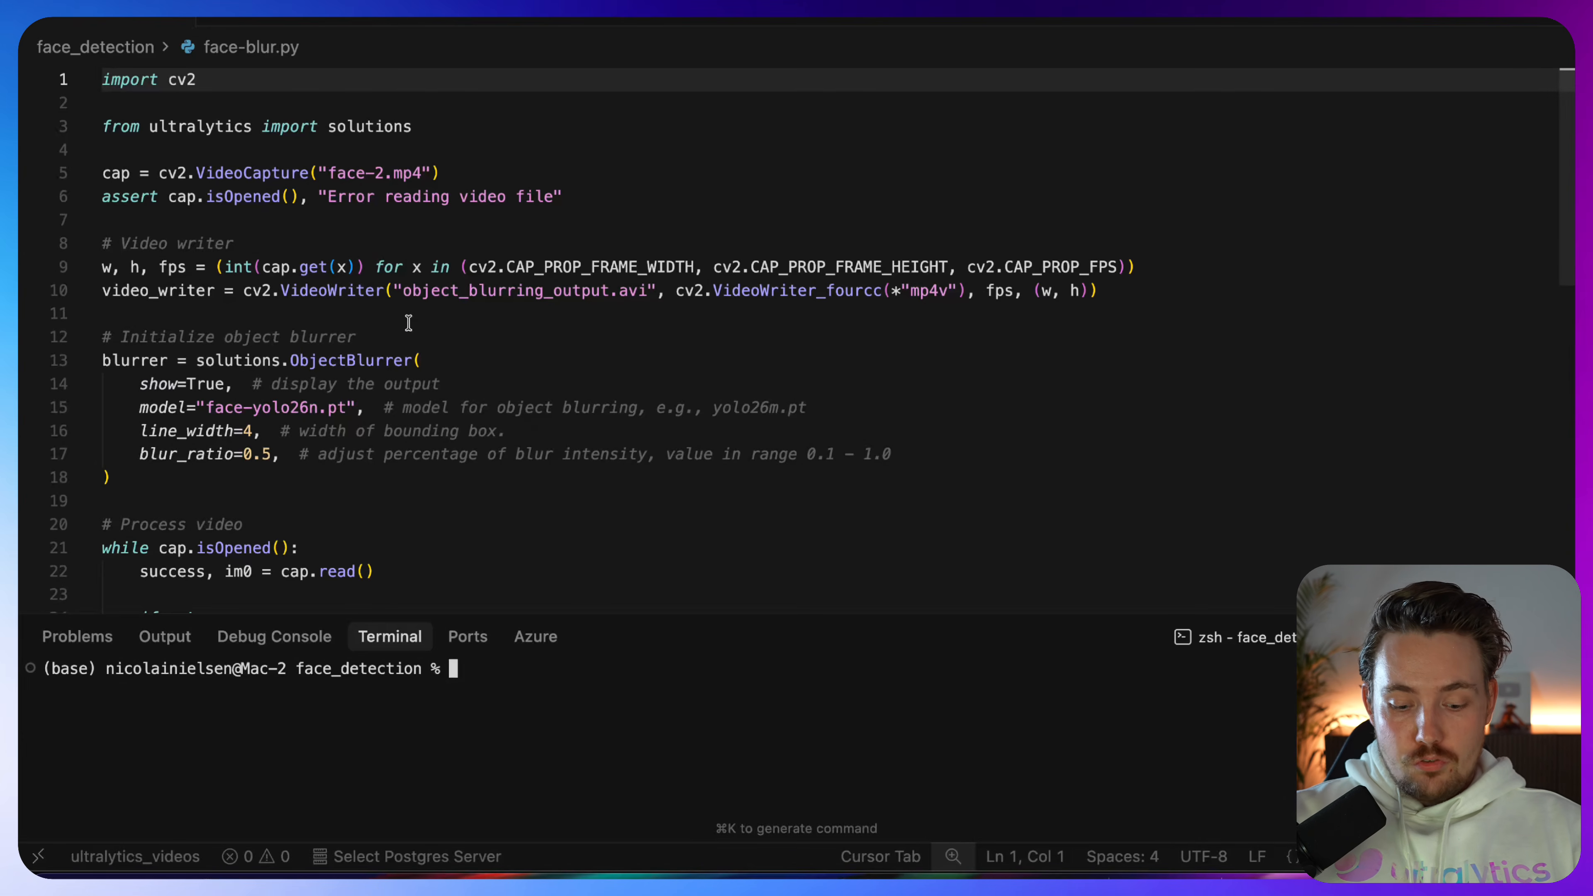
pyautogui.press('super+b')
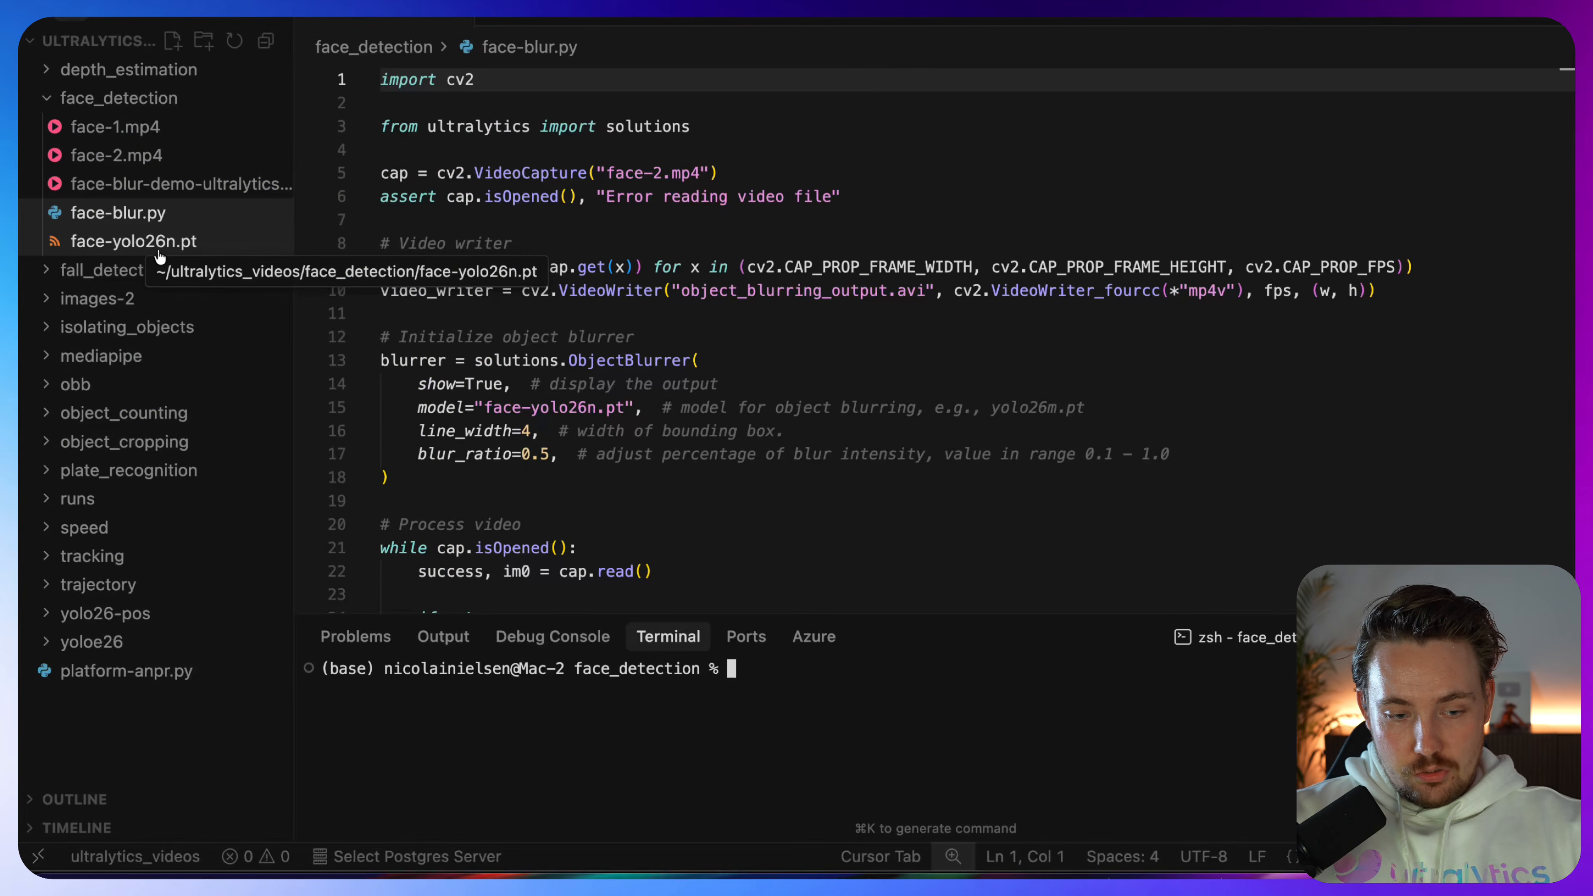
pyautogui.click(153, 195)
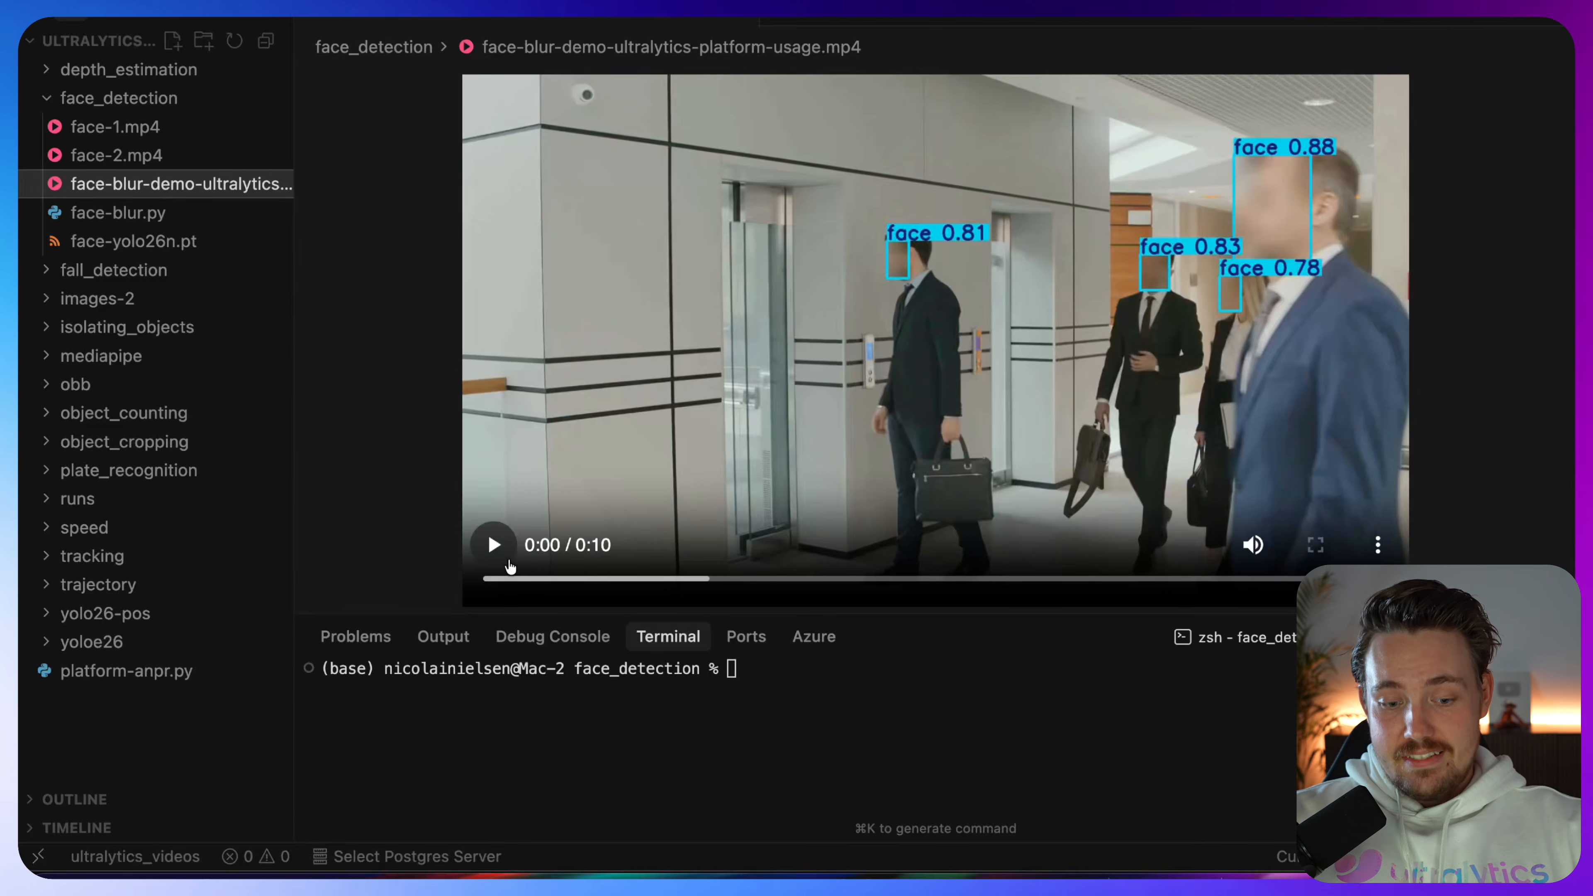
pyautogui.click(495, 546)
pyautogui.click(495, 546)
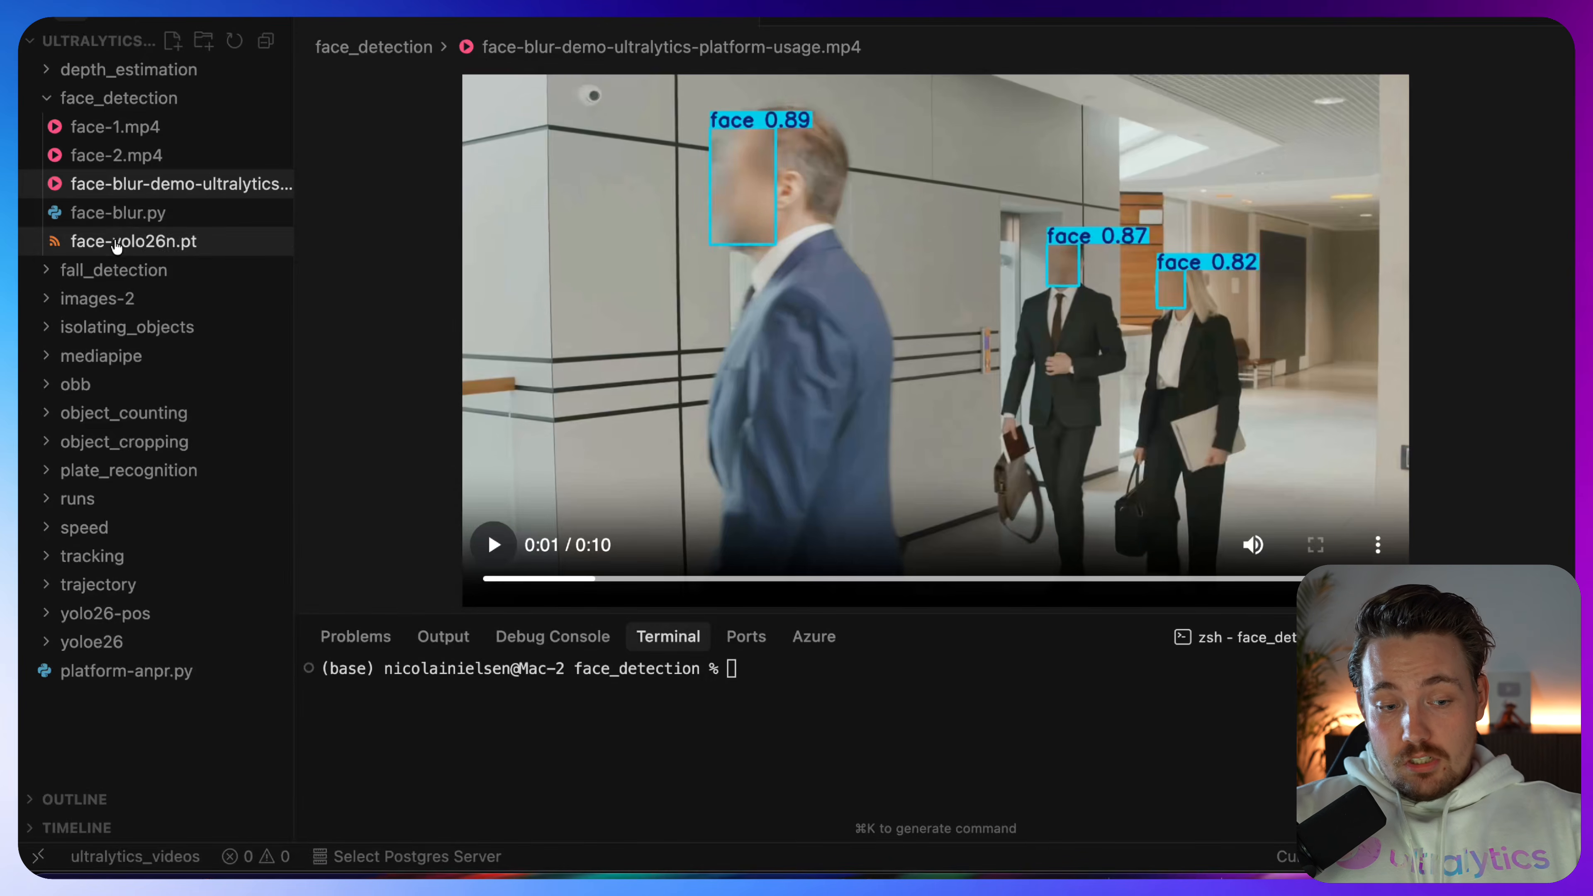
# Step: Open face-blur.py from the face_detection folder, skim the script and hide the file explorer
pyautogui.click(124, 214)
pyautogui.scroll(-2, 623, 285)
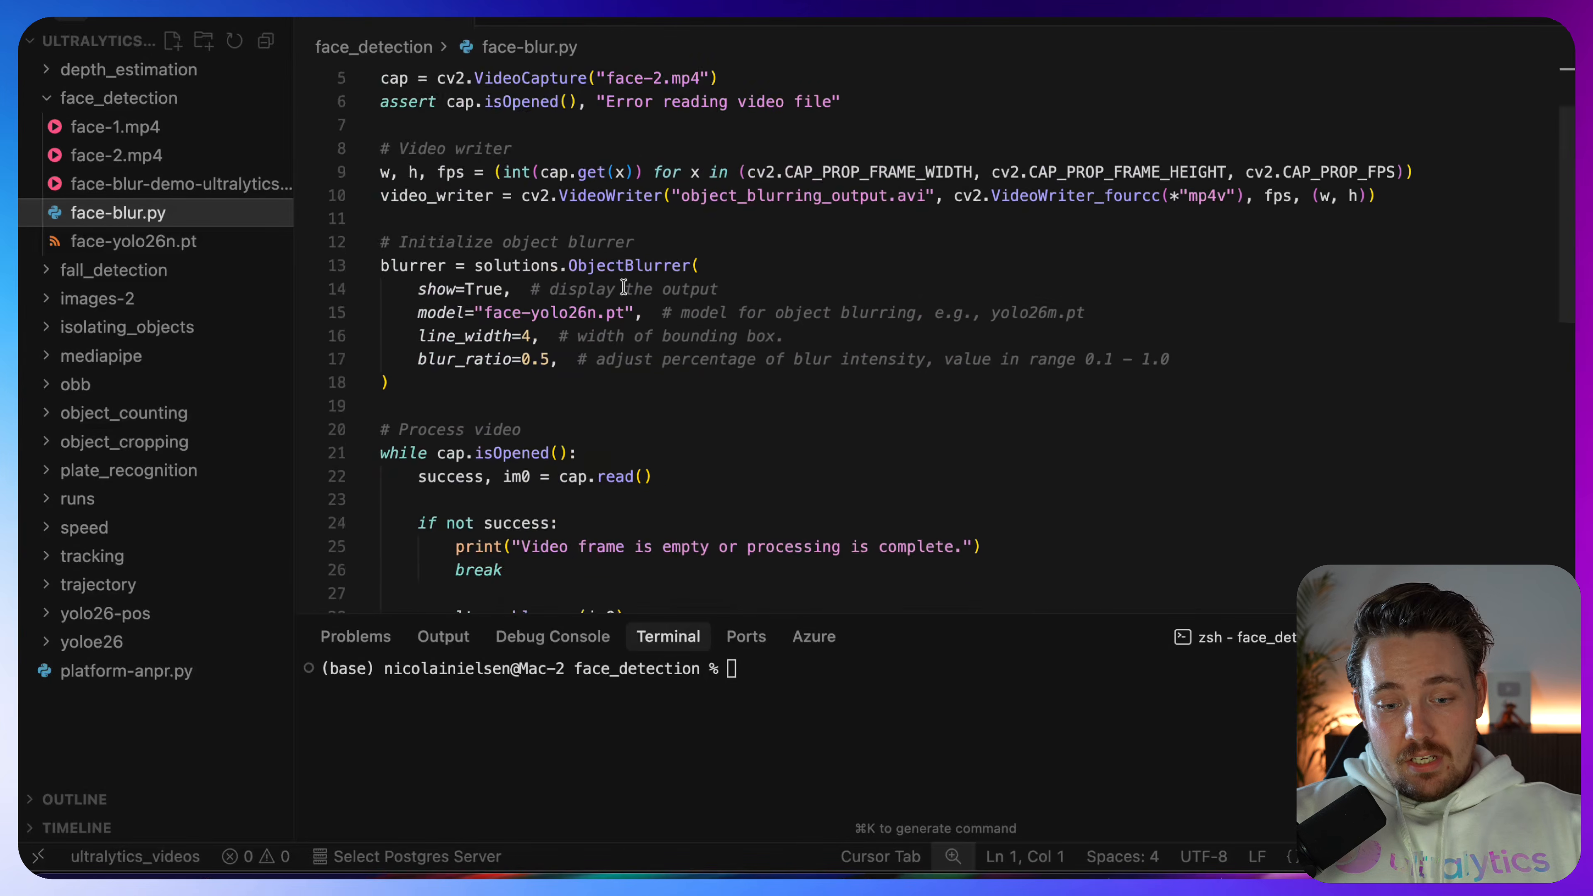
pyautogui.scroll(2, 703, 314)
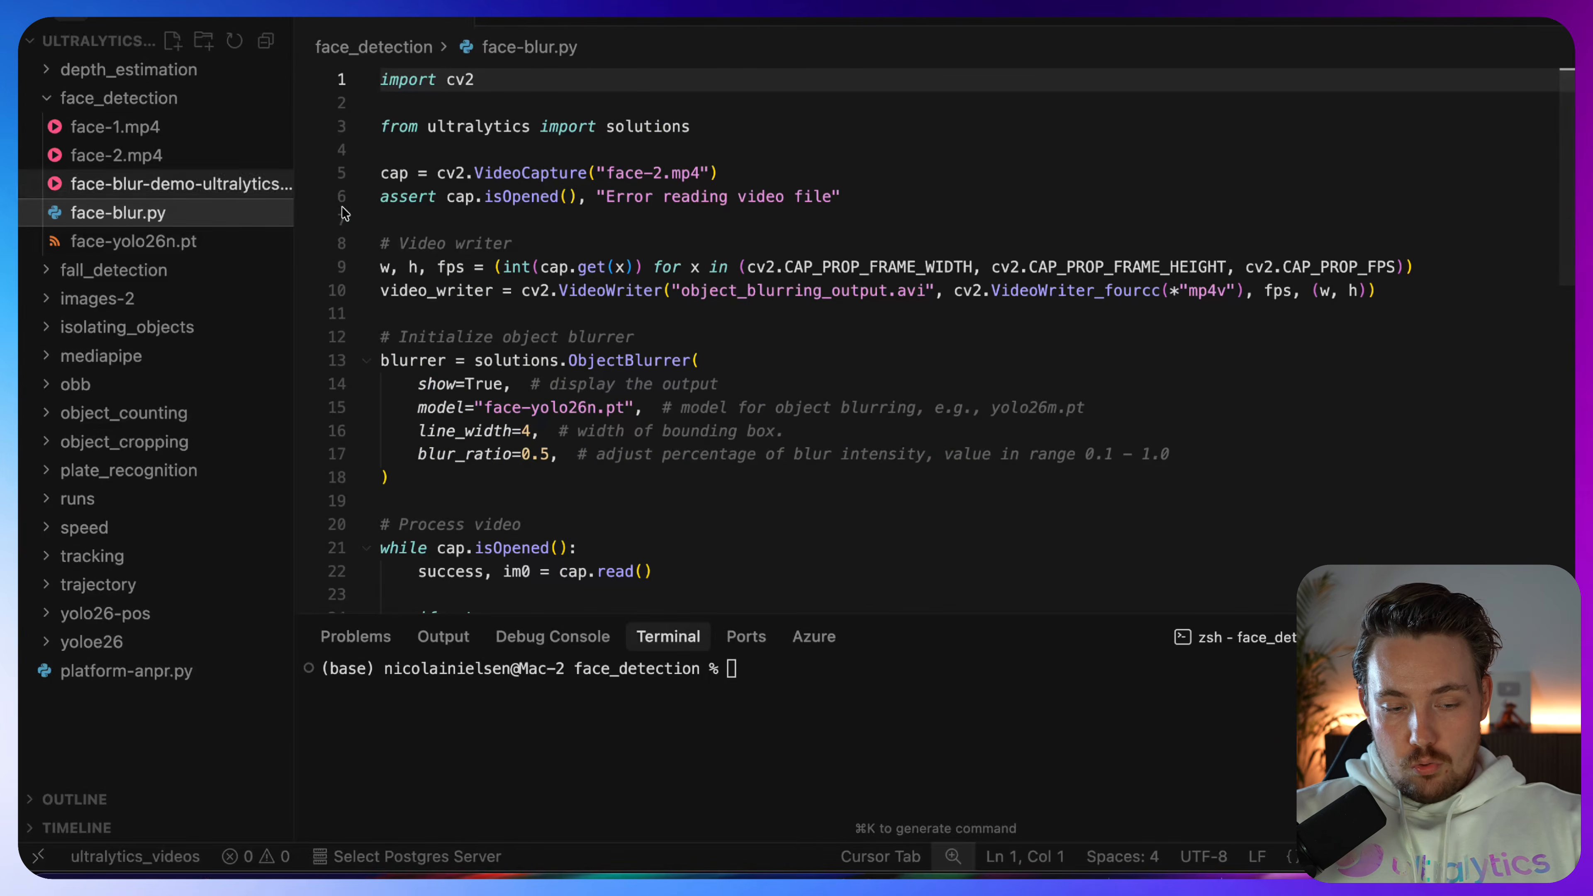
pyautogui.press('super+b')
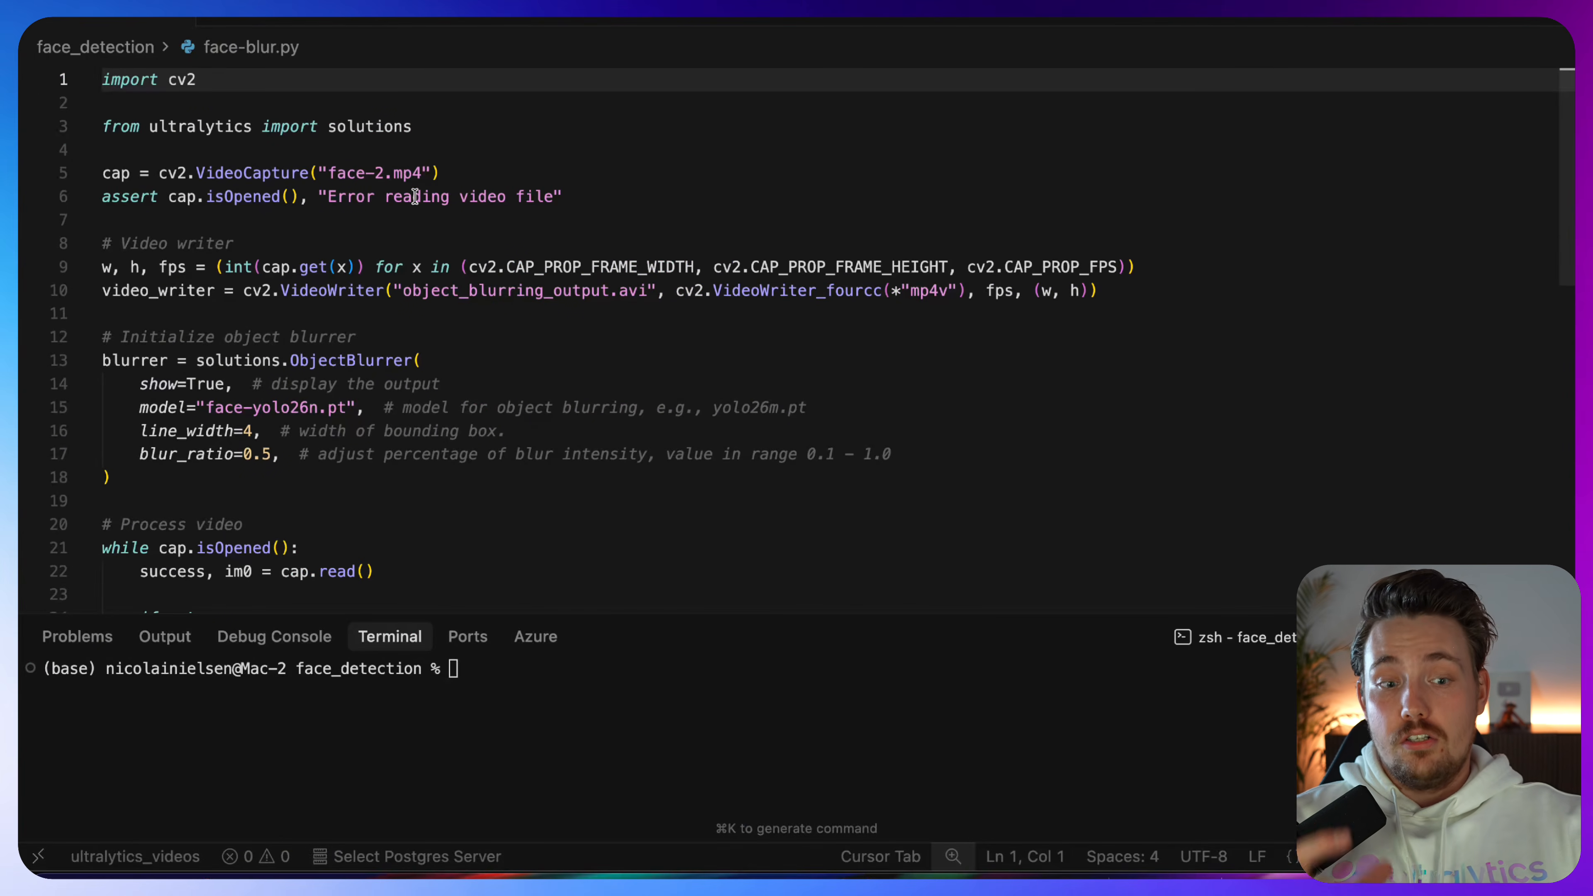
# Step: Examine the ultralytics solutions import, the face-2.mp4 video capture and the video writer lines in face-blur.py
pyautogui.moveTo(445, 130); pyautogui.dragTo(104, 103)
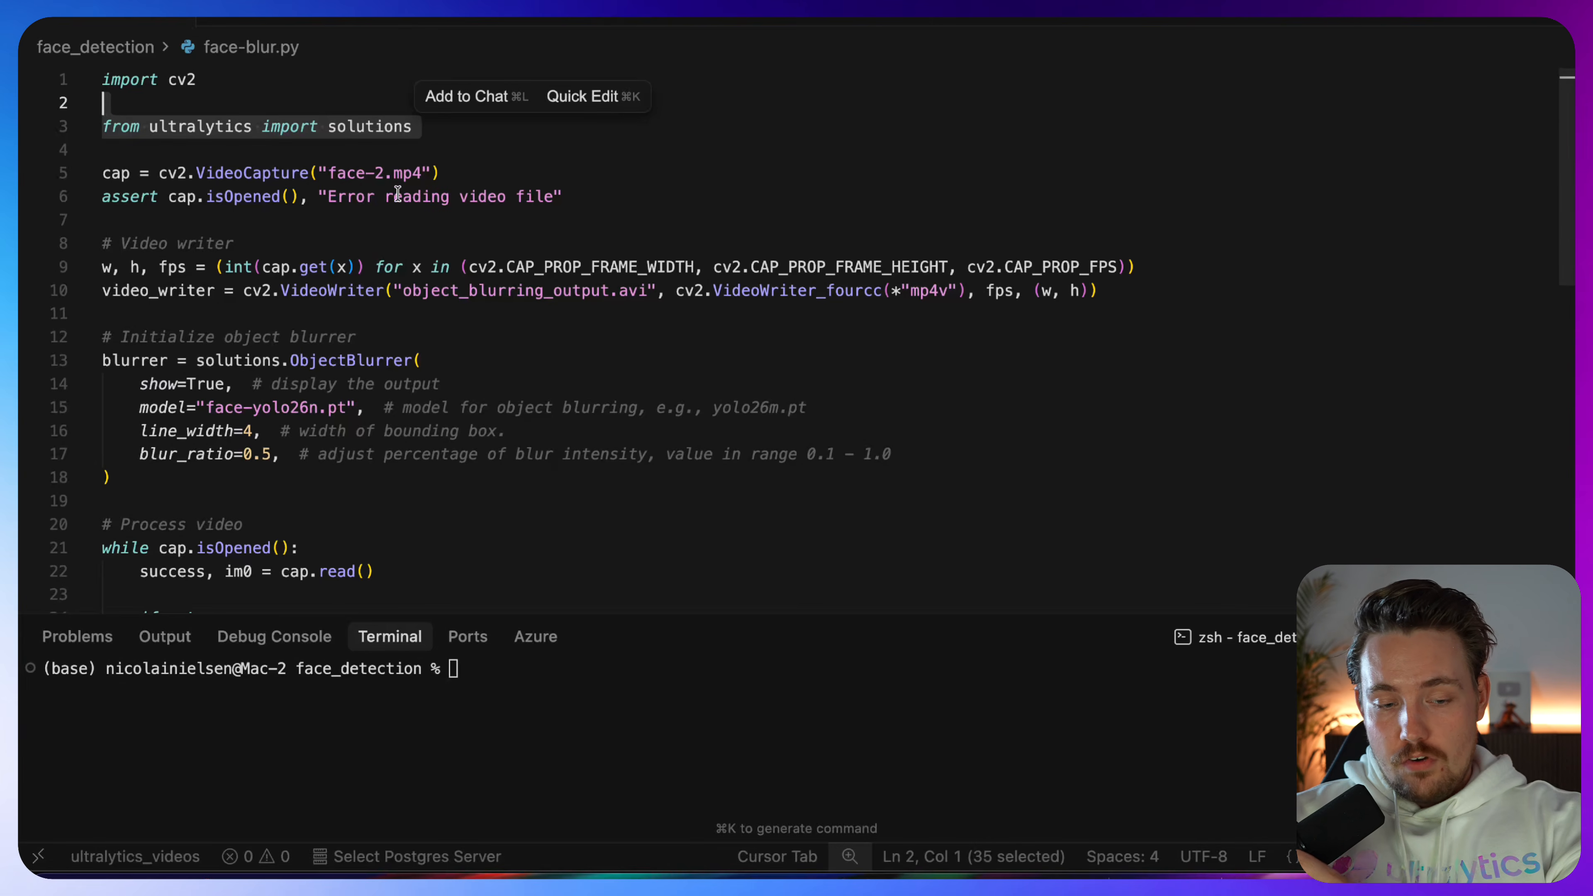
pyautogui.moveTo(130, 173); pyautogui.dragTo(638, 193)
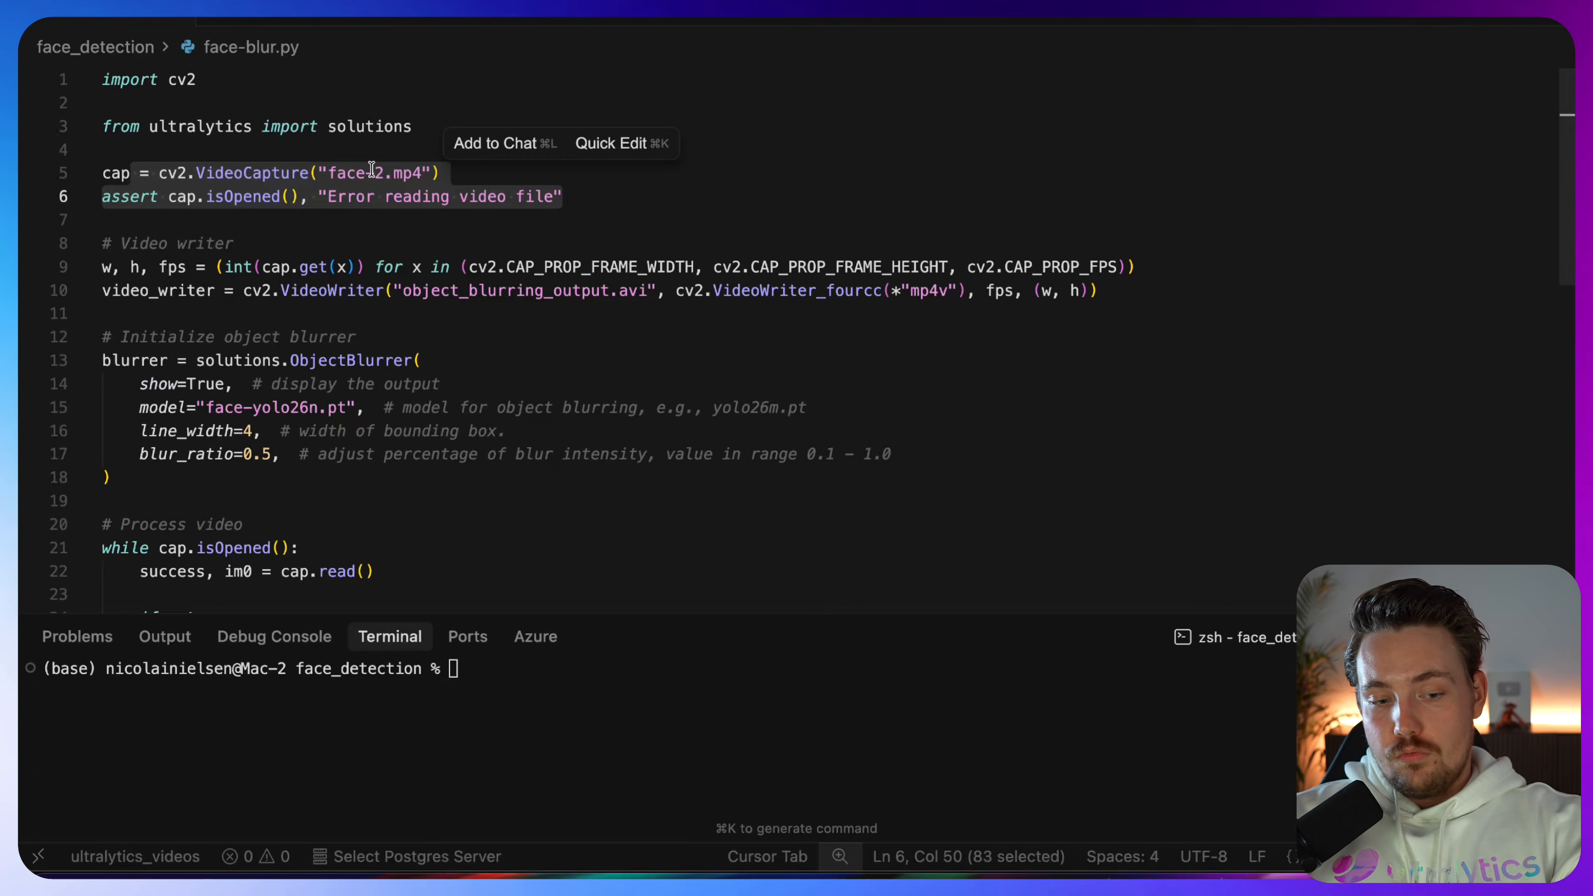
pyautogui.click(385, 170)
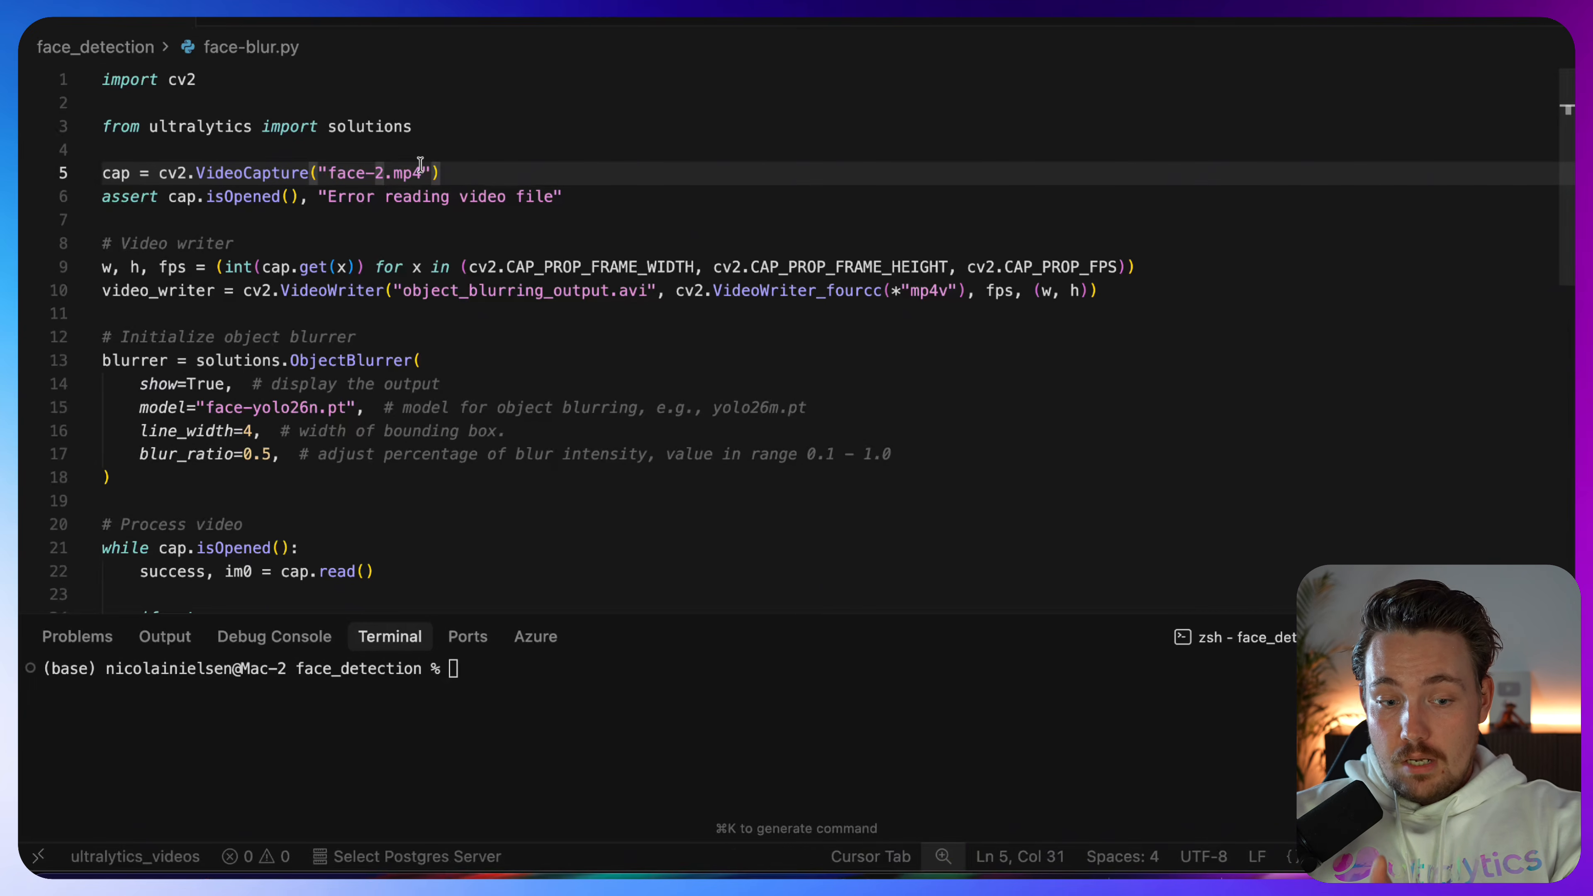
pyautogui.moveTo(432, 172); pyautogui.dragTo(319, 173)
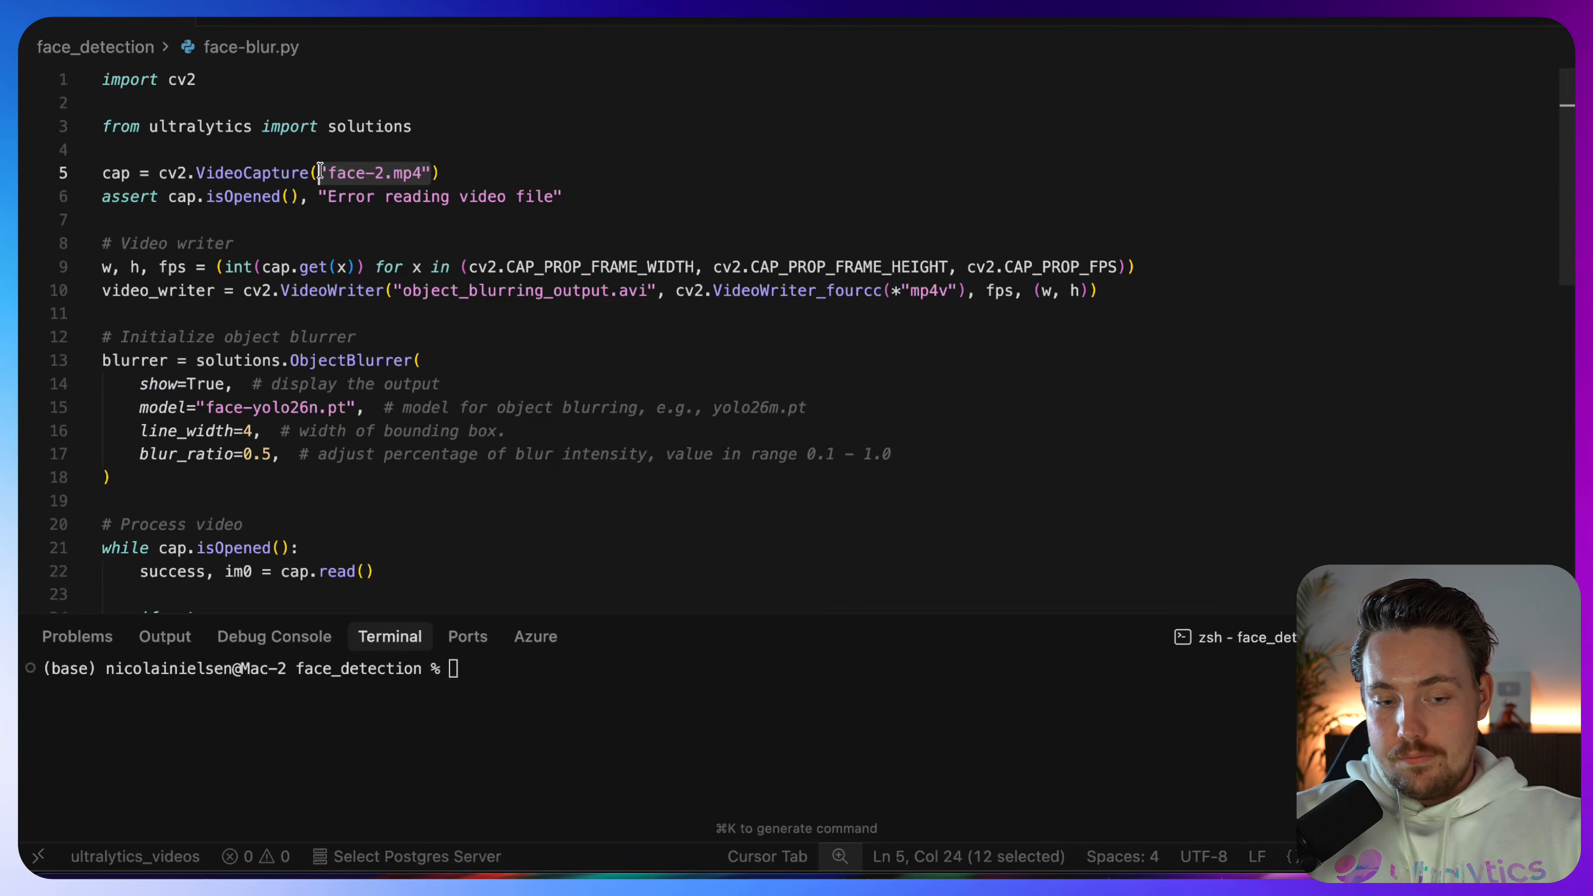
pyautogui.click(581, 268)
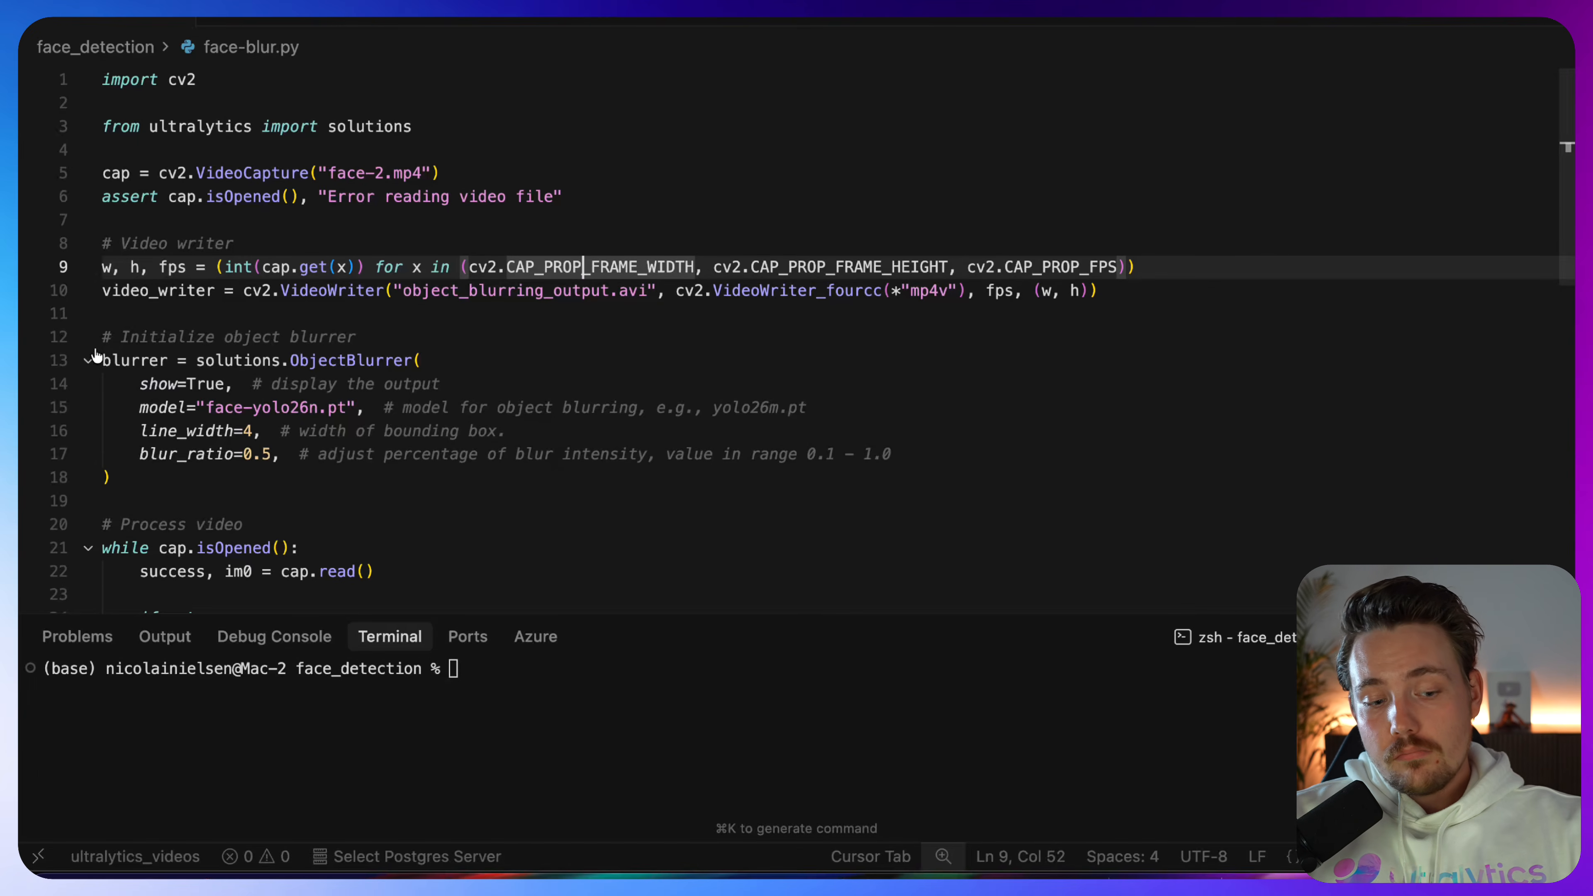
# Step: Examine the ObjectBlurrer setup in face-blur.py, covering its show, model, line_width and blur_ratio arguments
pyautogui.doubleClick(332, 361)
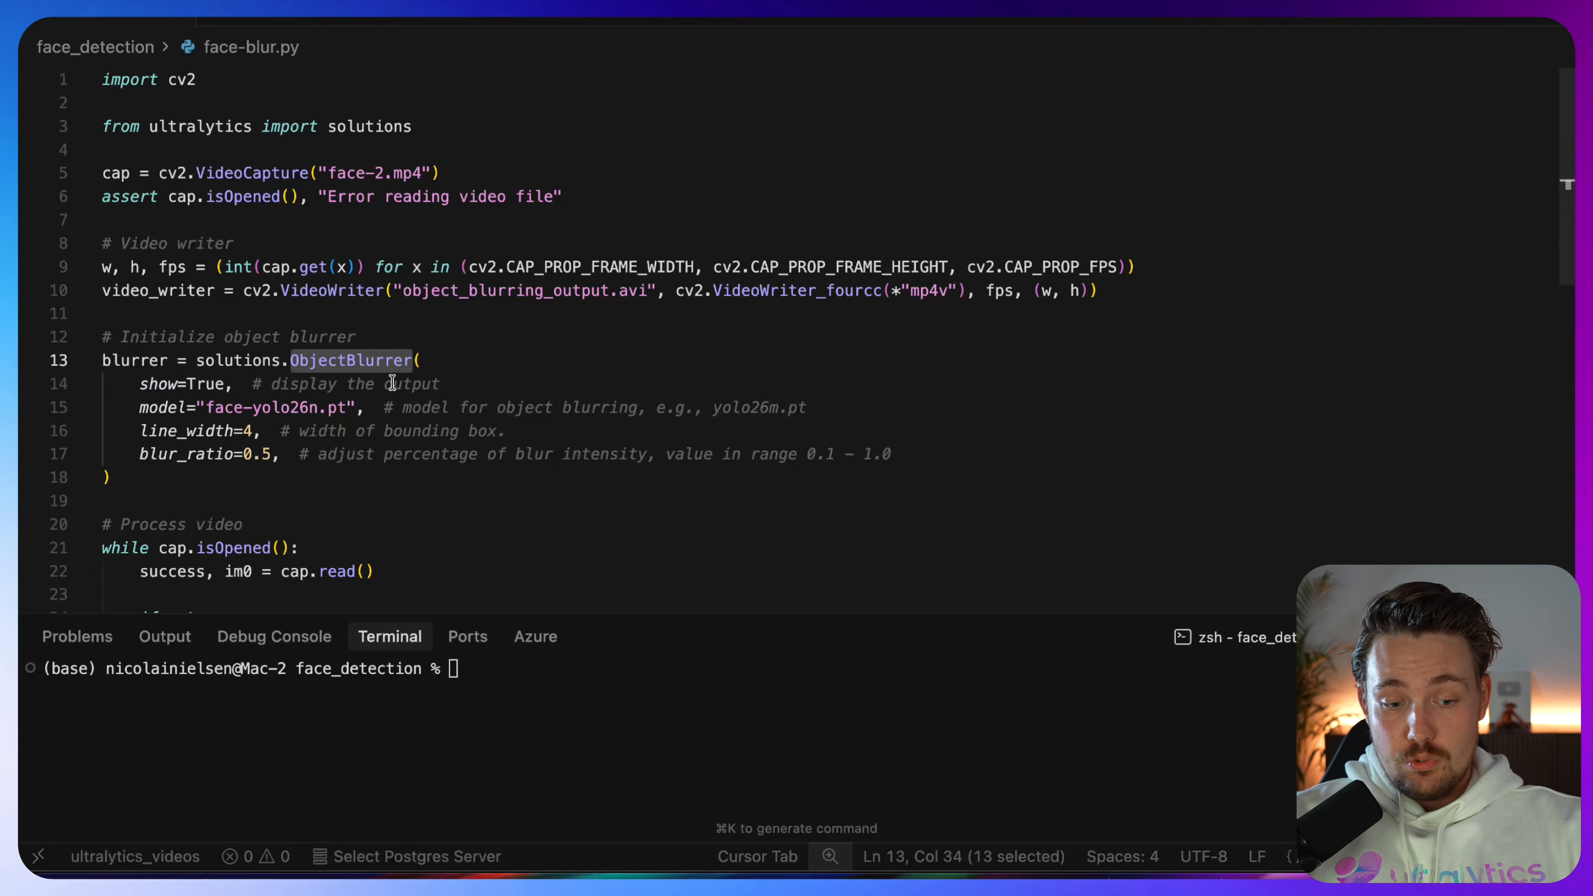
pyautogui.moveTo(142, 384); pyautogui.dragTo(495, 389)
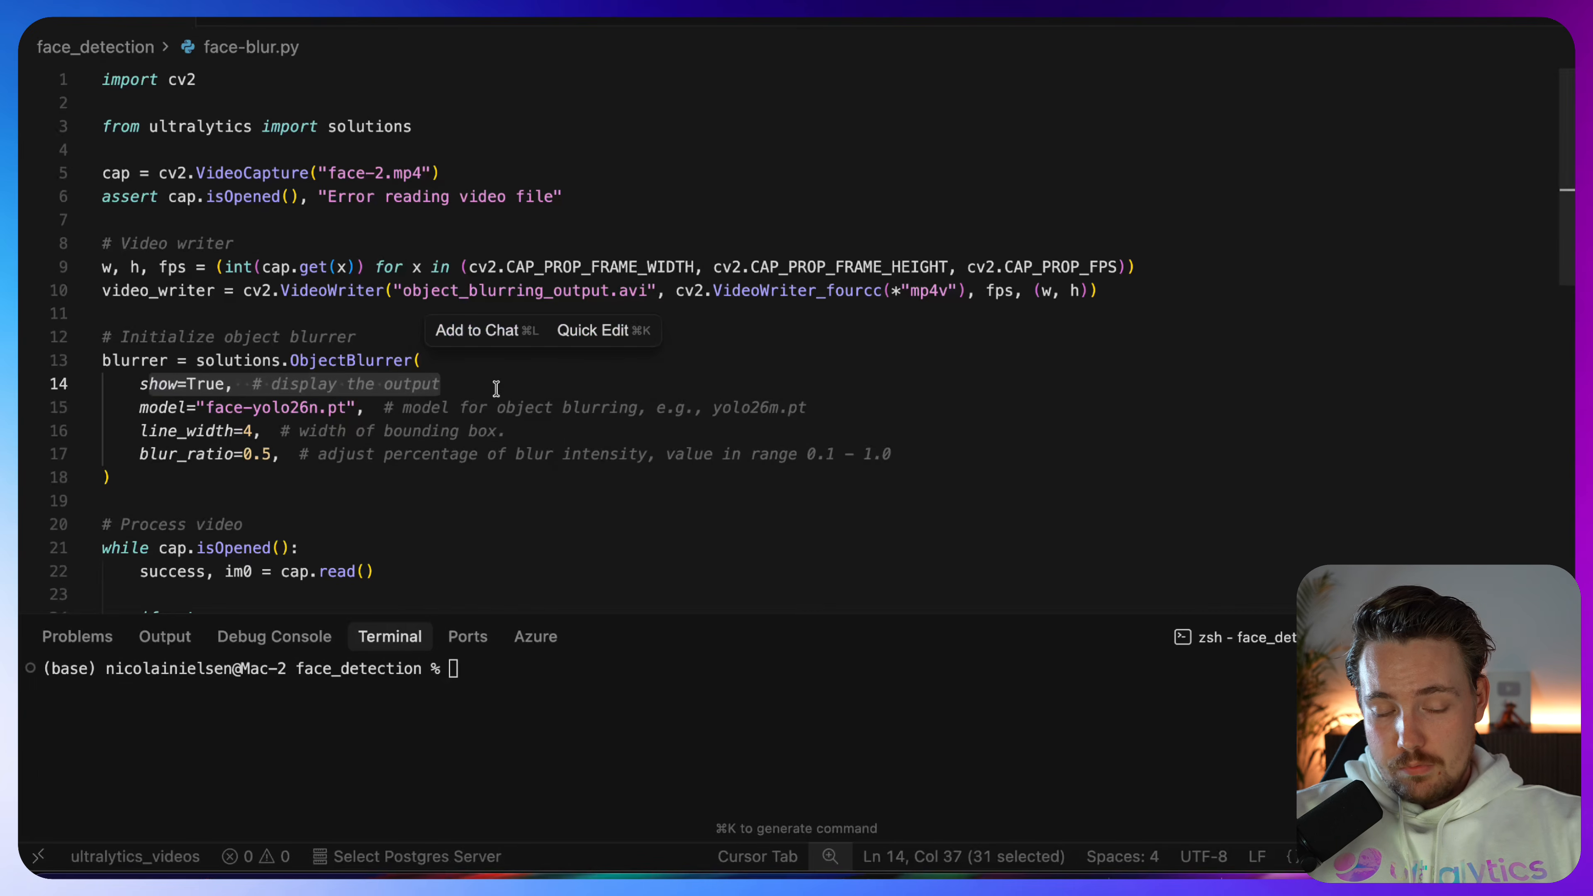
pyautogui.moveTo(139, 407); pyautogui.dragTo(347, 405)
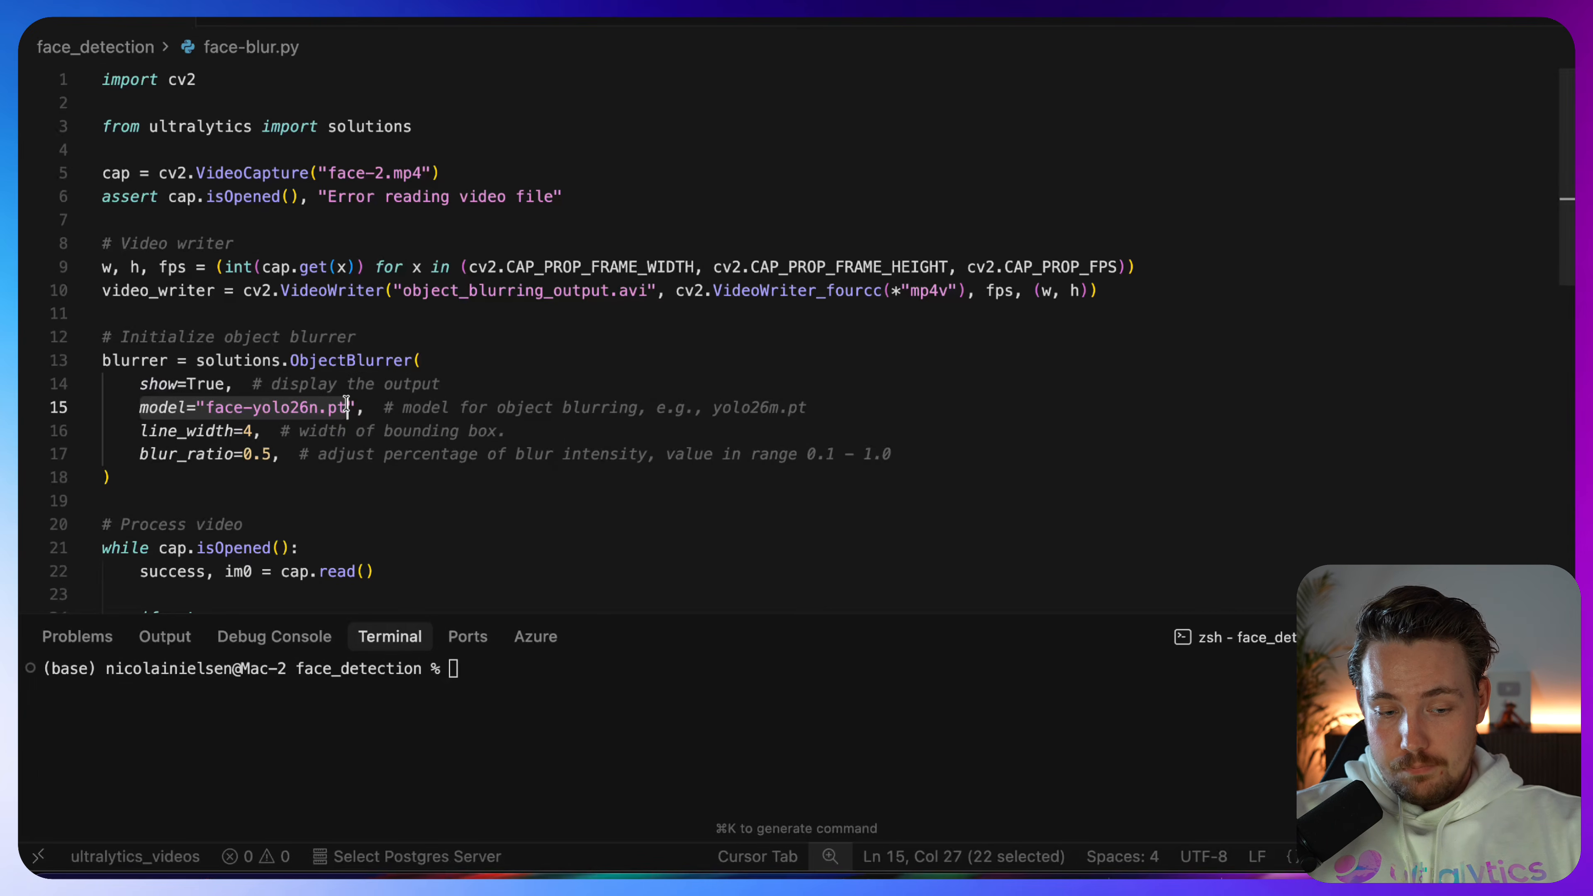
pyautogui.moveTo(139, 431); pyautogui.dragTo(280, 451)
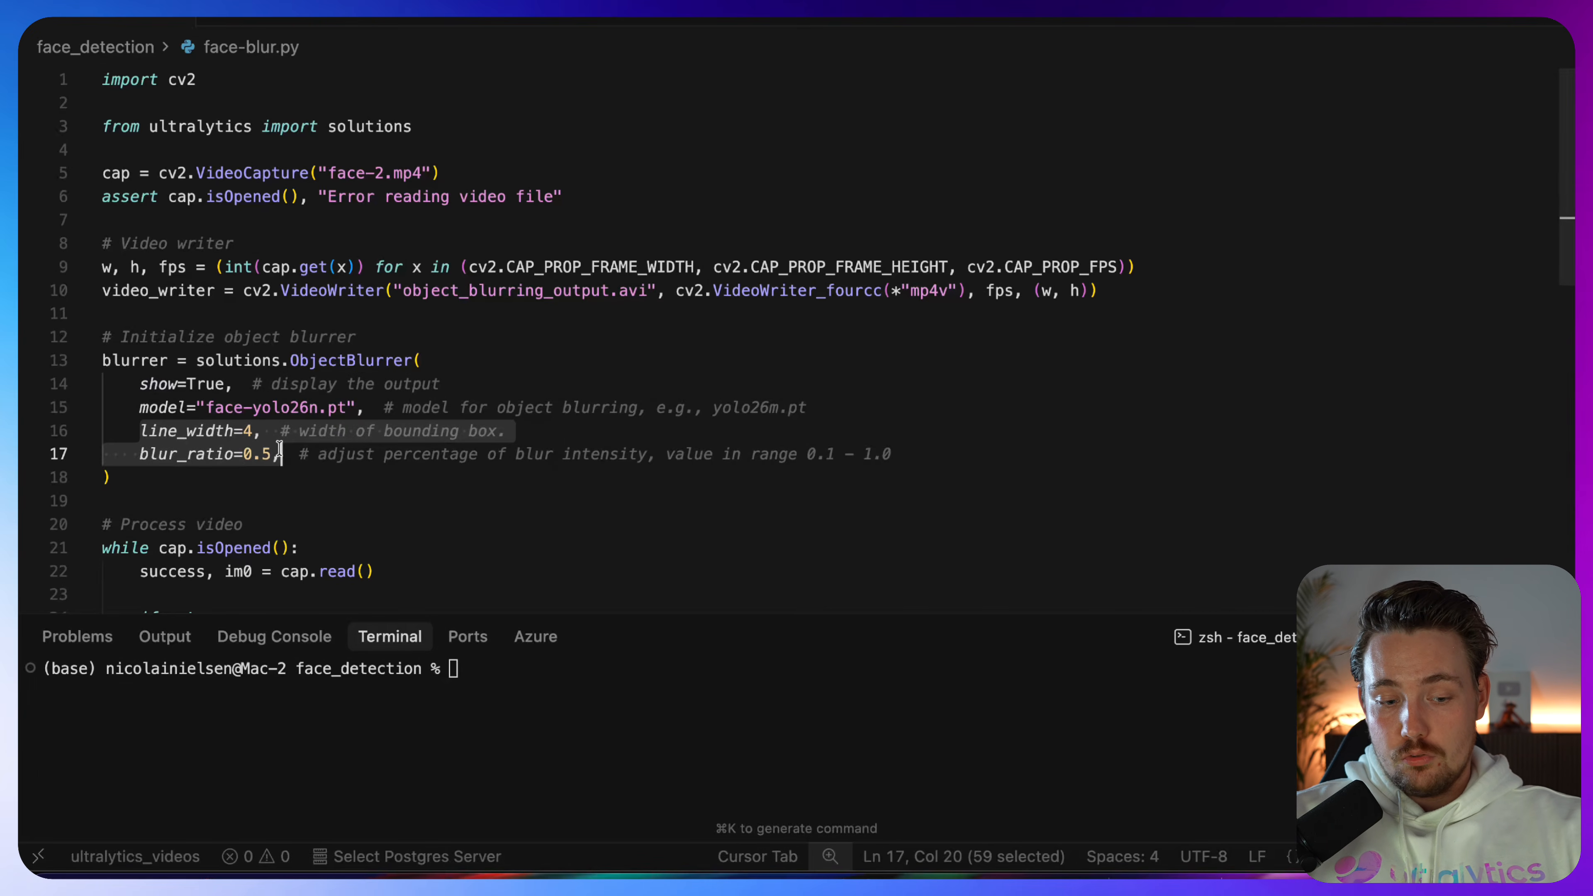
pyautogui.click(280, 450)
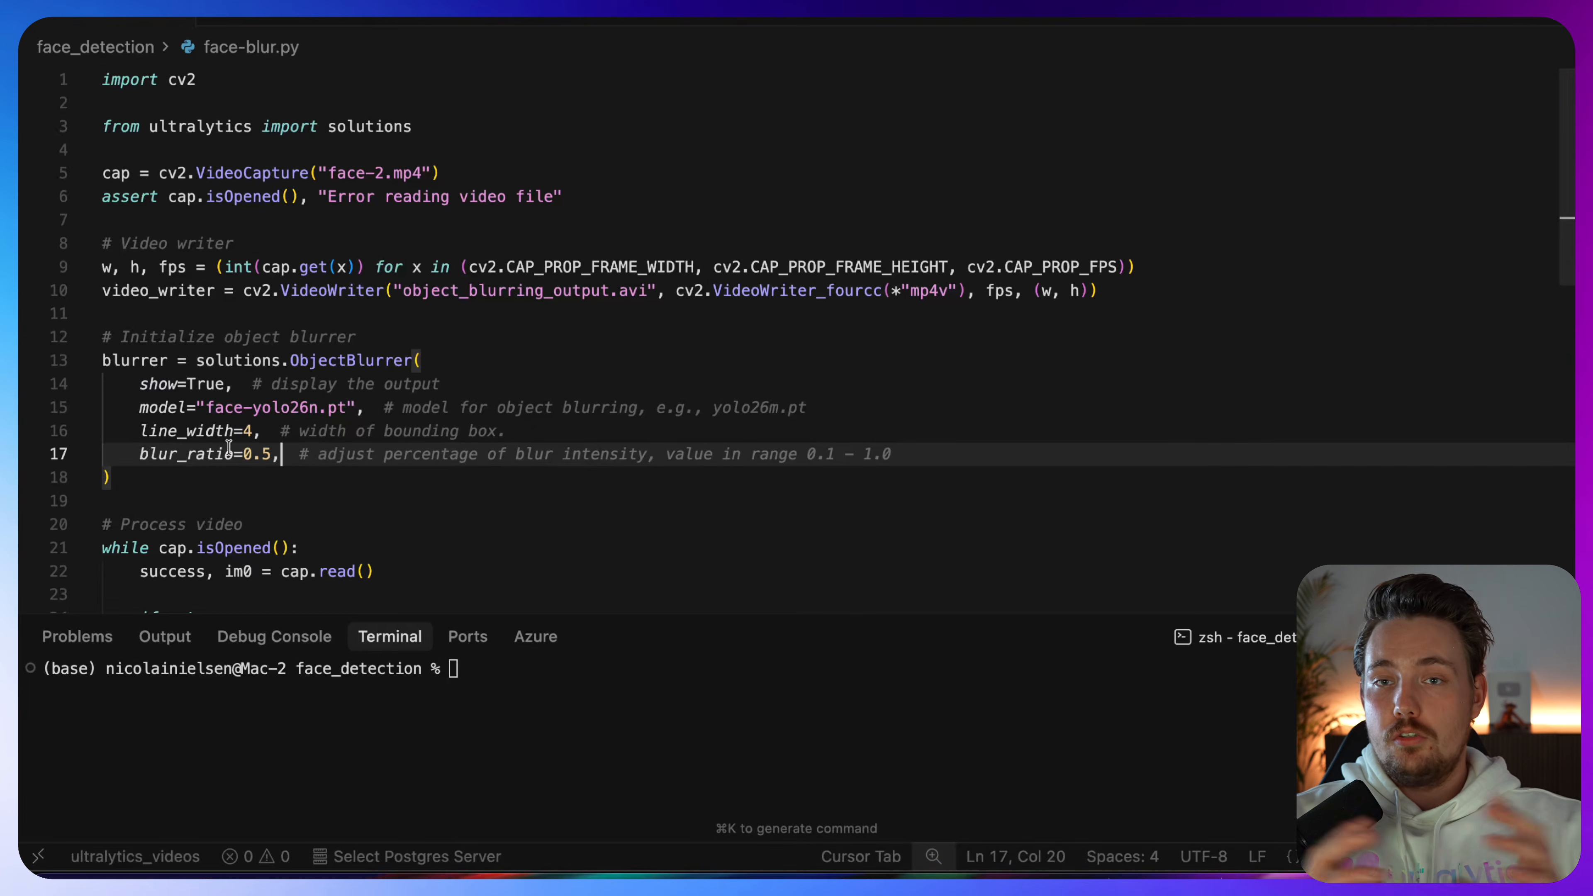
pyautogui.click(272, 452)
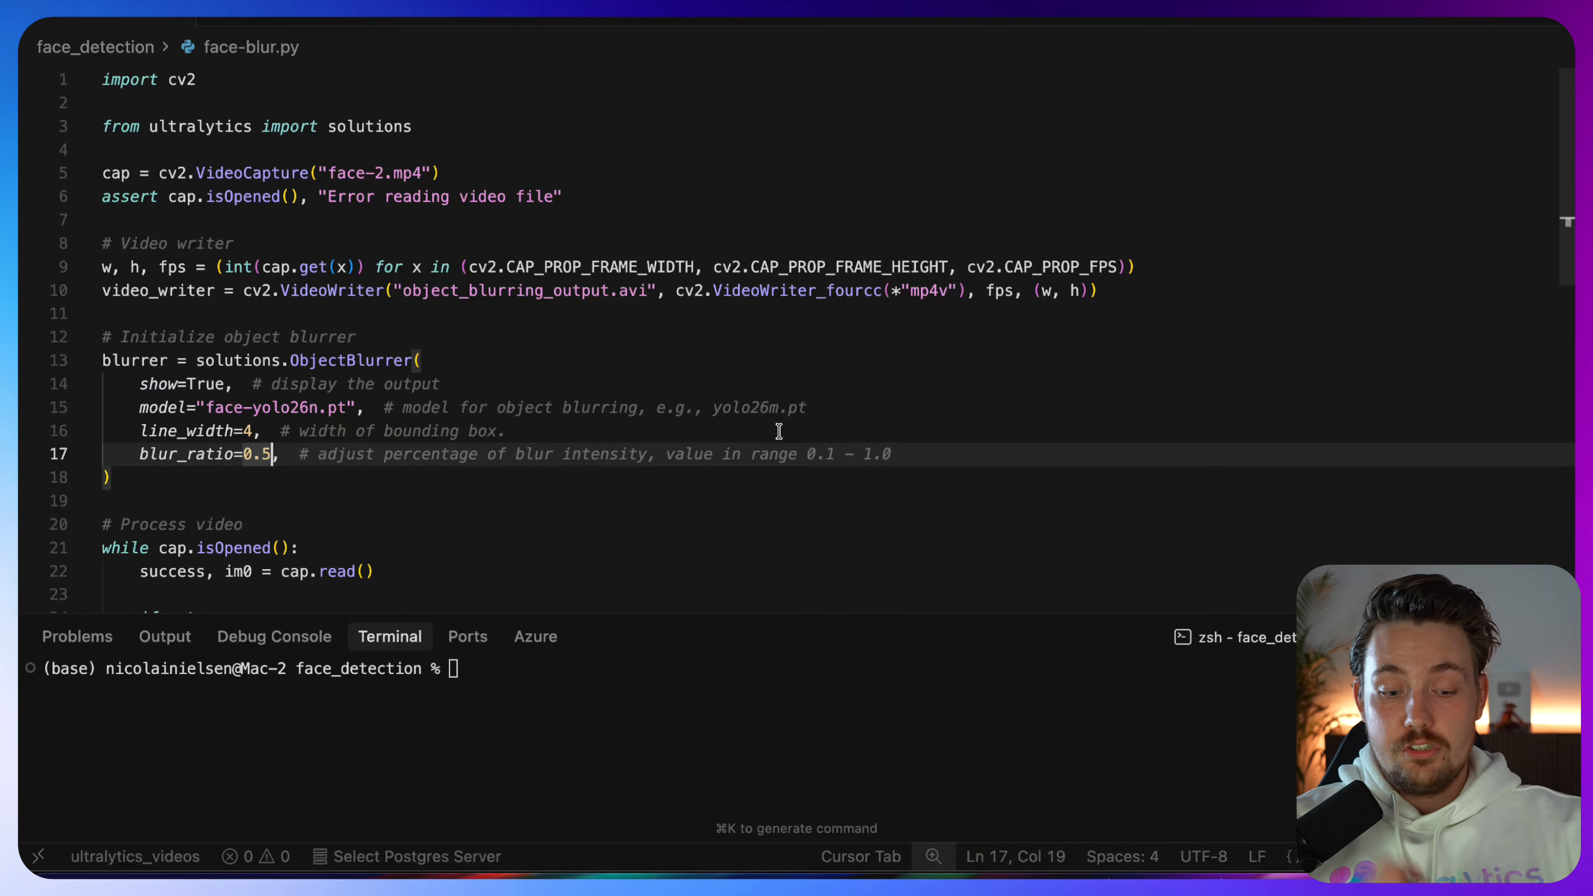
# Step: Examine the video processing loop in face-blur.py, from reading frames to the blurrer results and their output
pyautogui.scroll(-4, 621, 527)
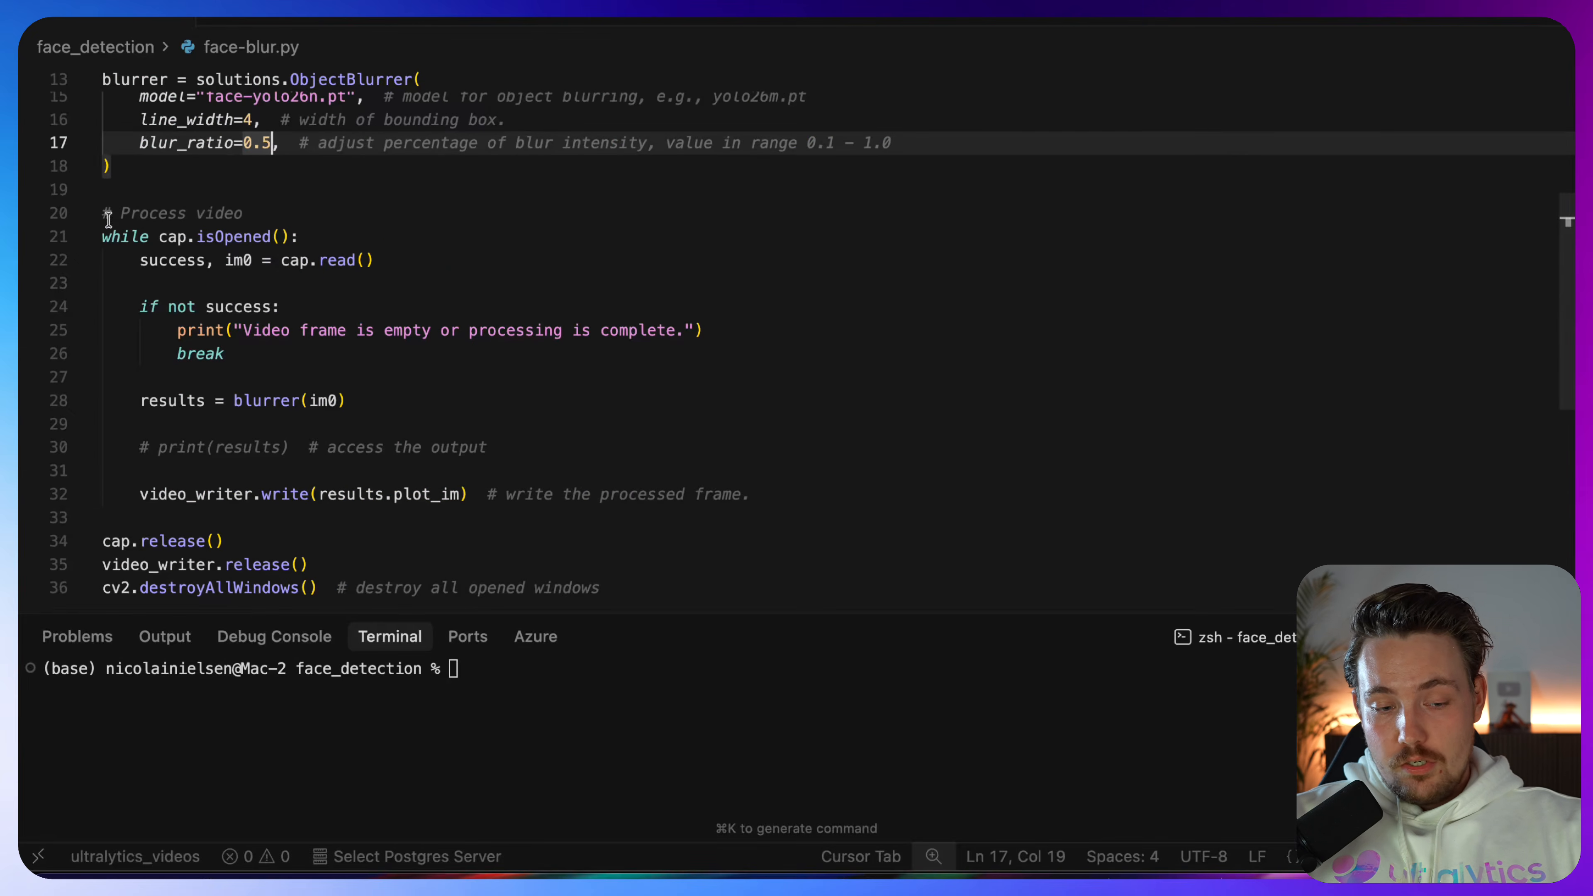
pyautogui.scroll(-1, 244, 383)
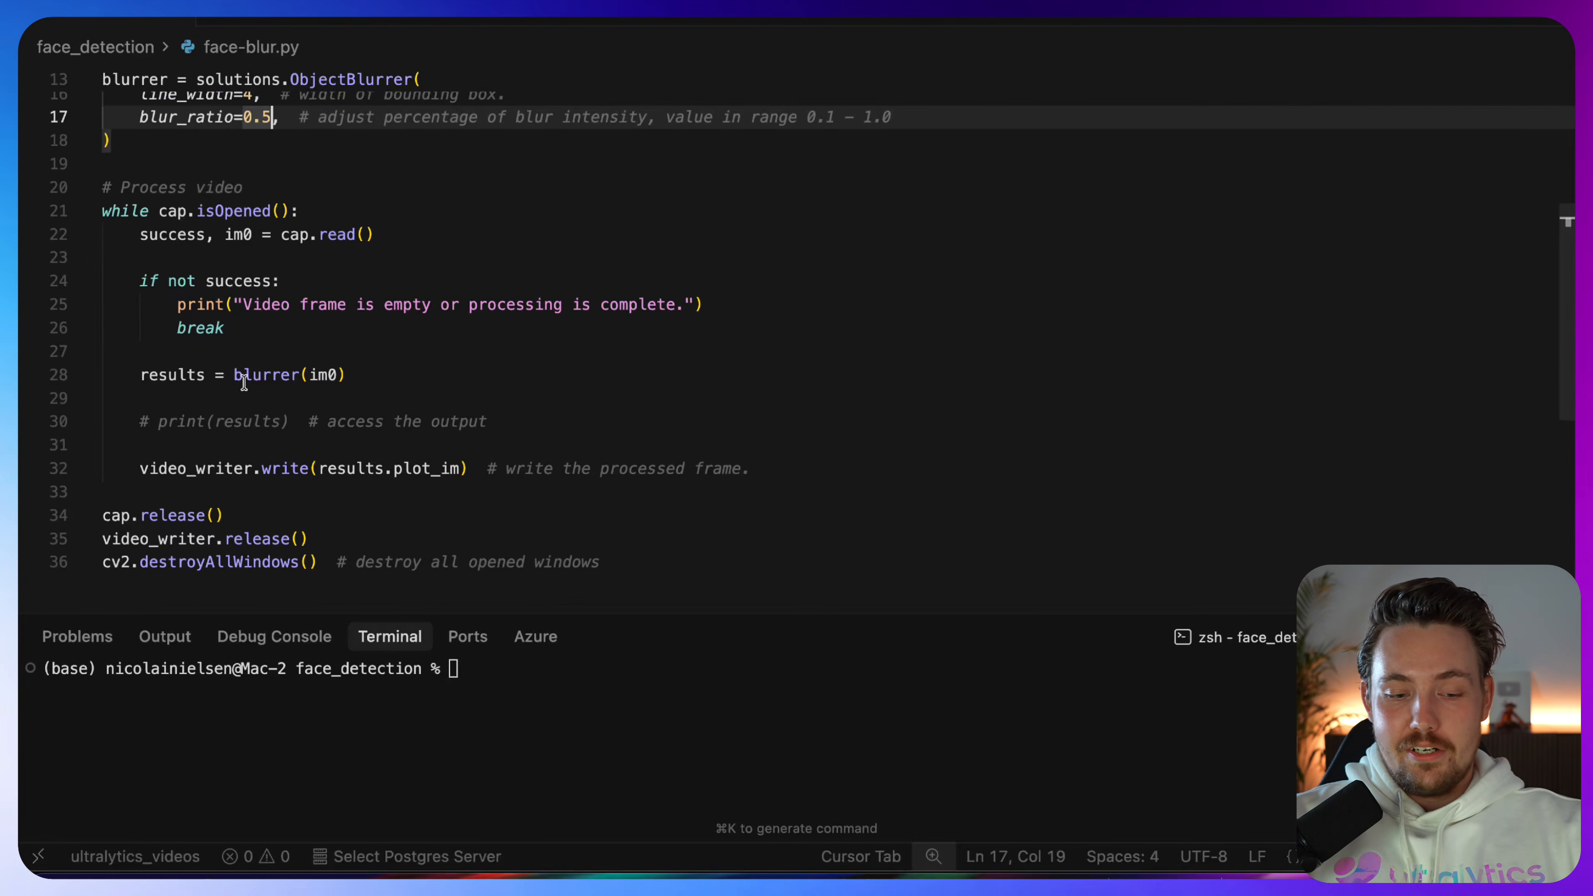
pyautogui.moveTo(130, 234); pyautogui.dragTo(426, 230)
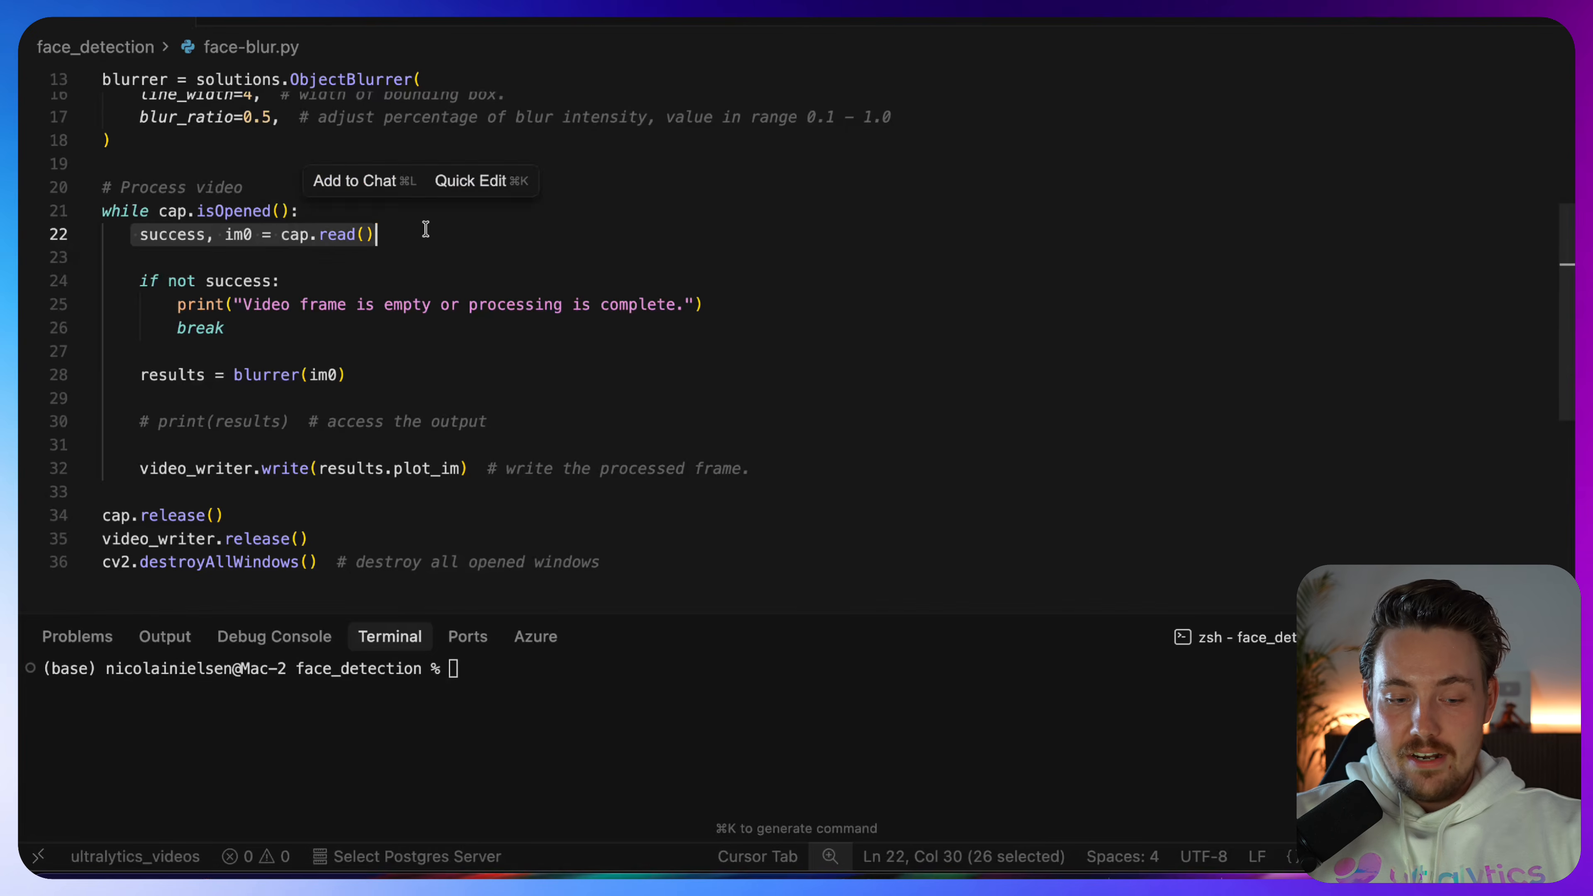
pyautogui.moveTo(121, 375); pyautogui.dragTo(387, 368)
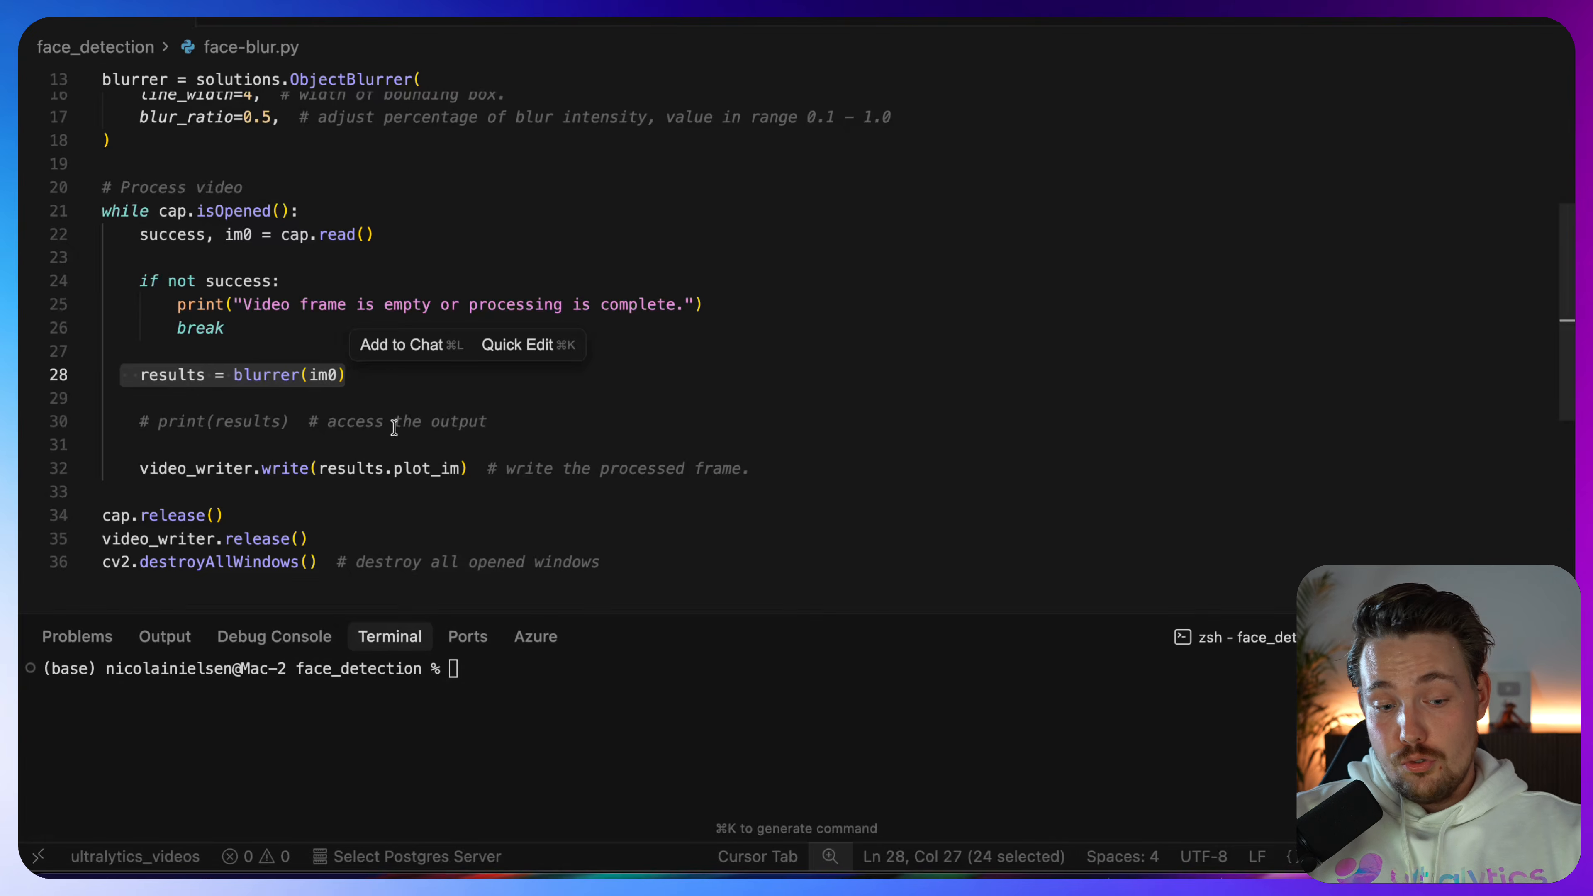
pyautogui.moveTo(490, 421); pyautogui.dragTo(97, 380)
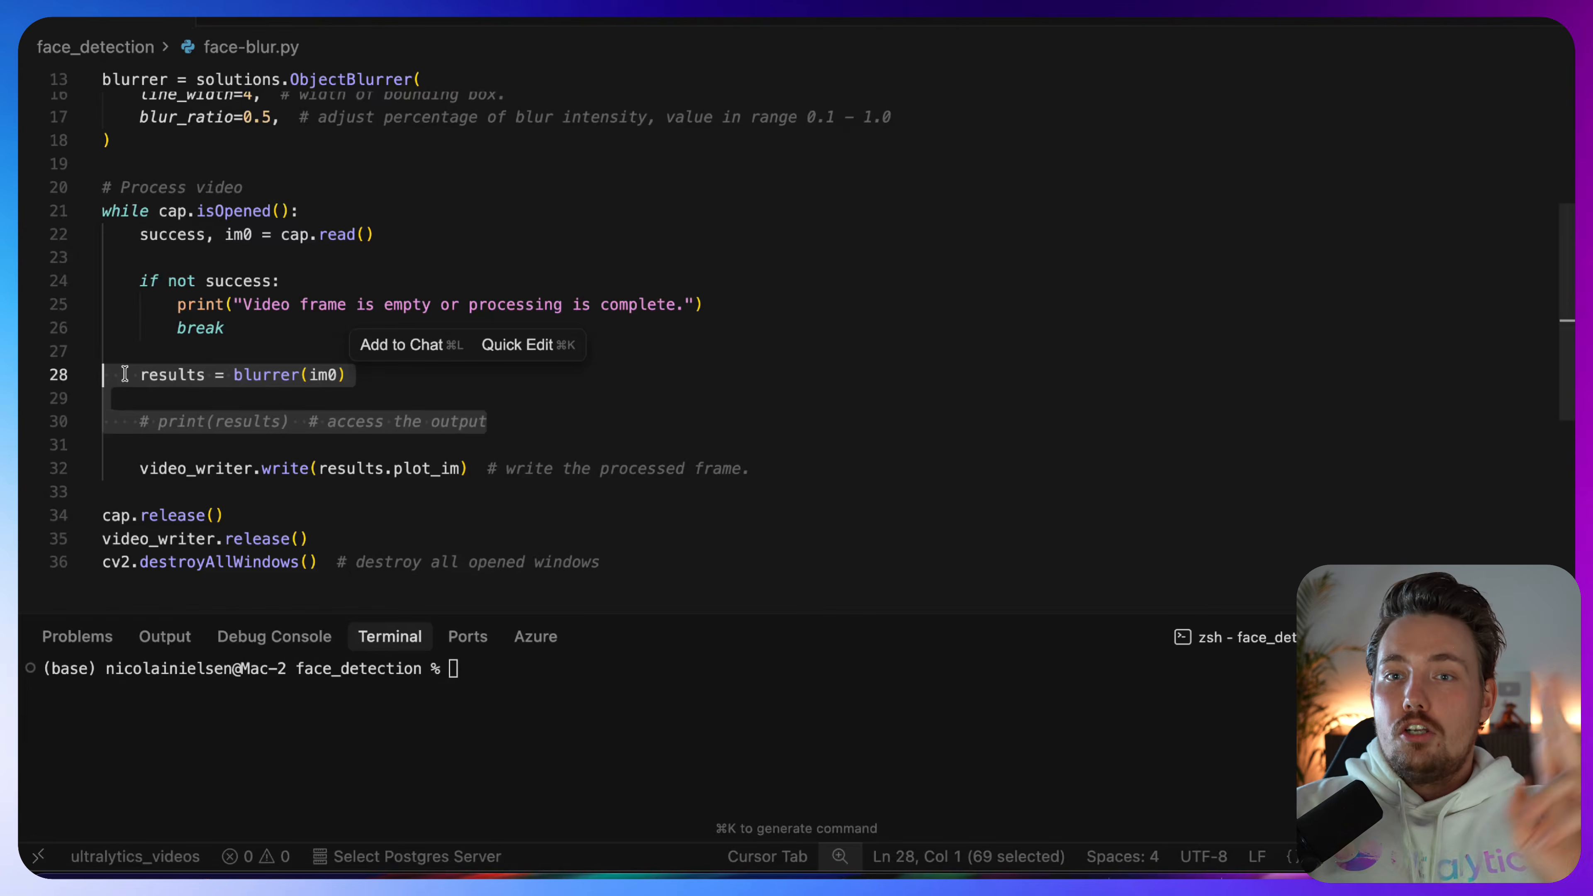
pyautogui.doubleClick(188, 373)
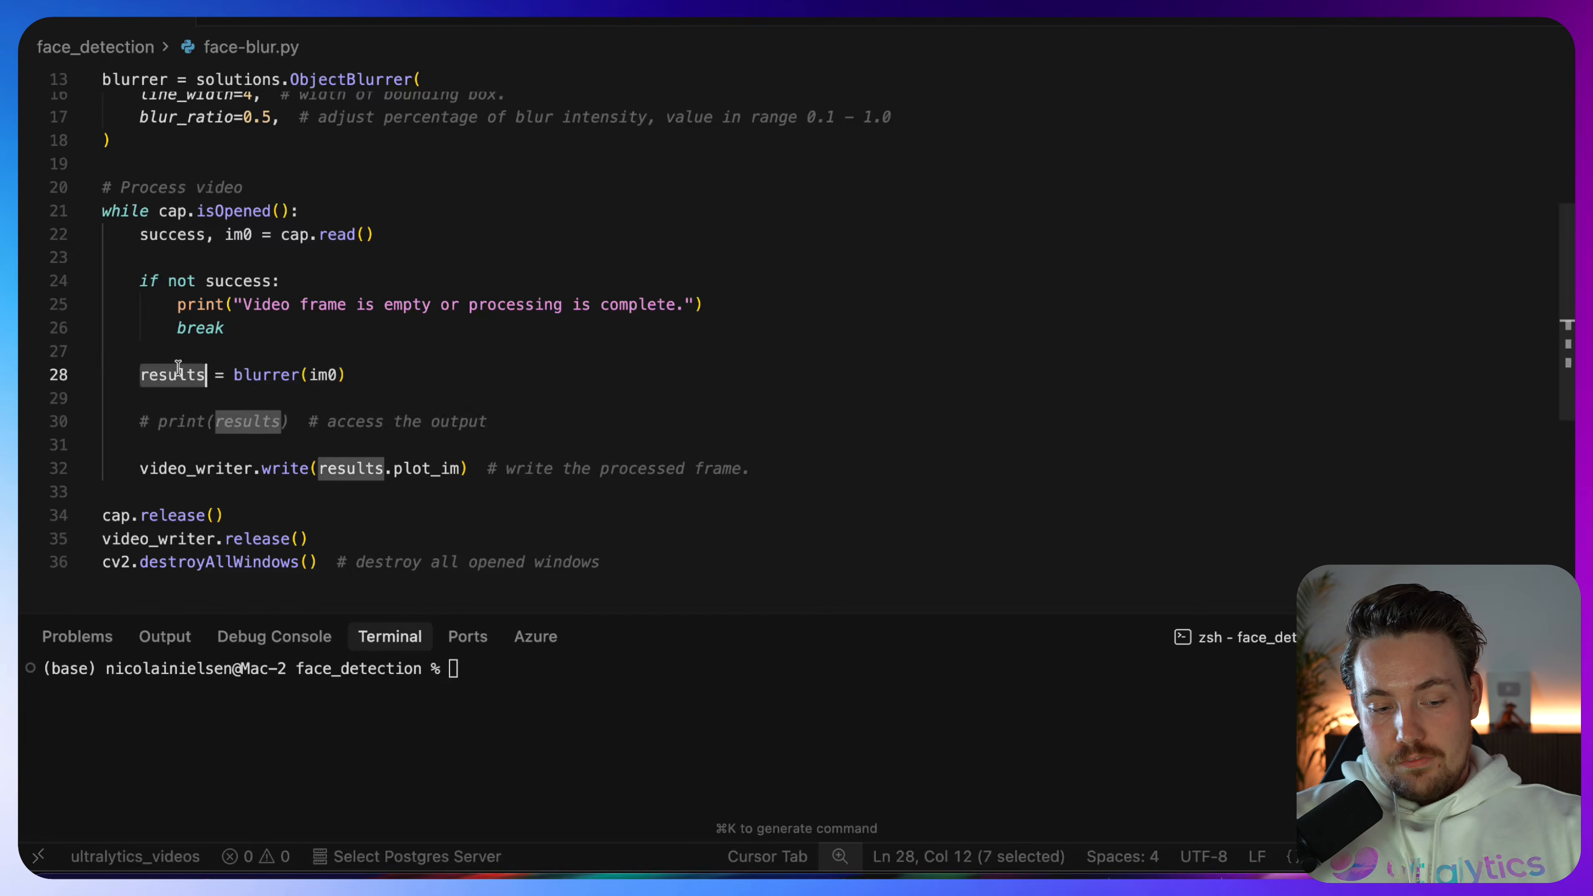
# Step: Run python face-blur.py in the terminal to blur the faces in face-2.mp4, and stop the script after viewing the output
pyautogui.scroll(2, 378, 473)
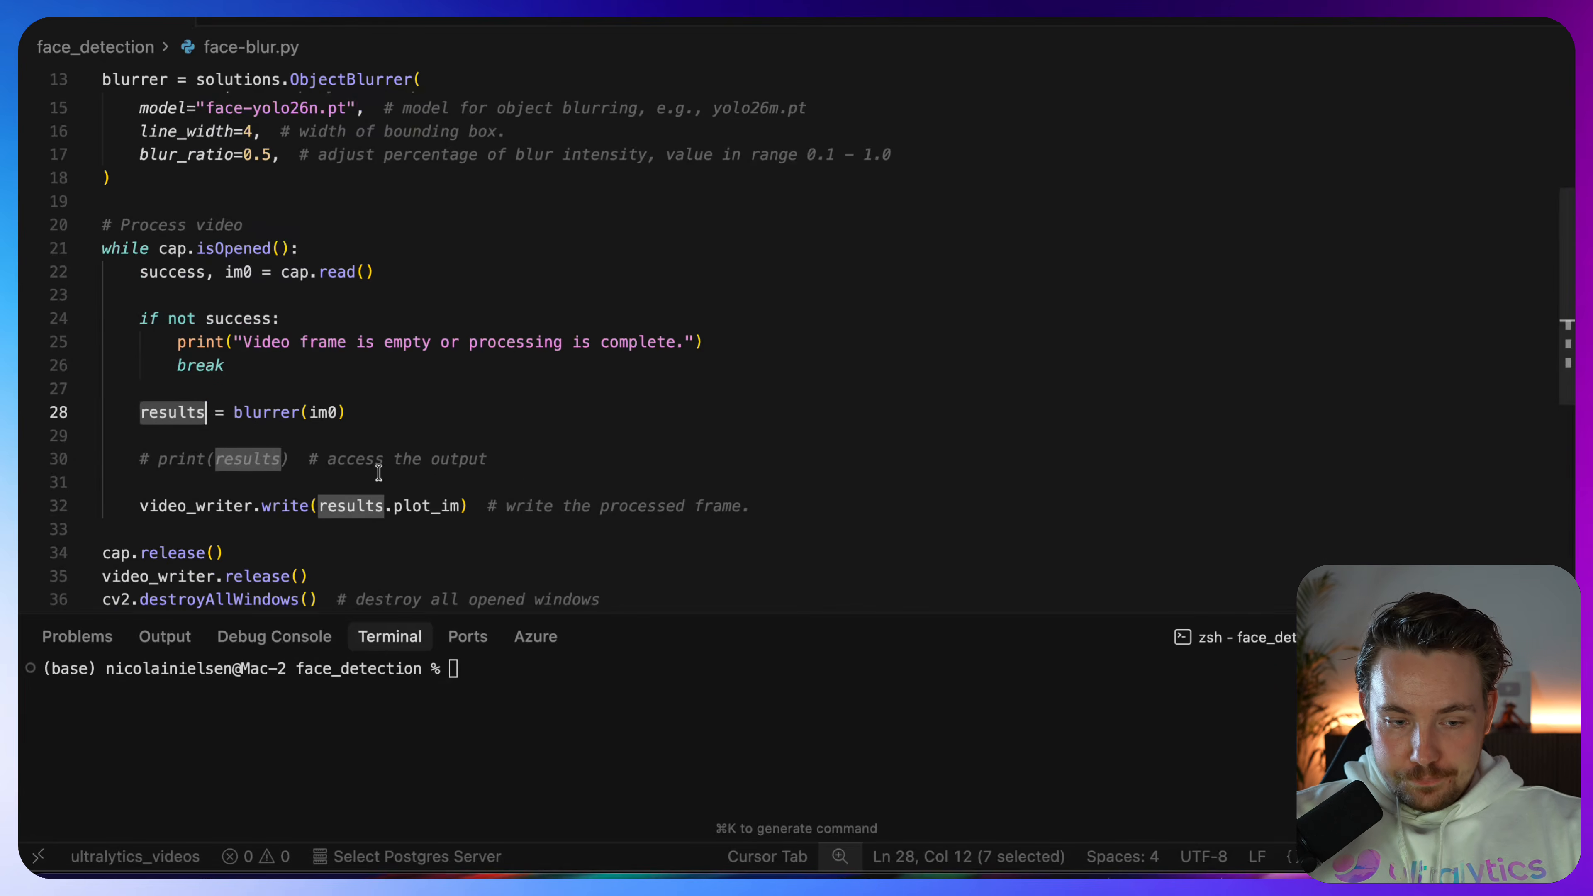
pyautogui.click(554, 672)
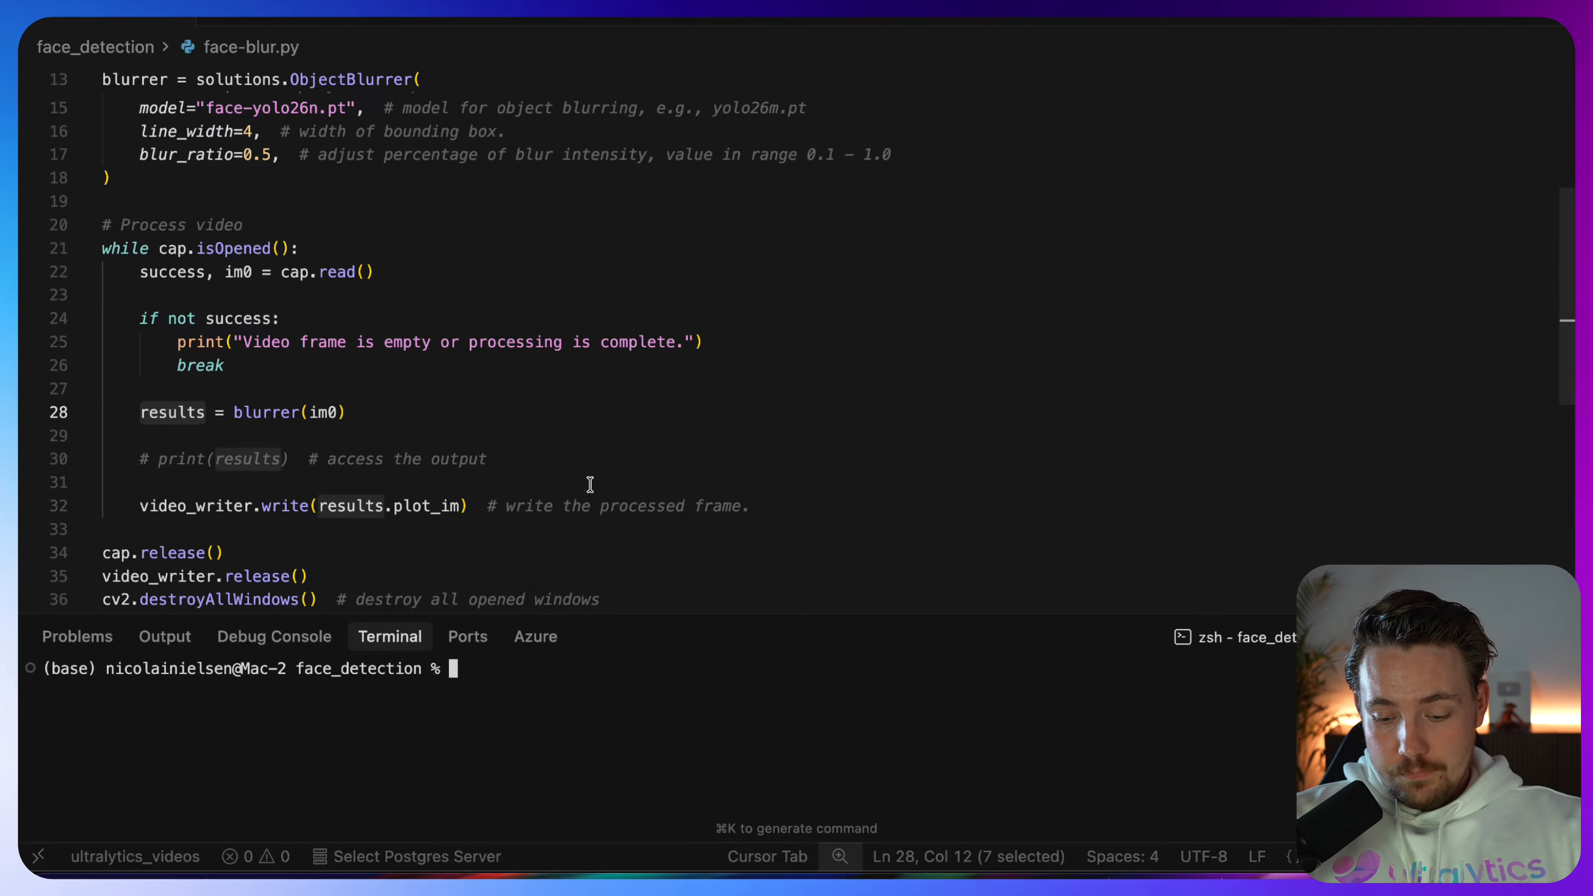
pyautogui.write('python ')
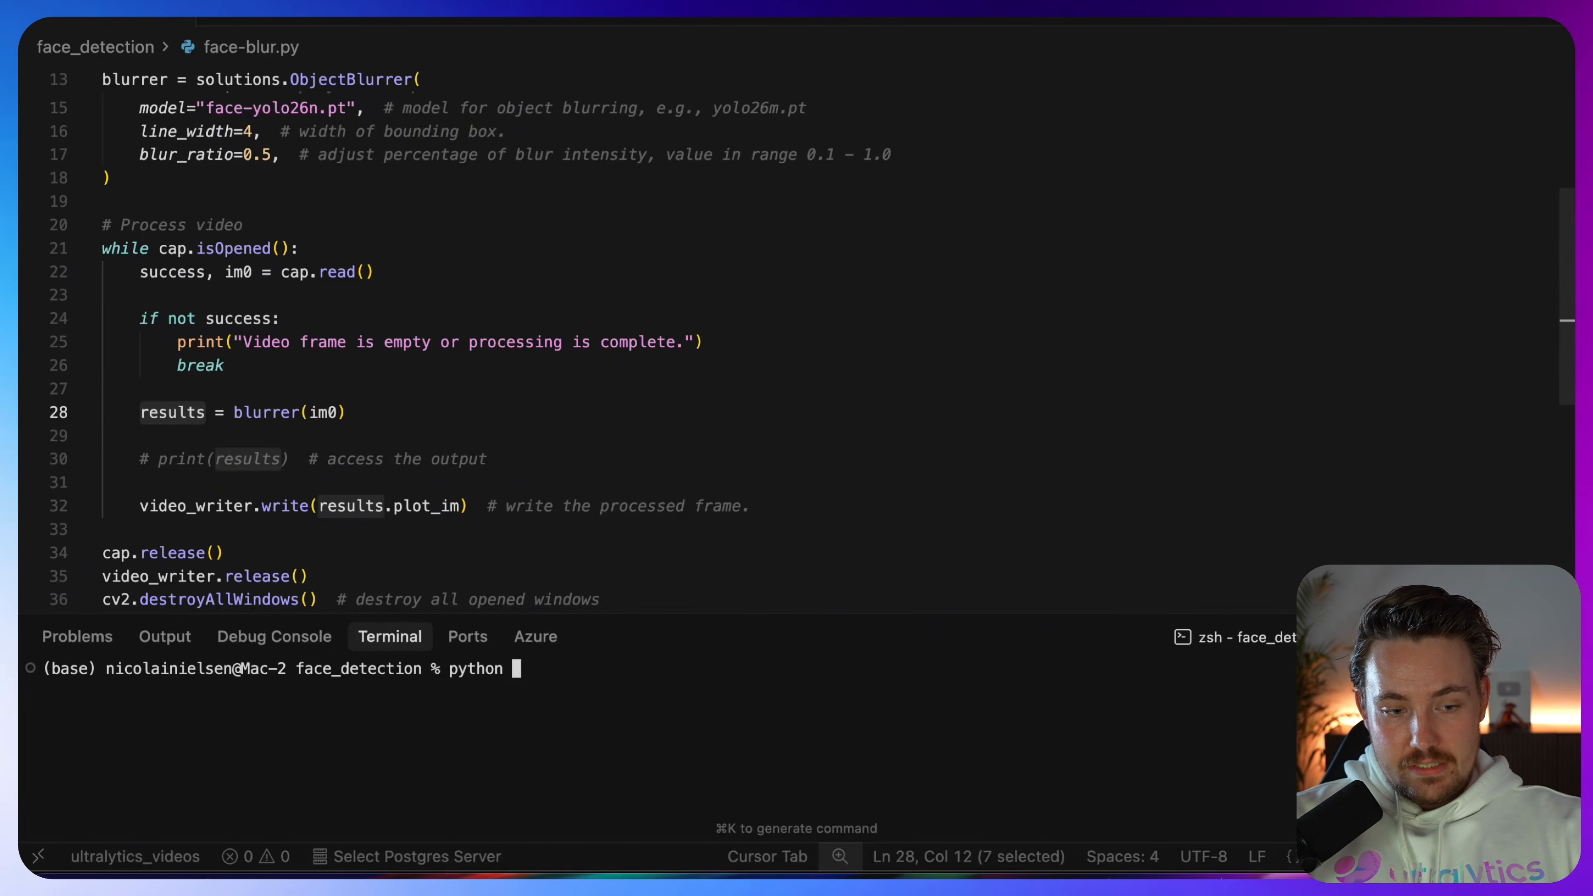
pyautogui.write('face-')
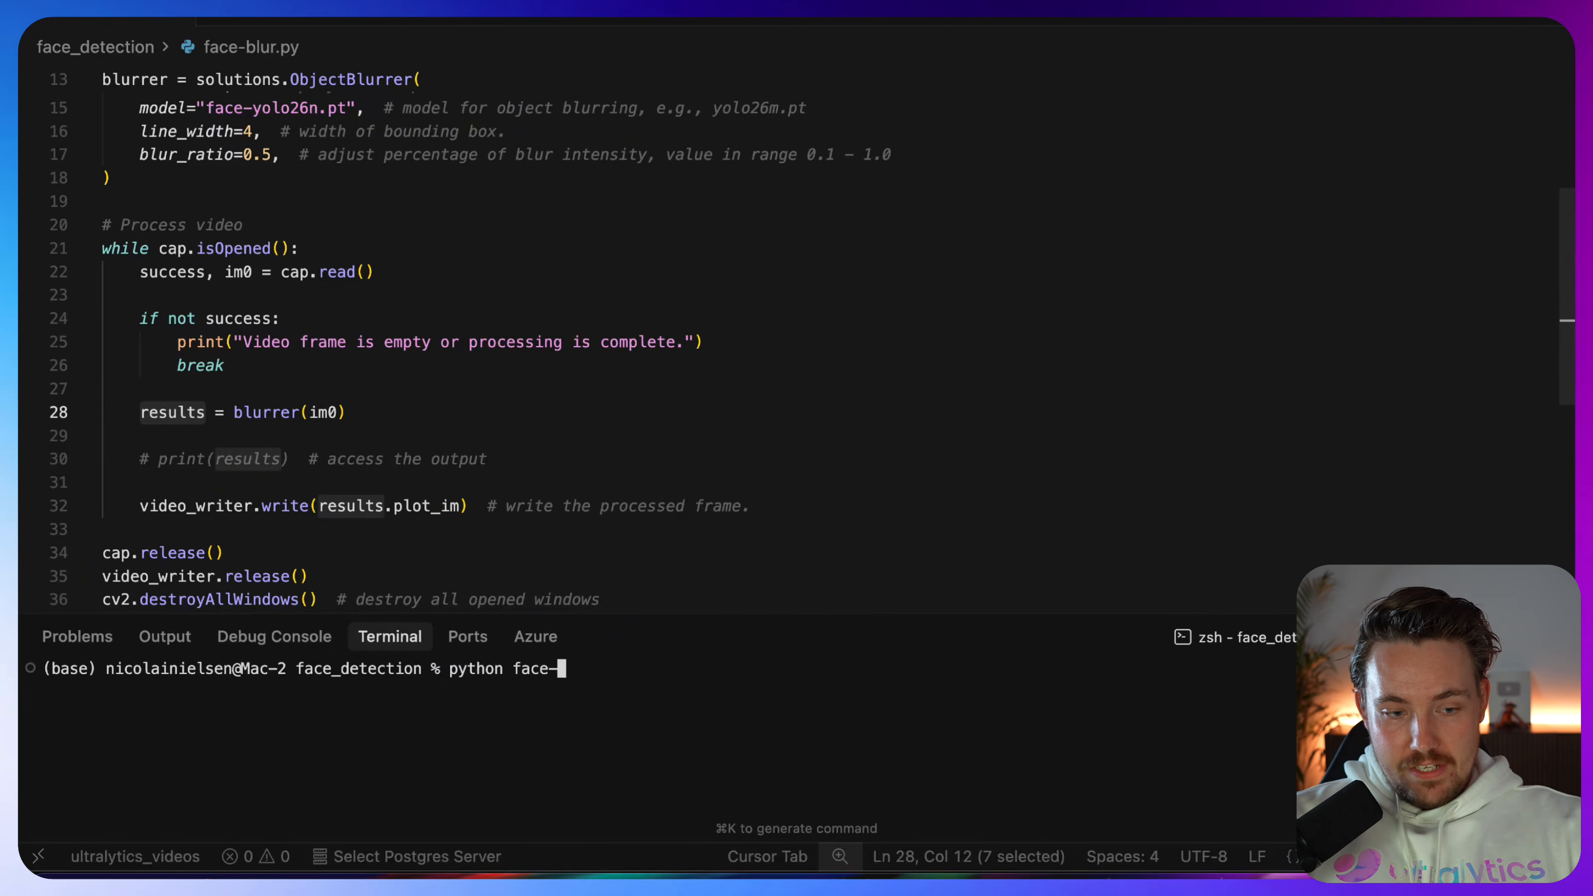
pyautogui.write('blur.py')
pyautogui.press('Return')
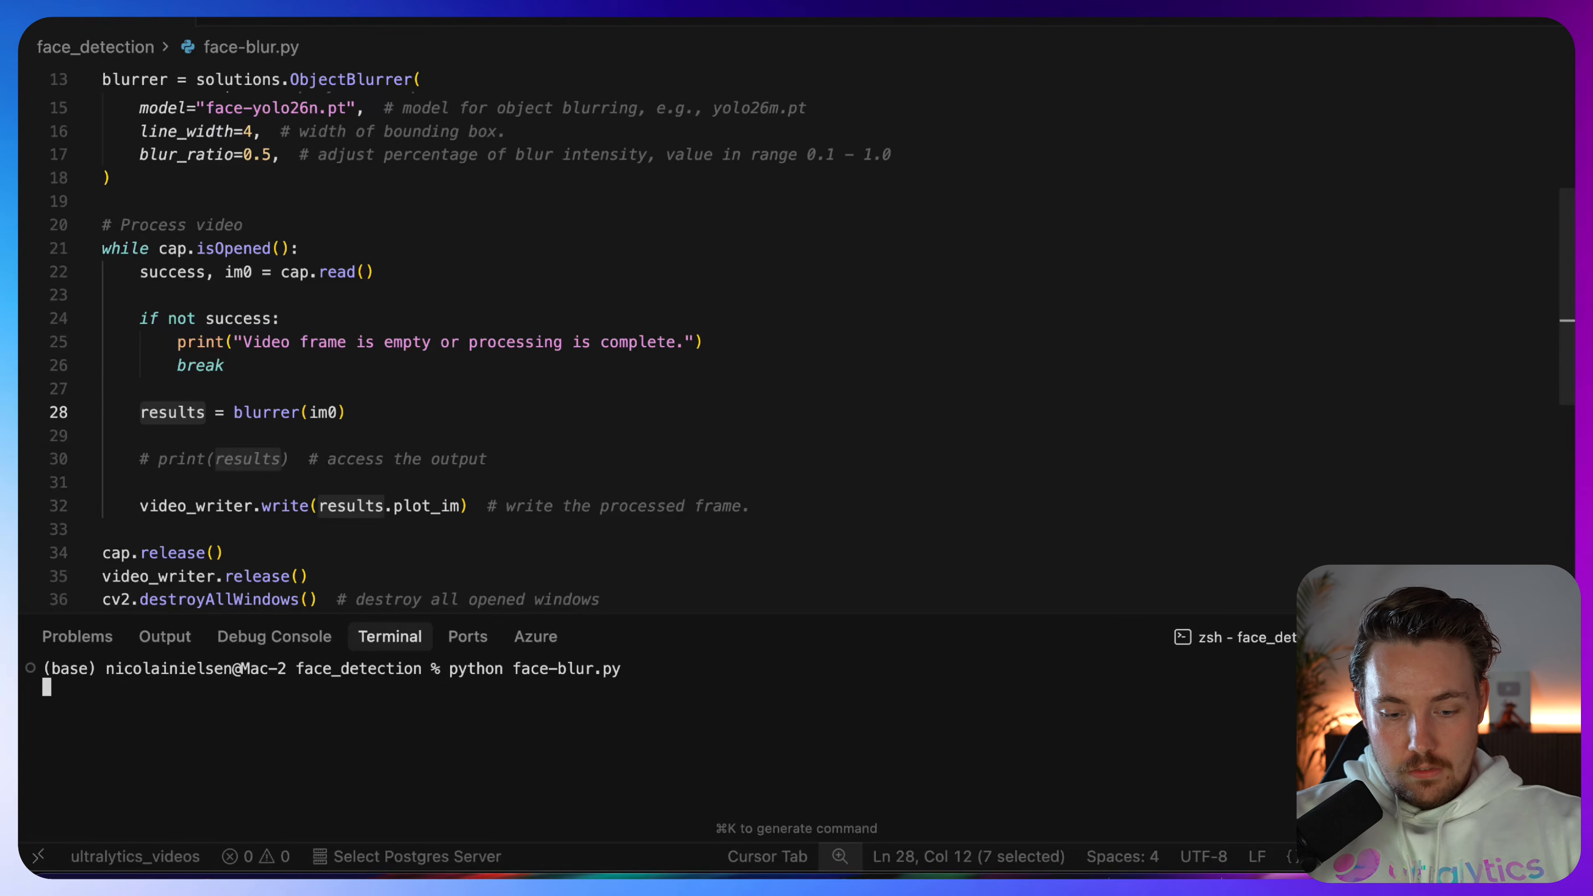
pyautogui.scroll(3, 720, 233)
pyautogui.scroll(2, 720, 234)
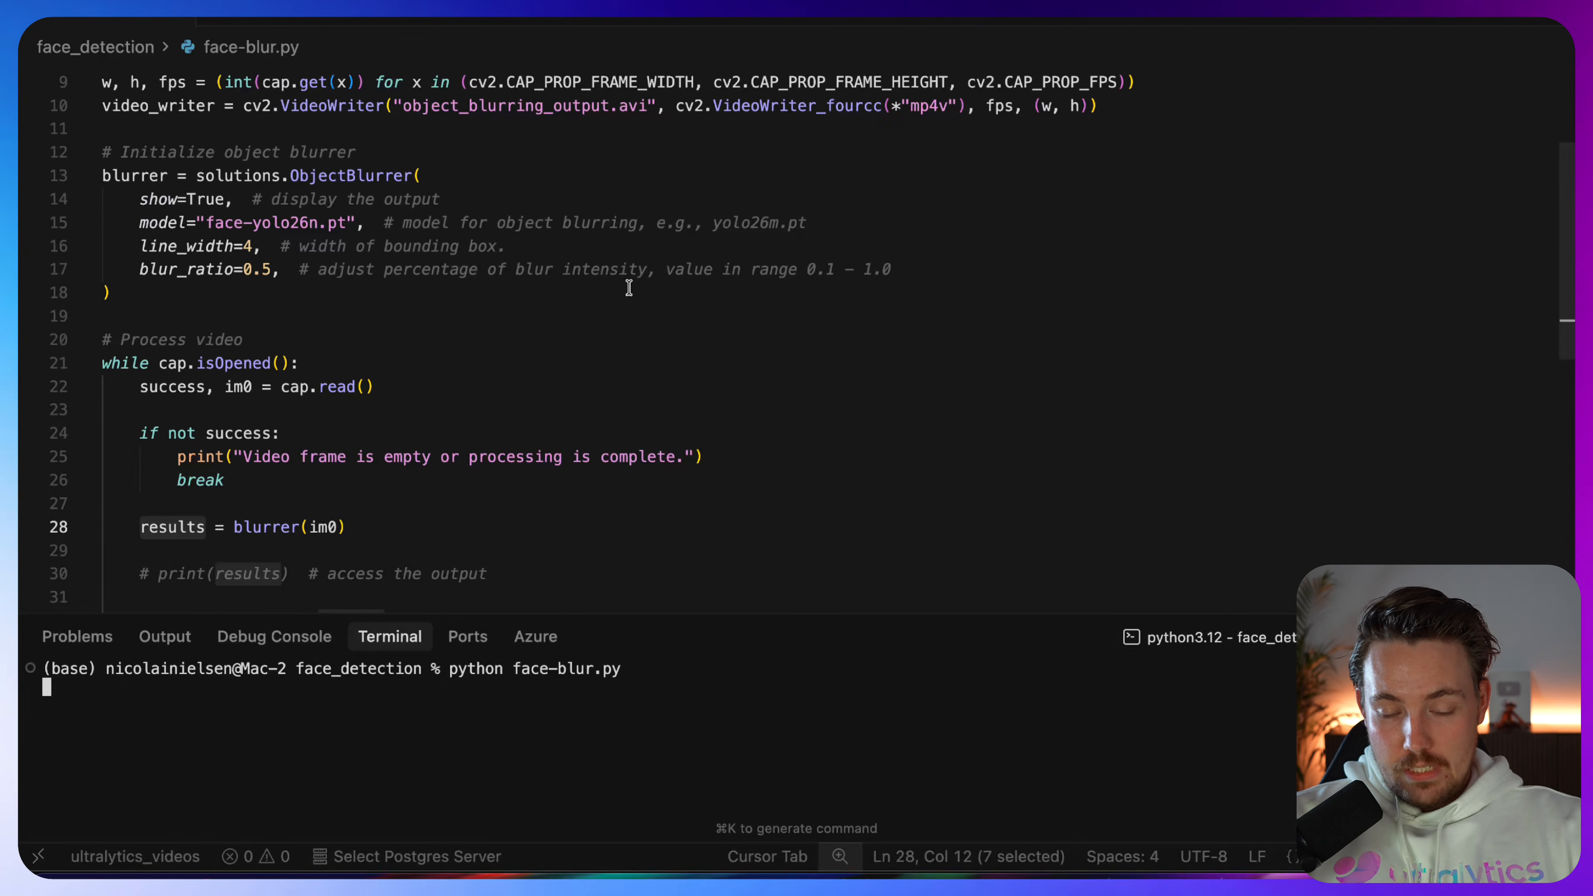
pyautogui.scroll(1, 629, 287)
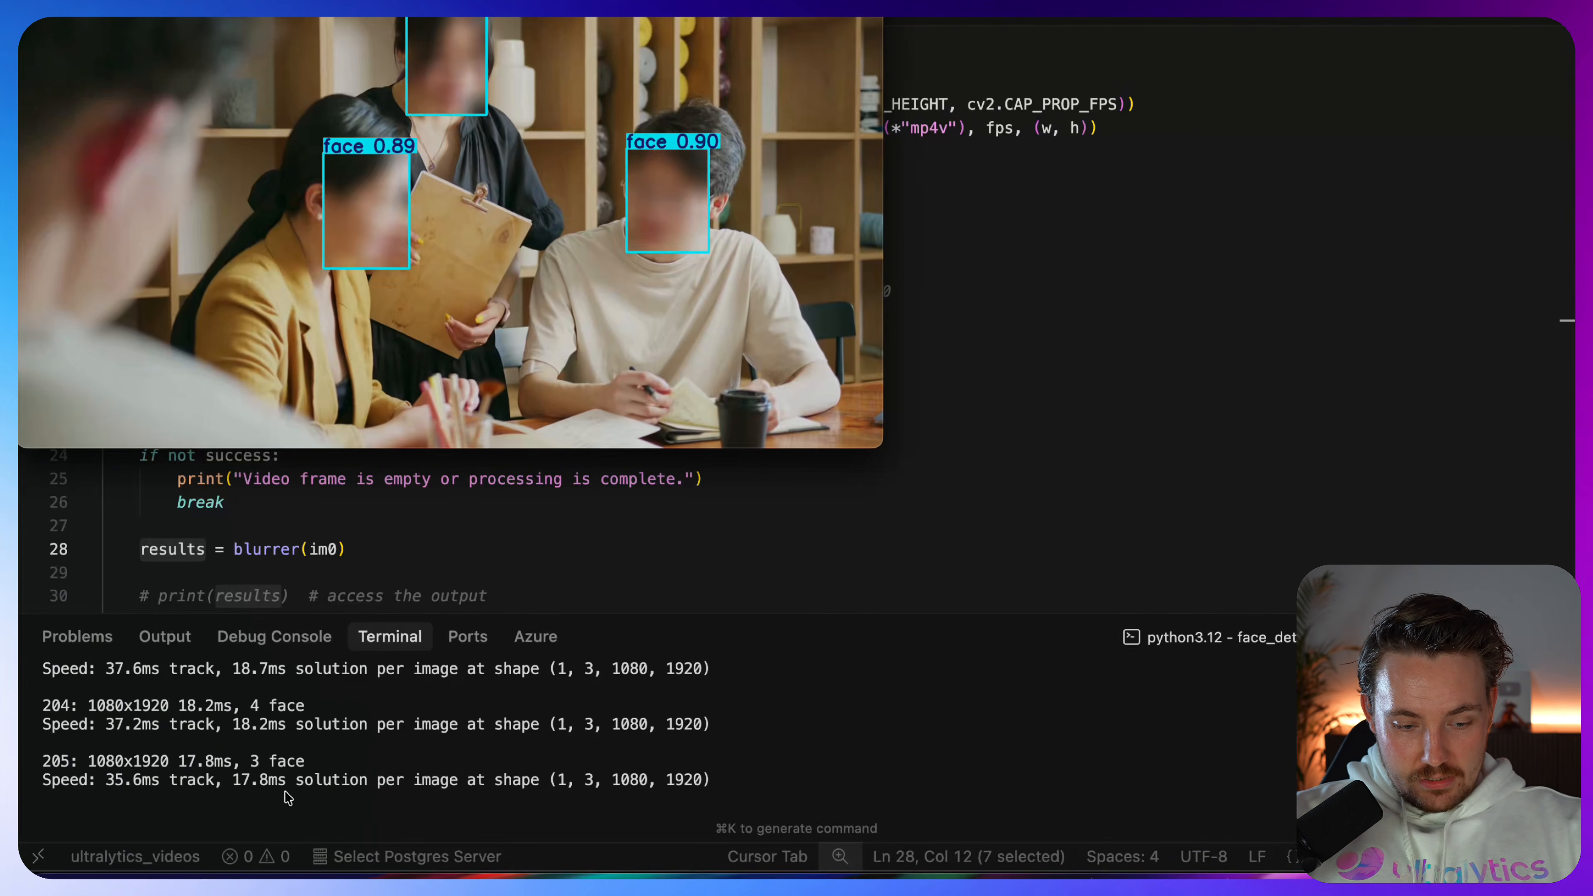
pyautogui.click(581, 778)
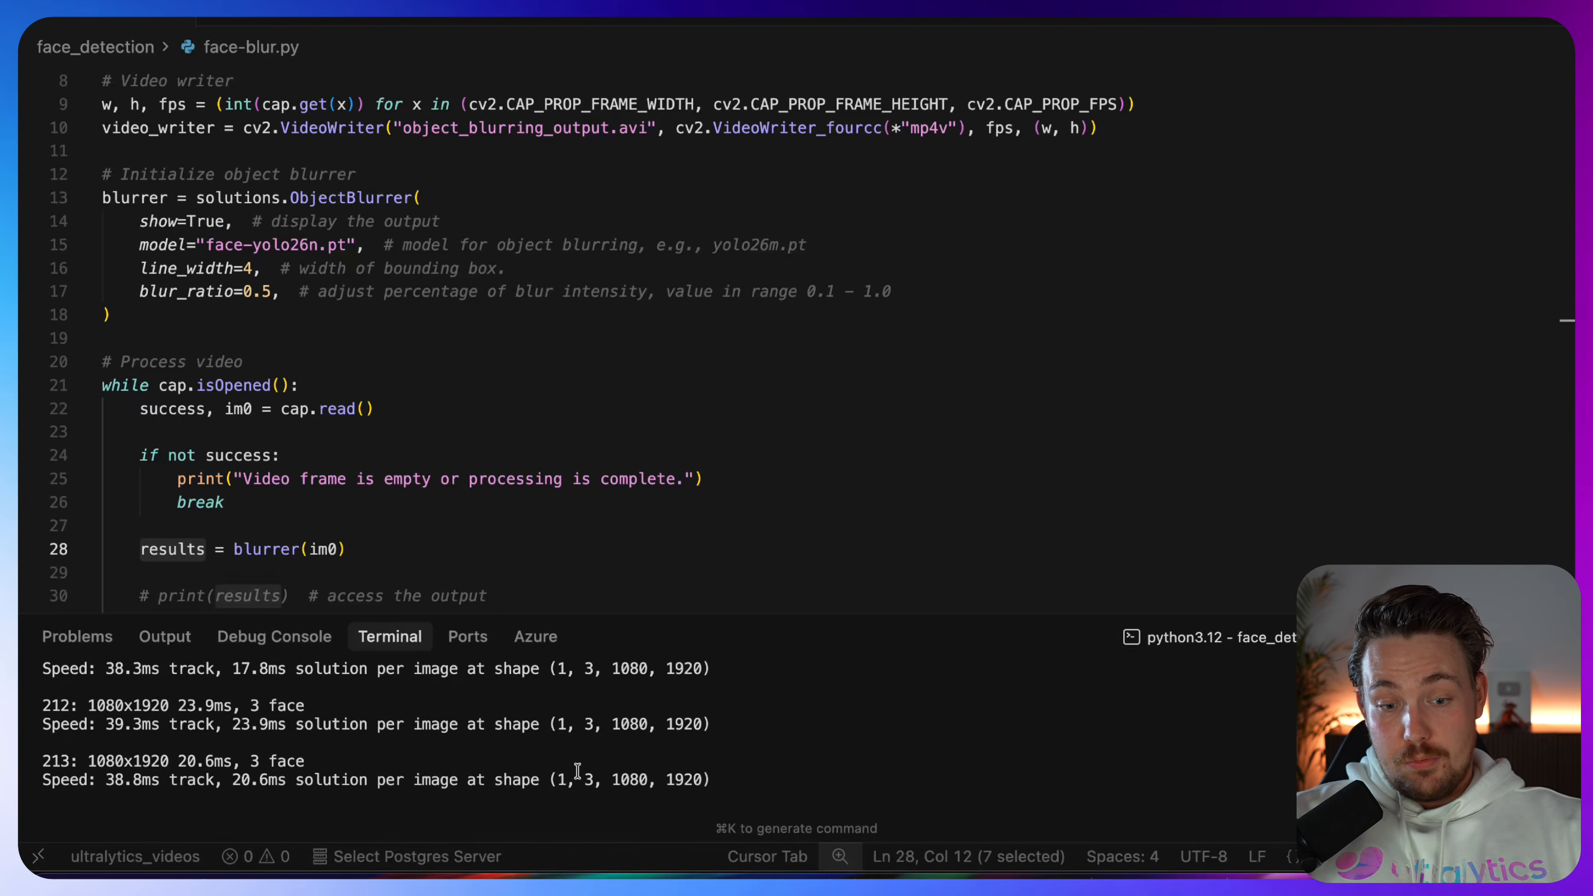
pyautogui.hotkey('ctrl', 'c')
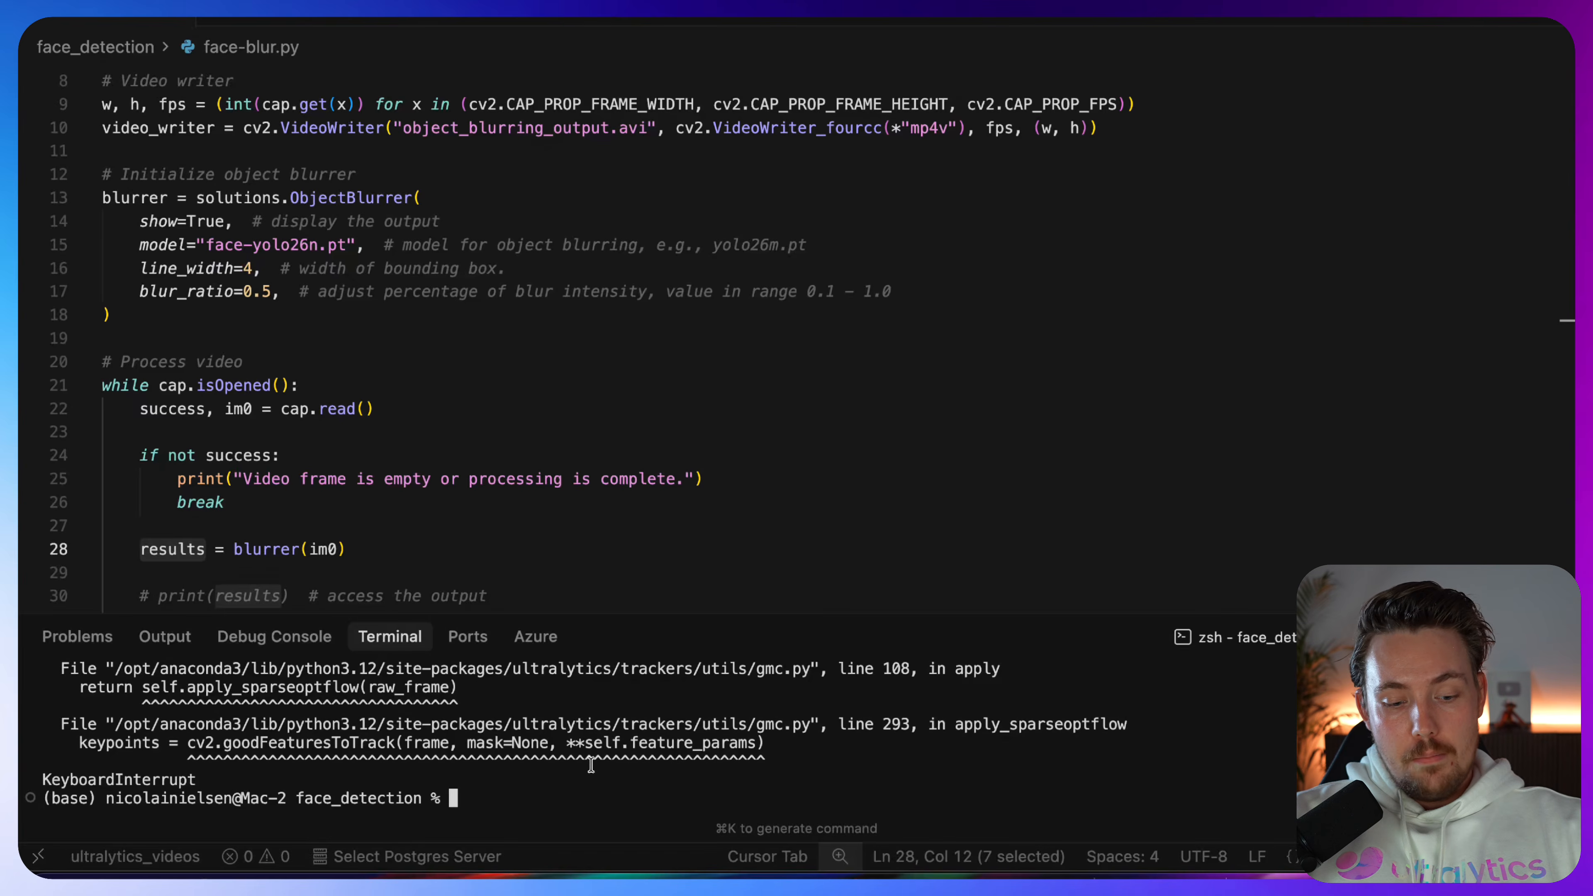
# Step: Set the video capture source to face-1.mp4 and run face-blur.py on it, interrupting the run after viewing the blurred faces
pyautogui.scroll(-3, 322, 293)
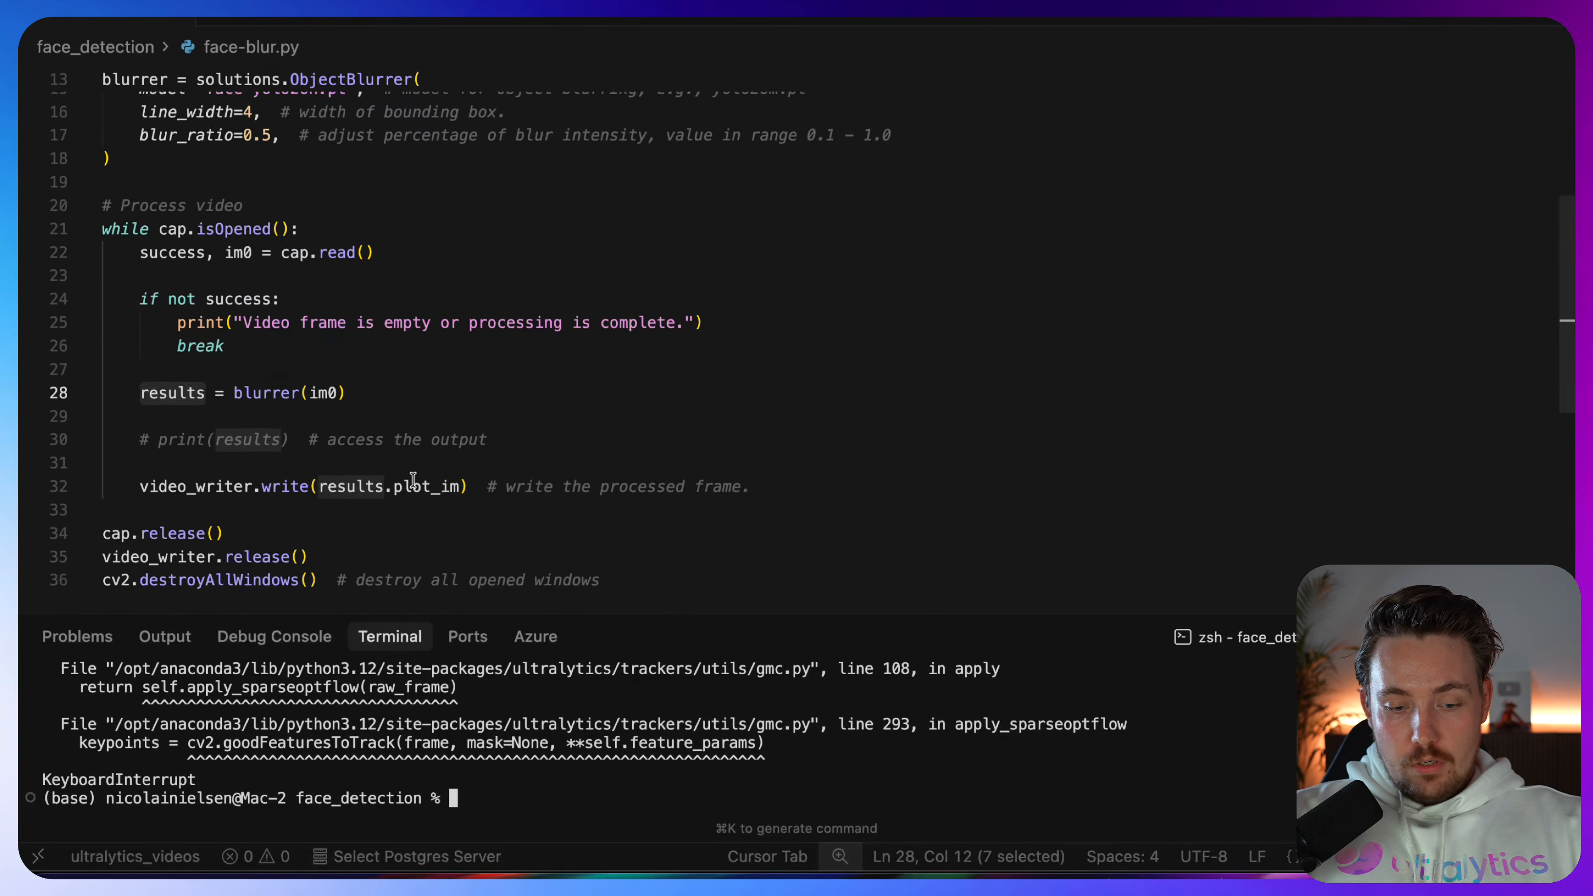
pyautogui.scroll(6, 415, 477)
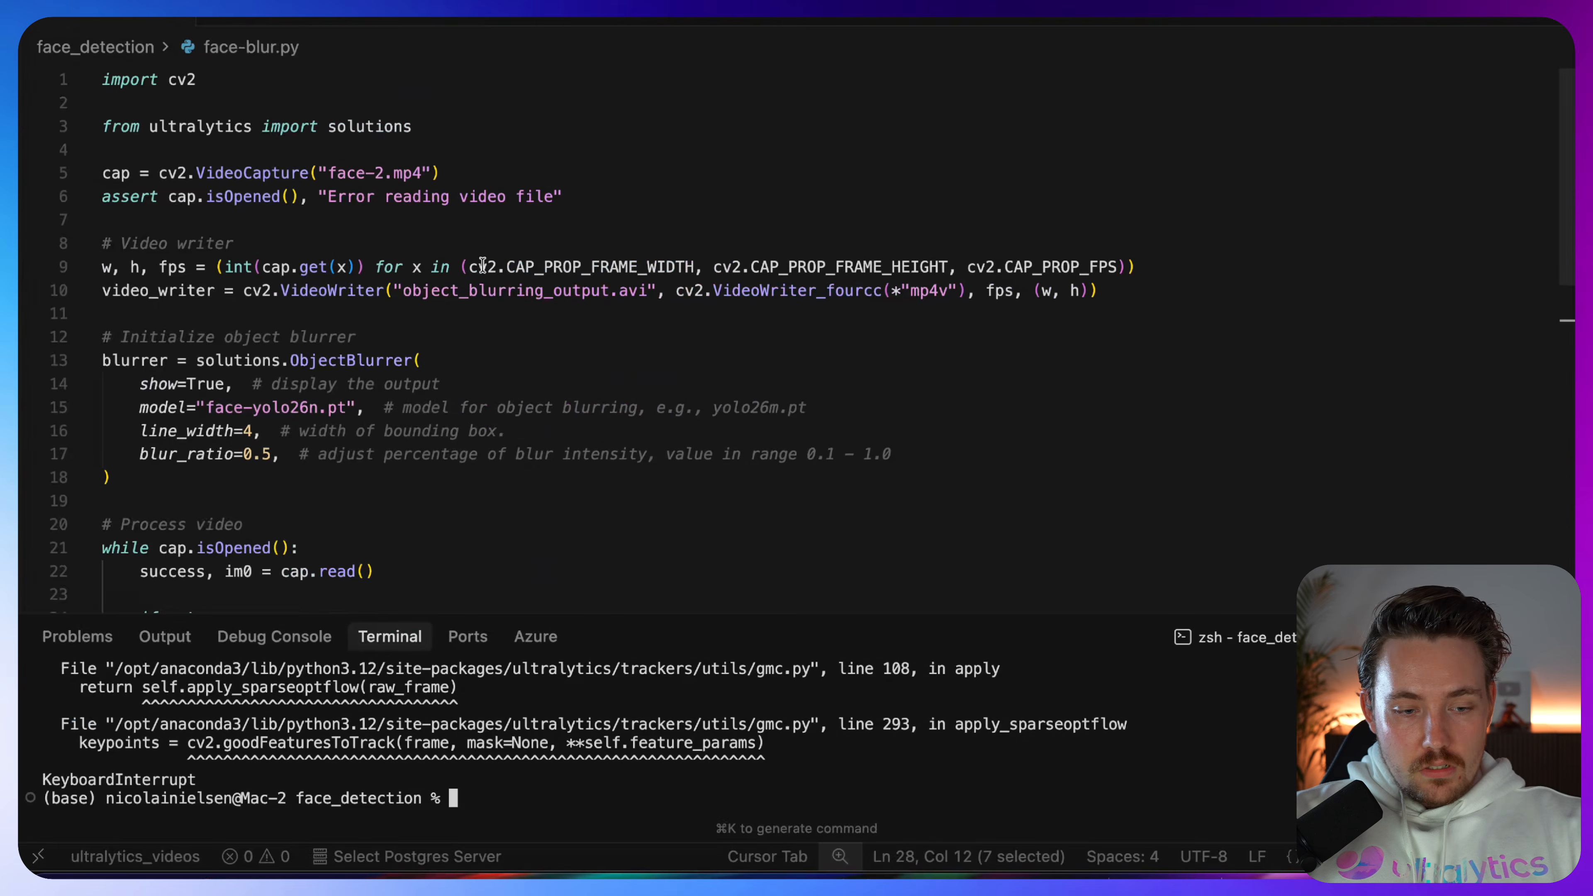
pyautogui.rightClick(379, 173)
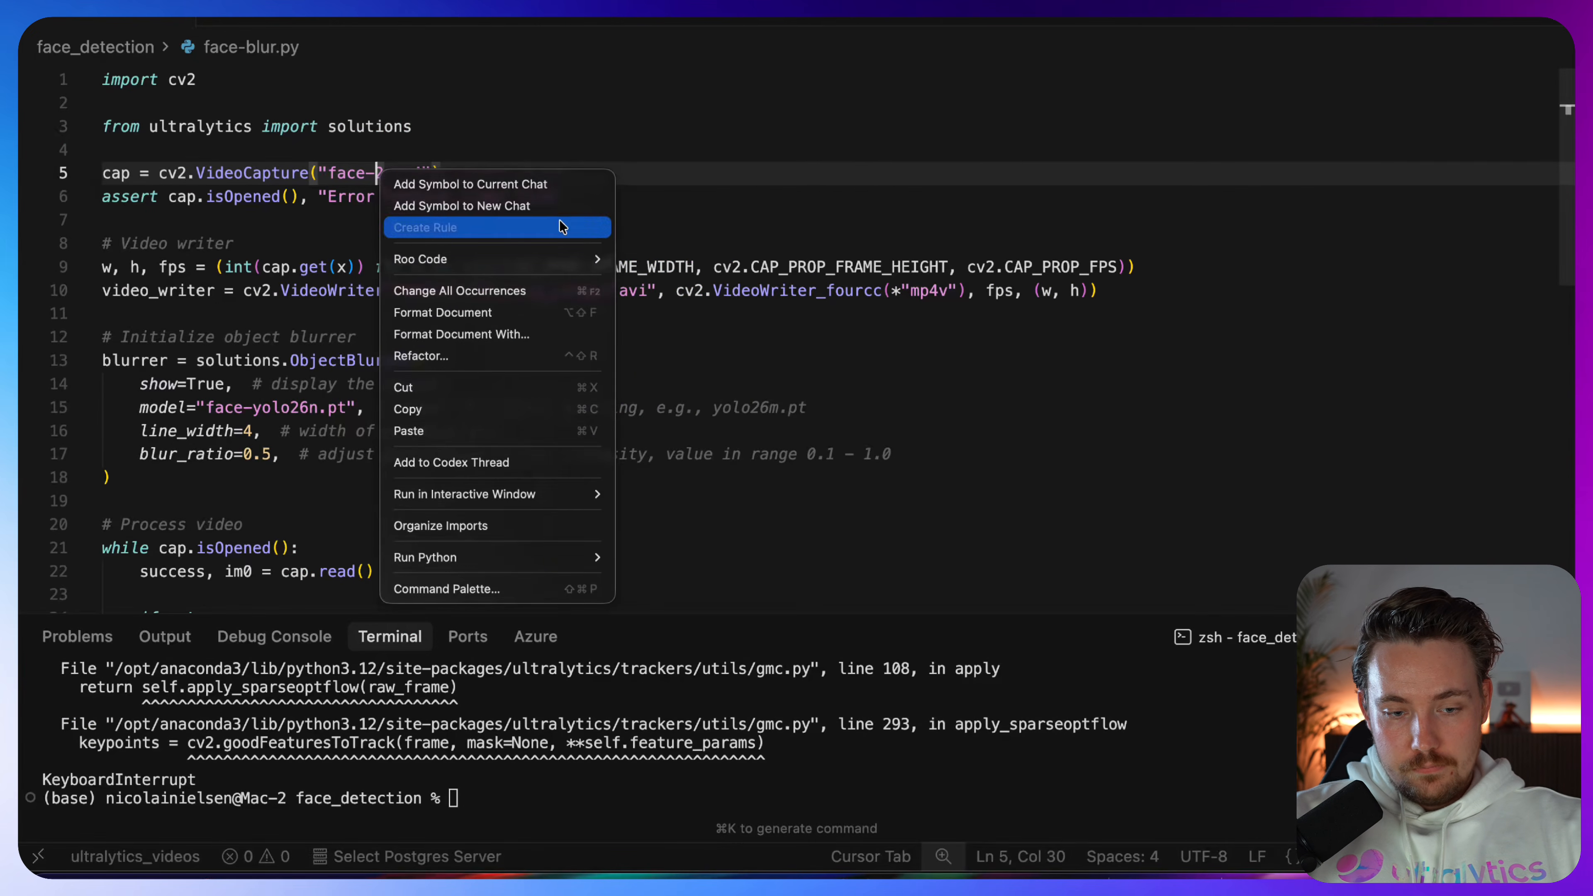
pyautogui.click(544, 83)
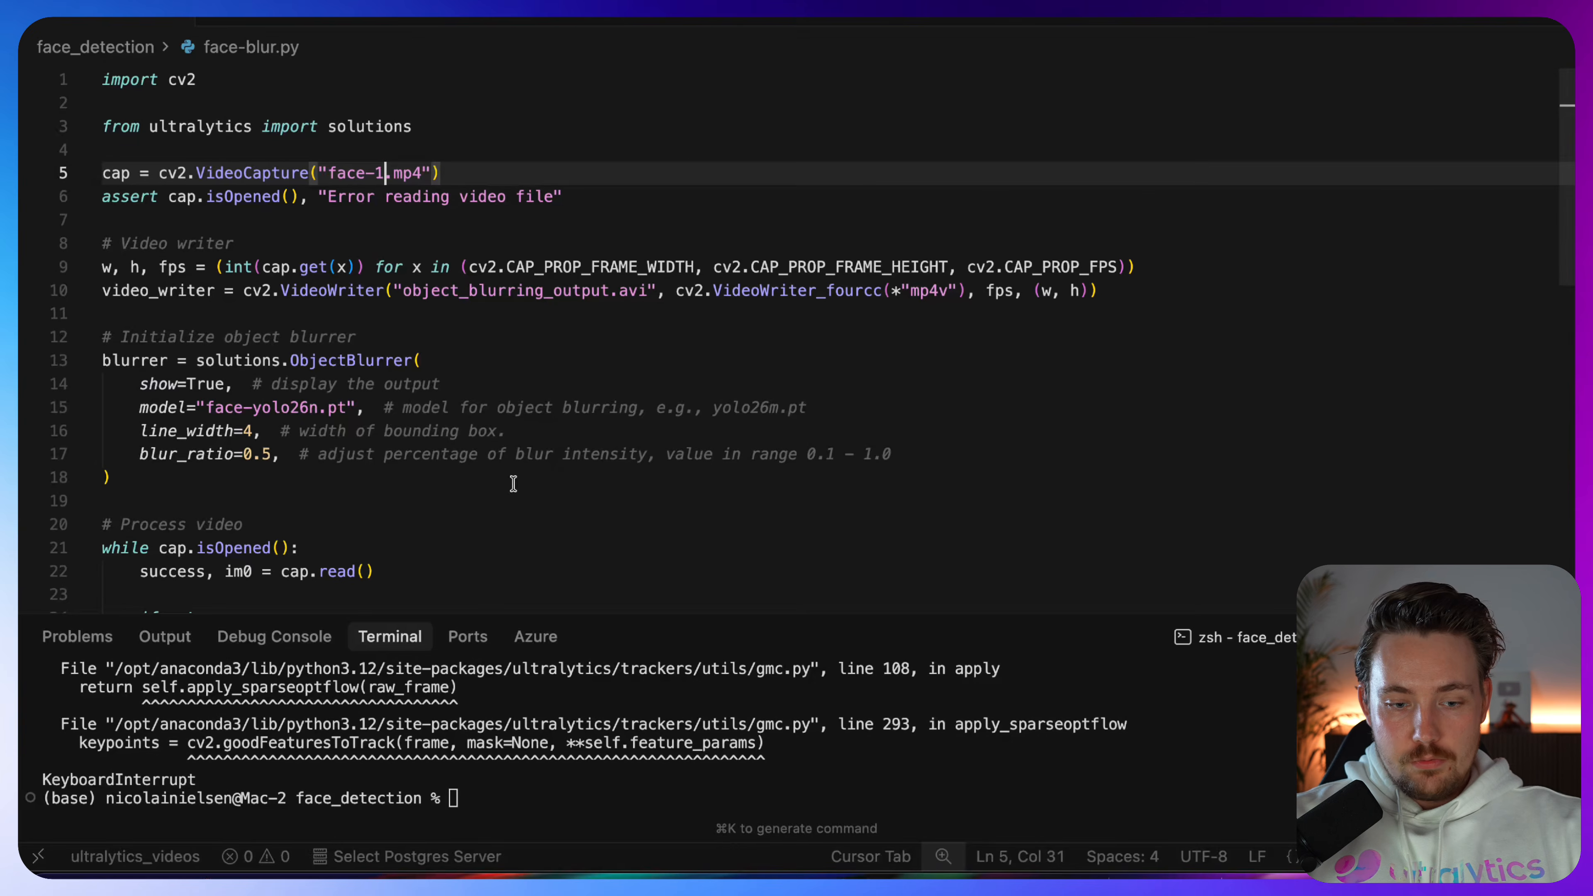
pyautogui.press('Return')
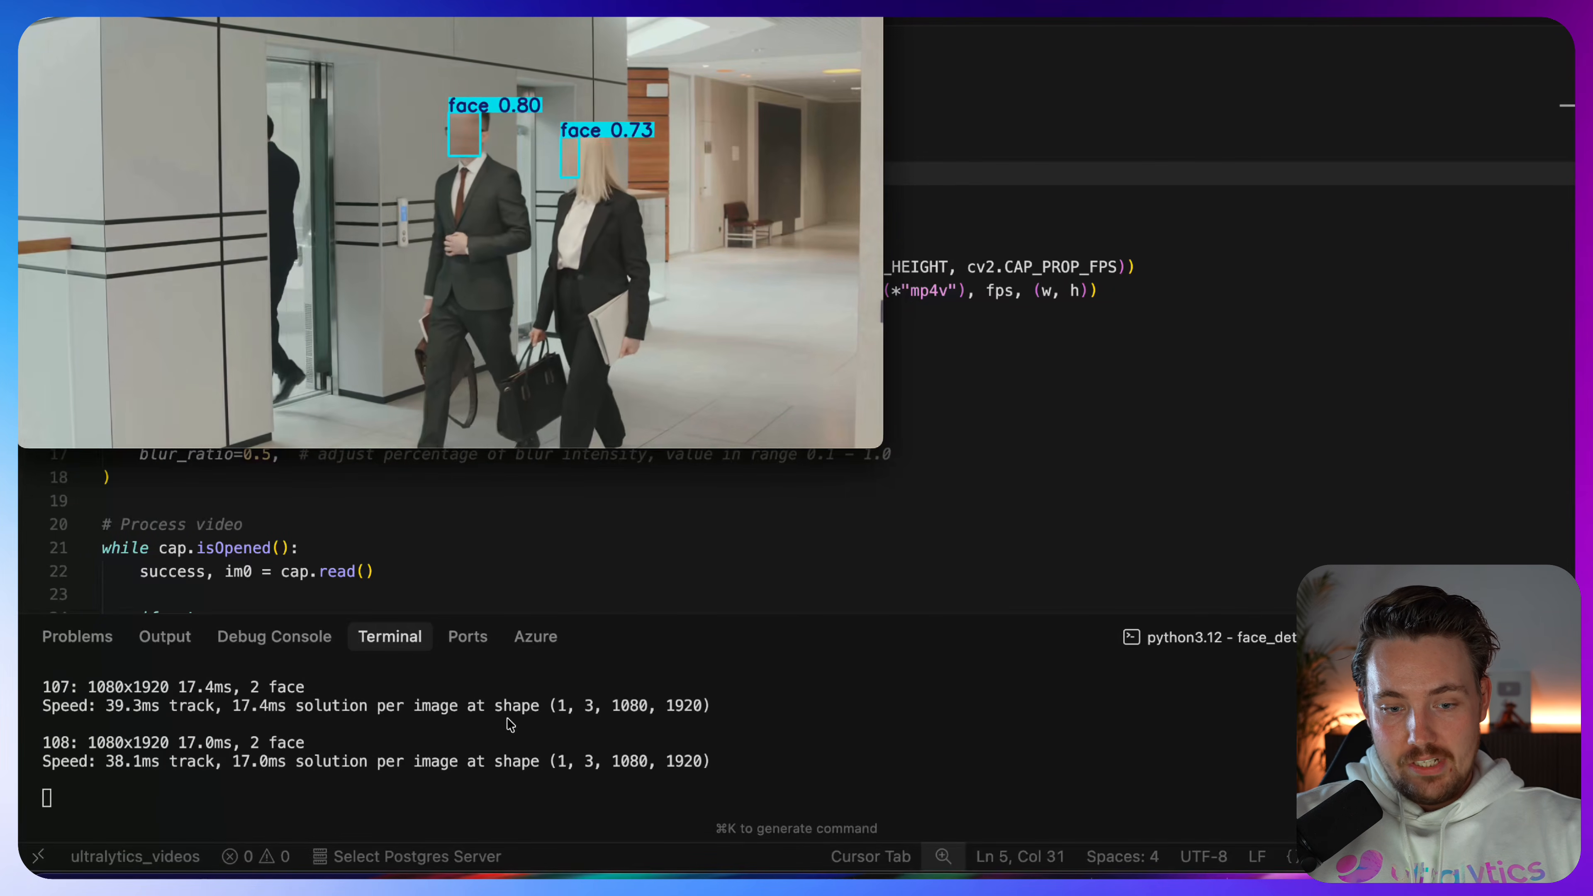
pyautogui.click(508, 749)
pyautogui.hotkey('ctrl', 'c')
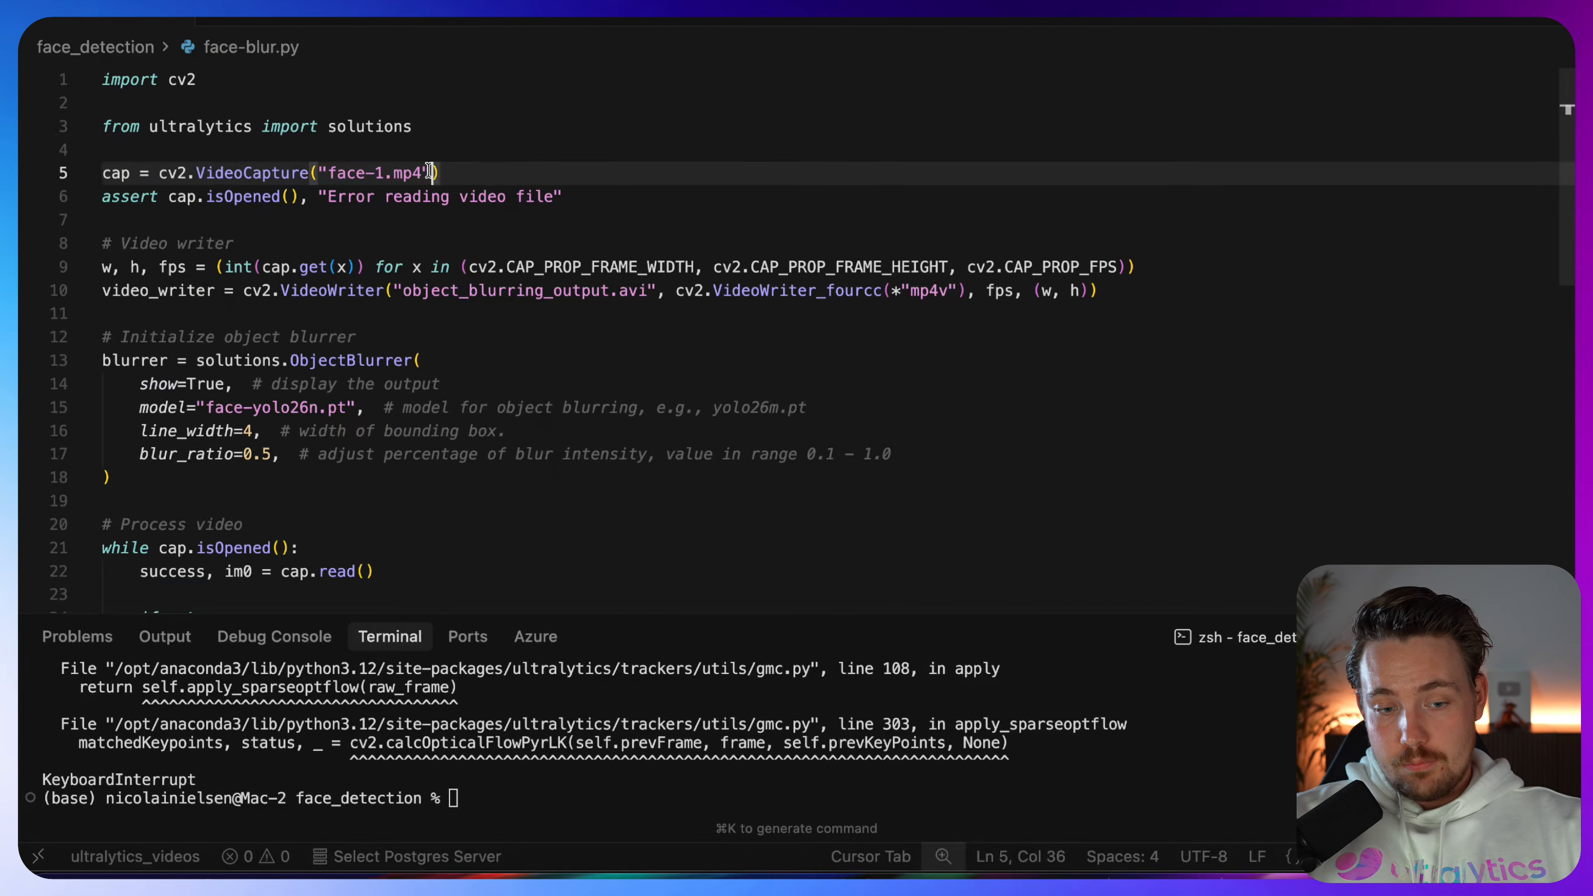
# Step: Set the video capture source to camera index 2 and test face-blur.py on the live feed with the whole output window in view
pyautogui.moveTo(429, 173); pyautogui.dragTo(324, 173)
pyautogui.write('2')
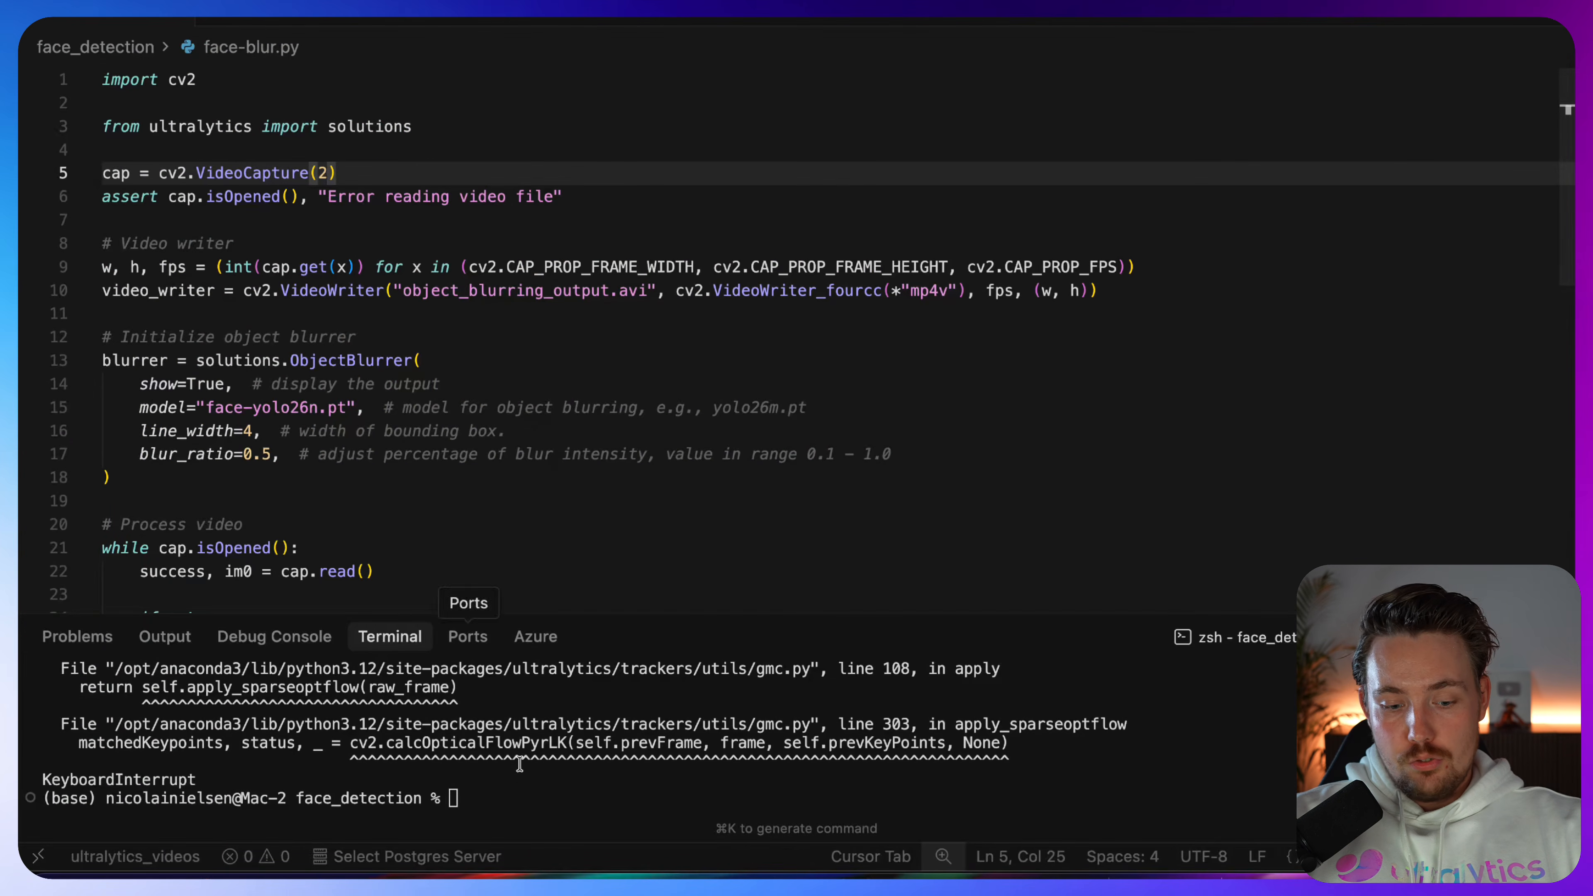
pyautogui.press('Return')
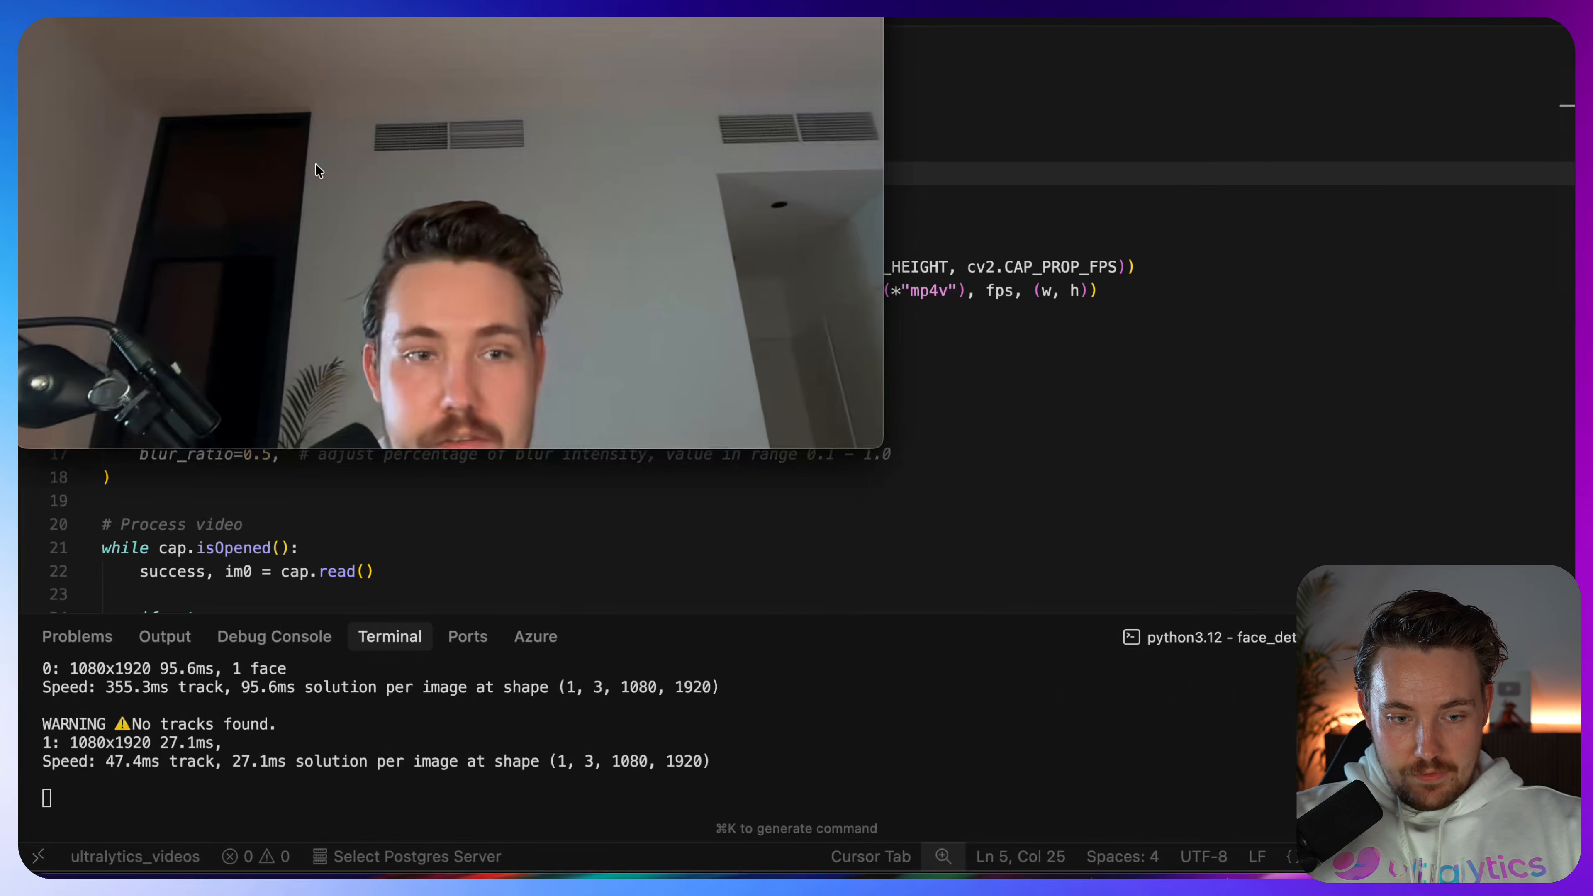
pyautogui.moveTo(437, 0); pyautogui.dragTo(624, 141)
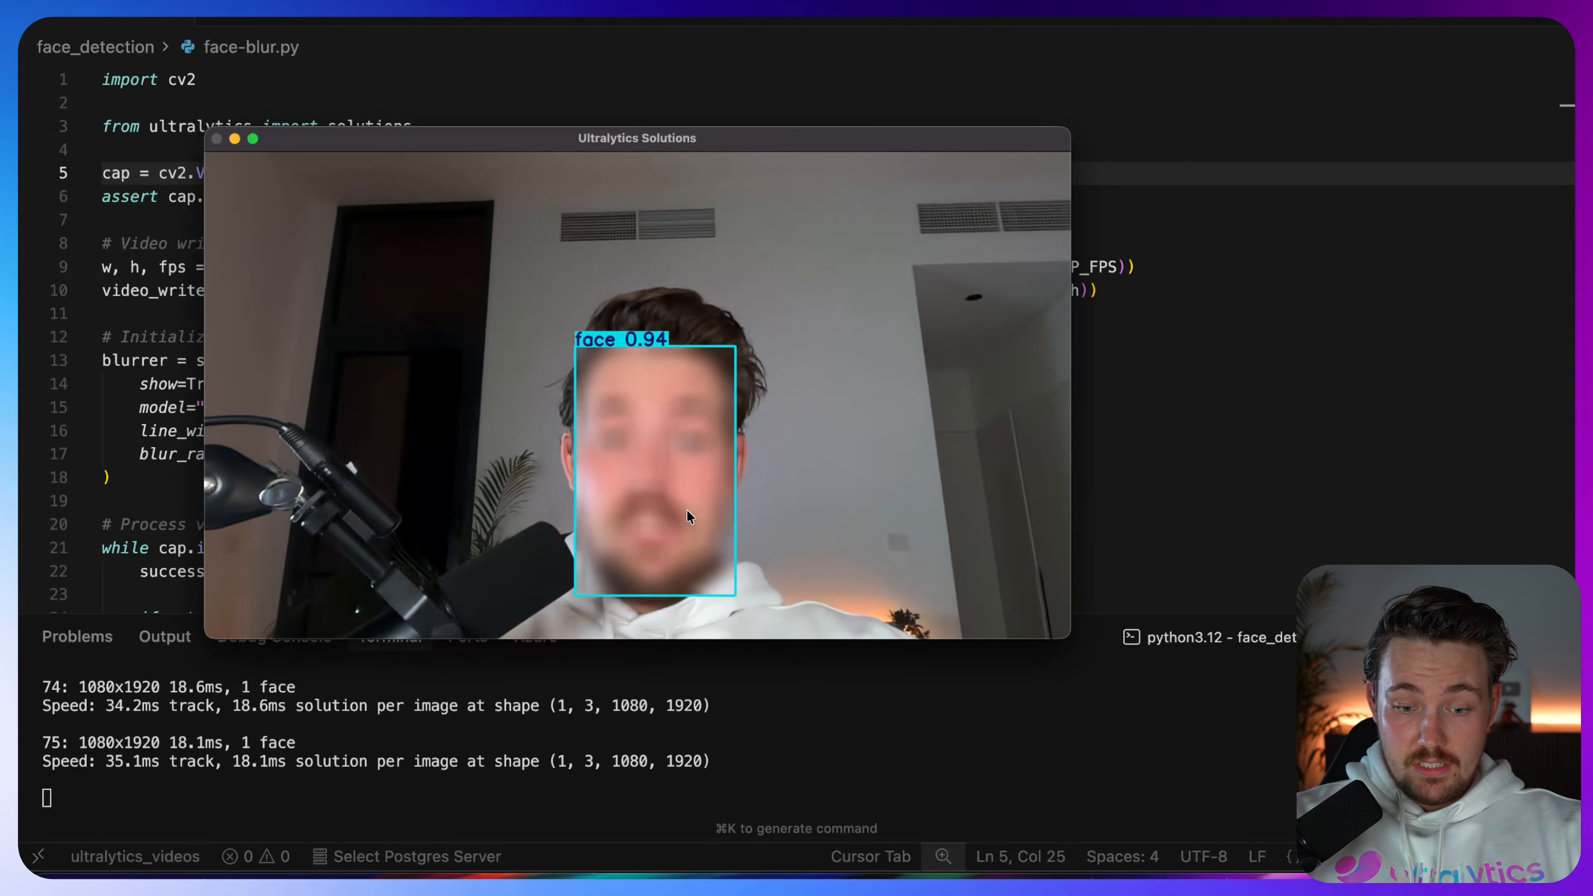
pyautogui.hotkey('ctrl', 'c')
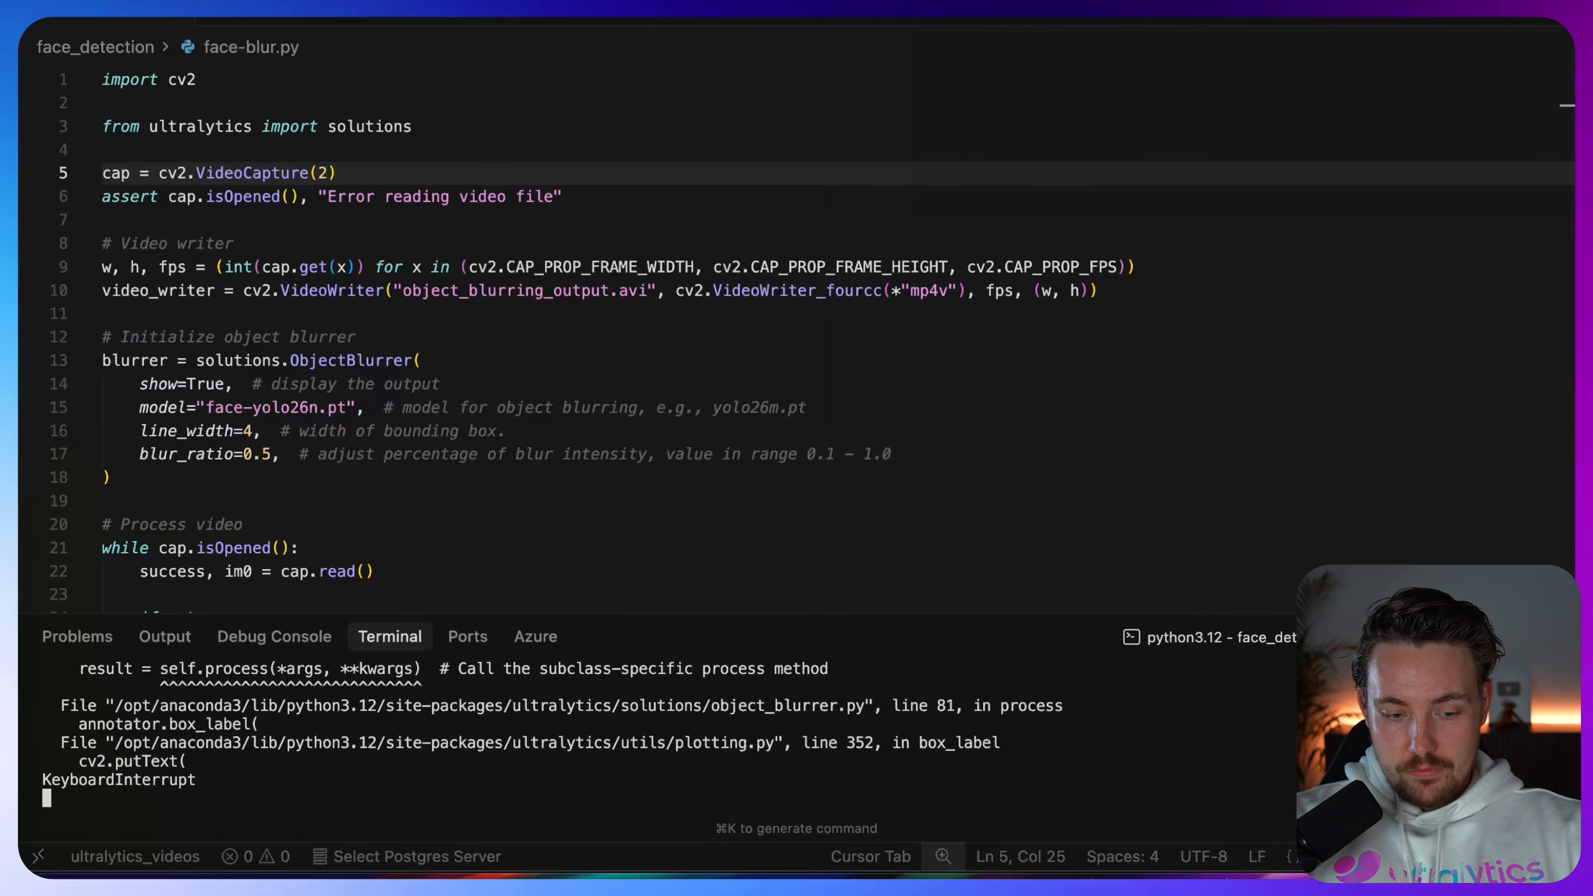
# Step: Set the blurrer's blur_ratio to 1.0 and rerun face-blur.py in the terminal
pyautogui.click(268, 454)
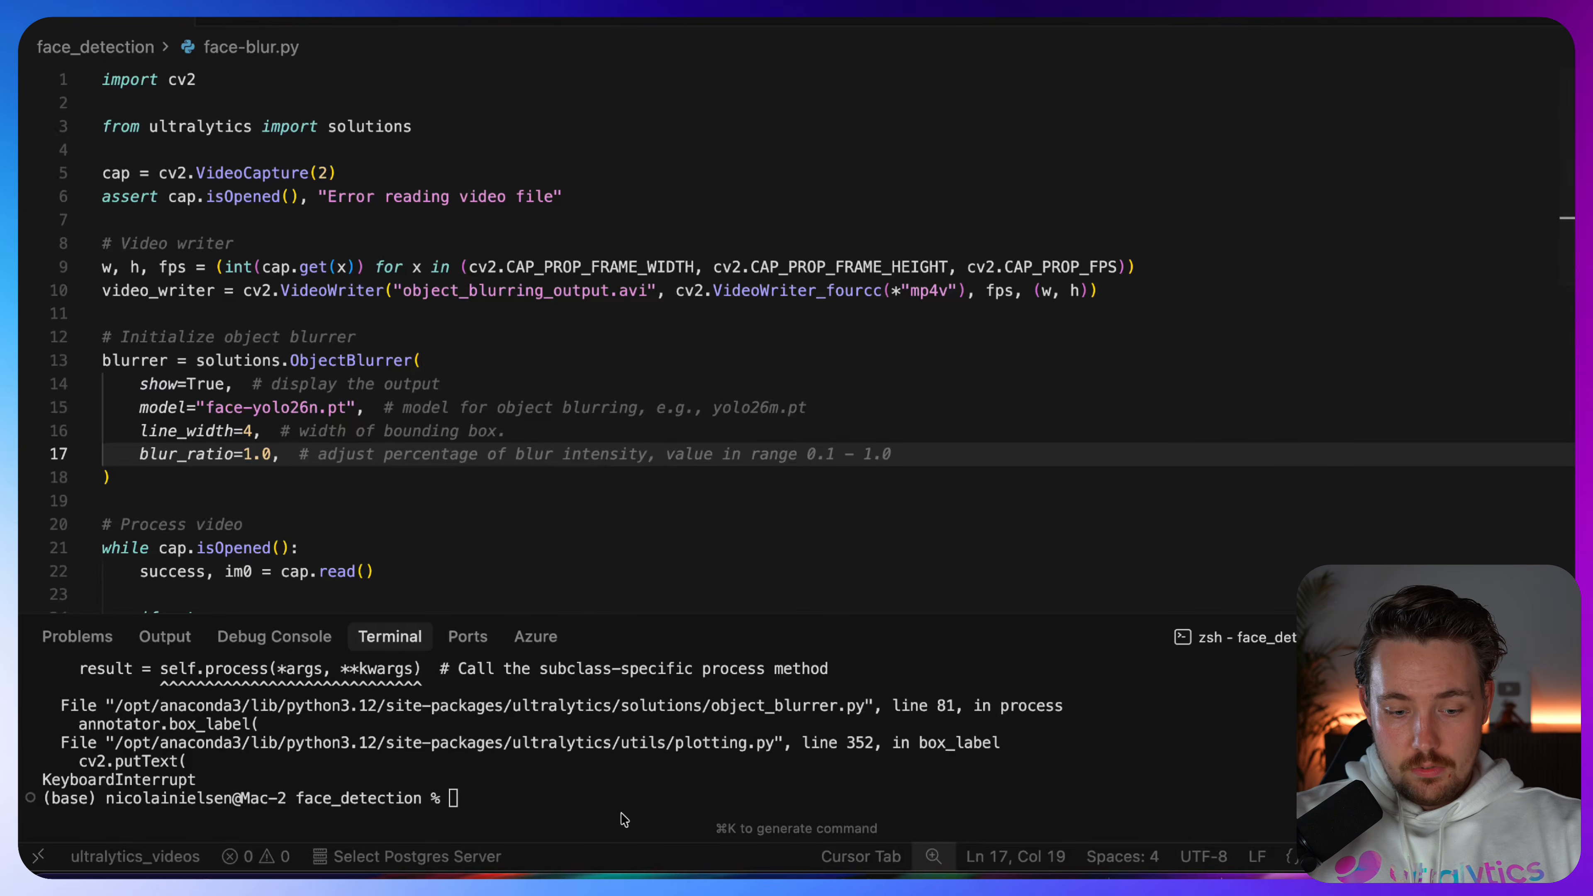
pyautogui.press('Up')
pyautogui.press('Return')
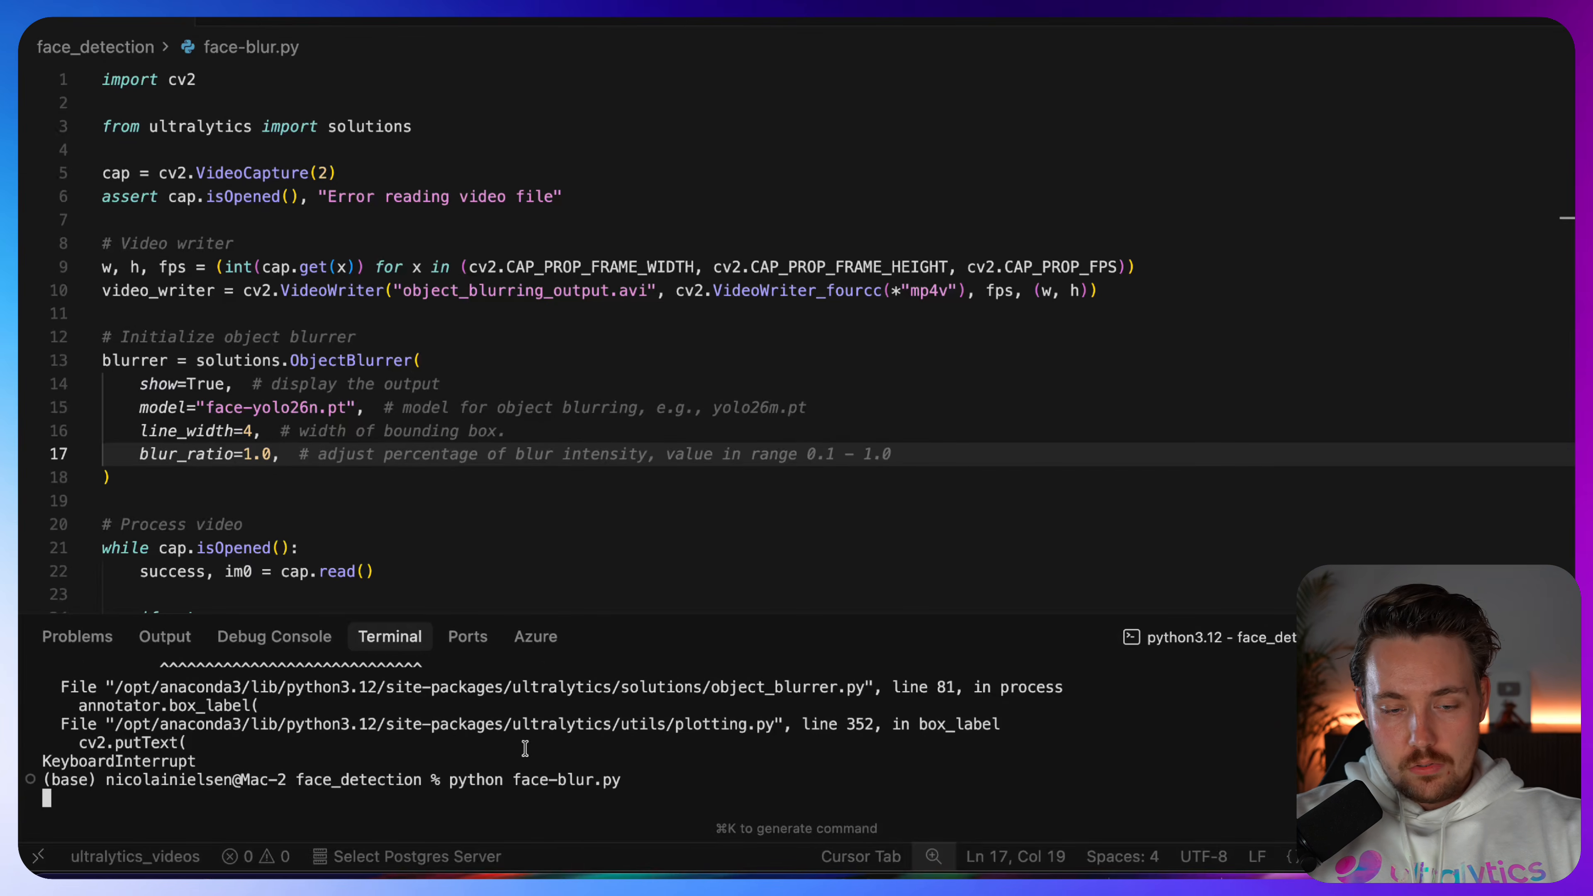